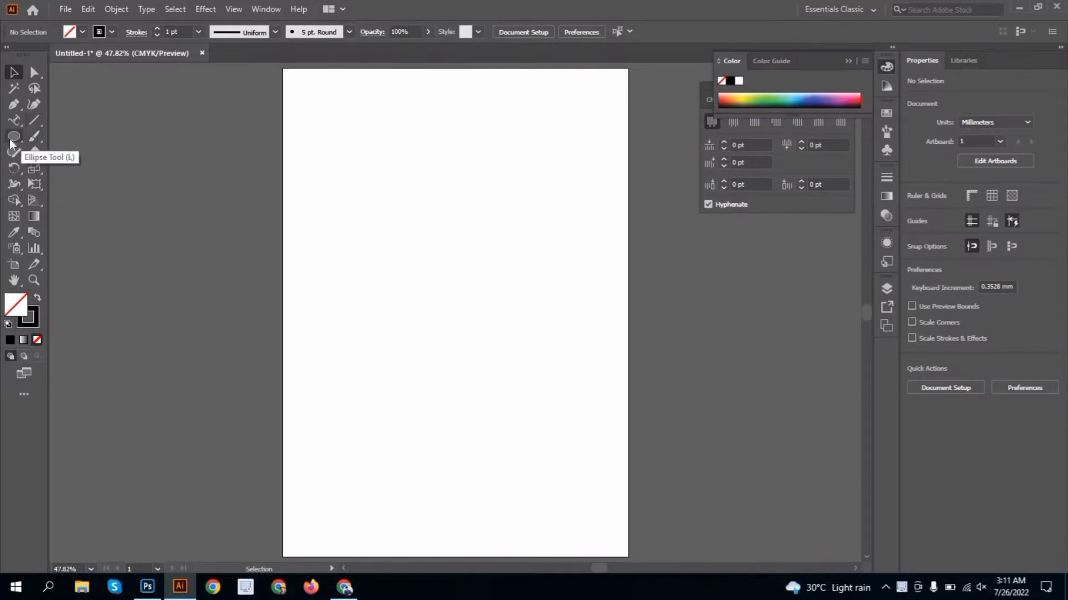
Draw a square about 45 mm wide in the artboard's upper middle and swap its fill and stroke for a solid black fill
click(11, 143)
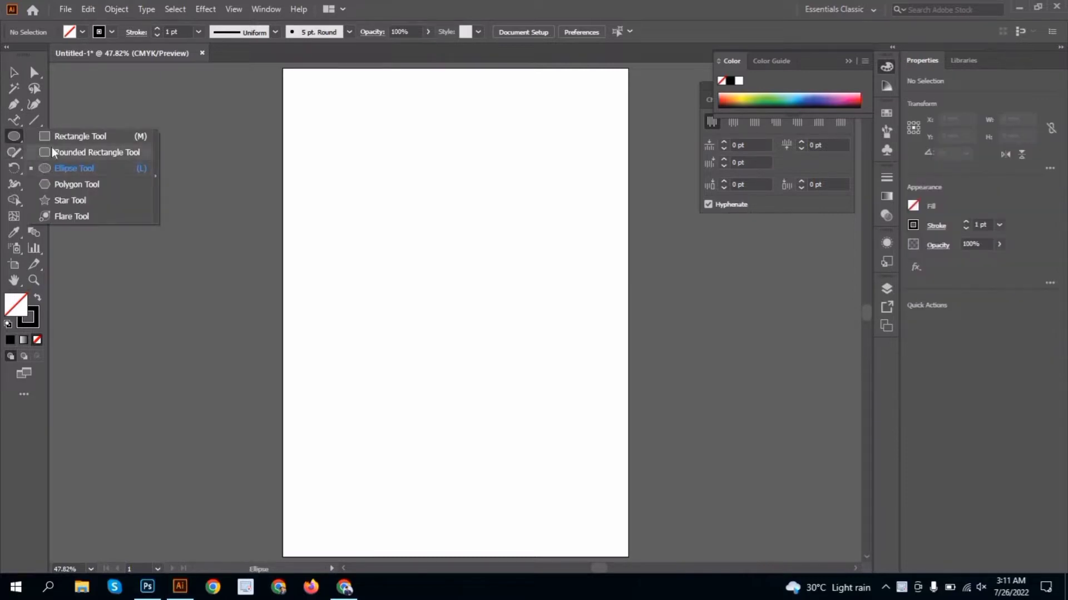
click(66, 136)
drag(421, 172, 496, 244)
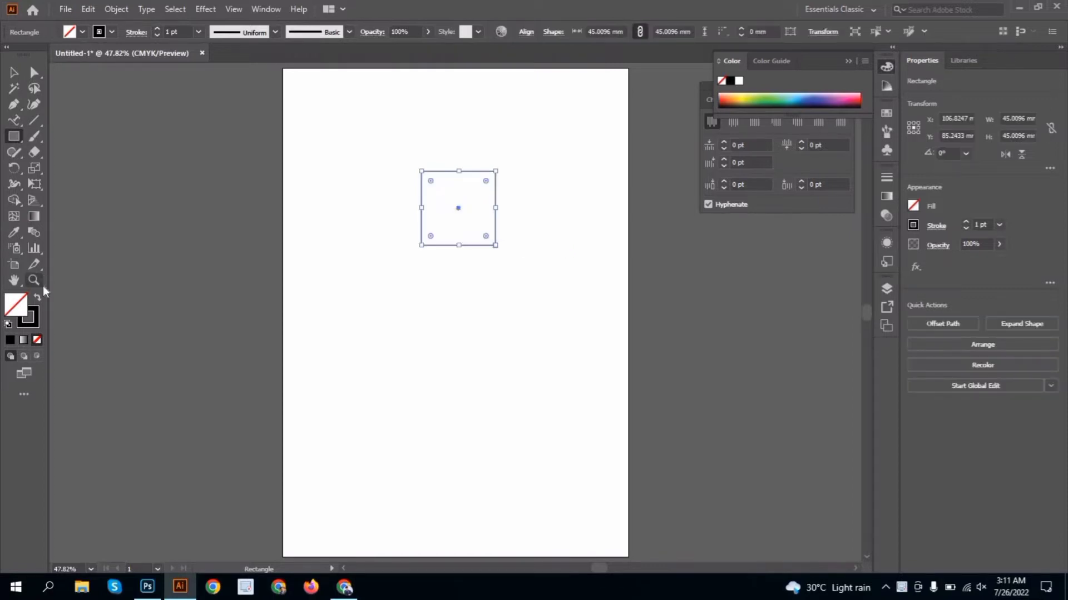
click(37, 299)
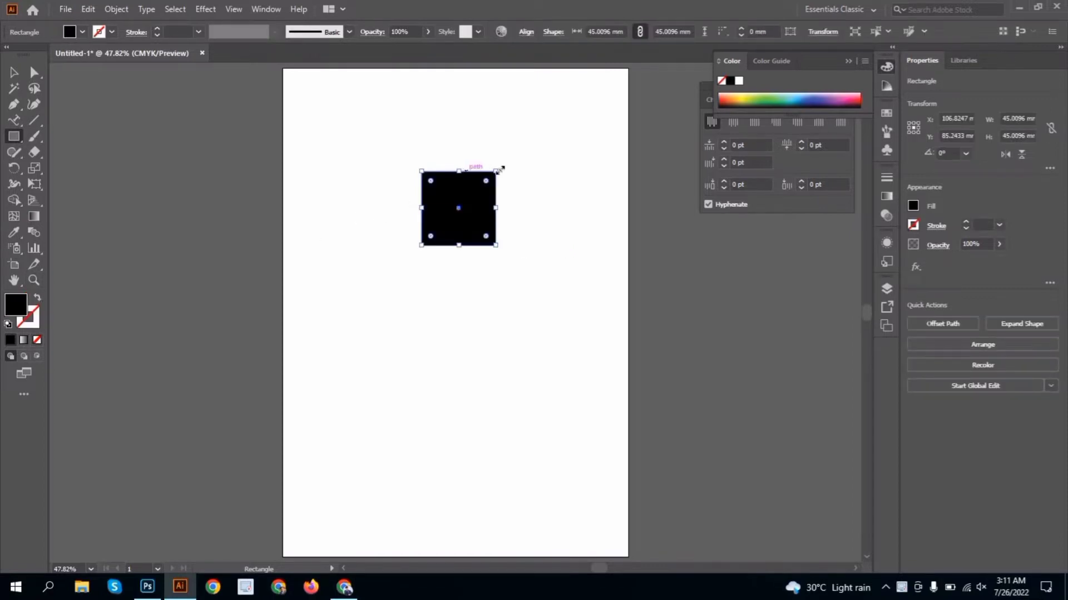
key(v)
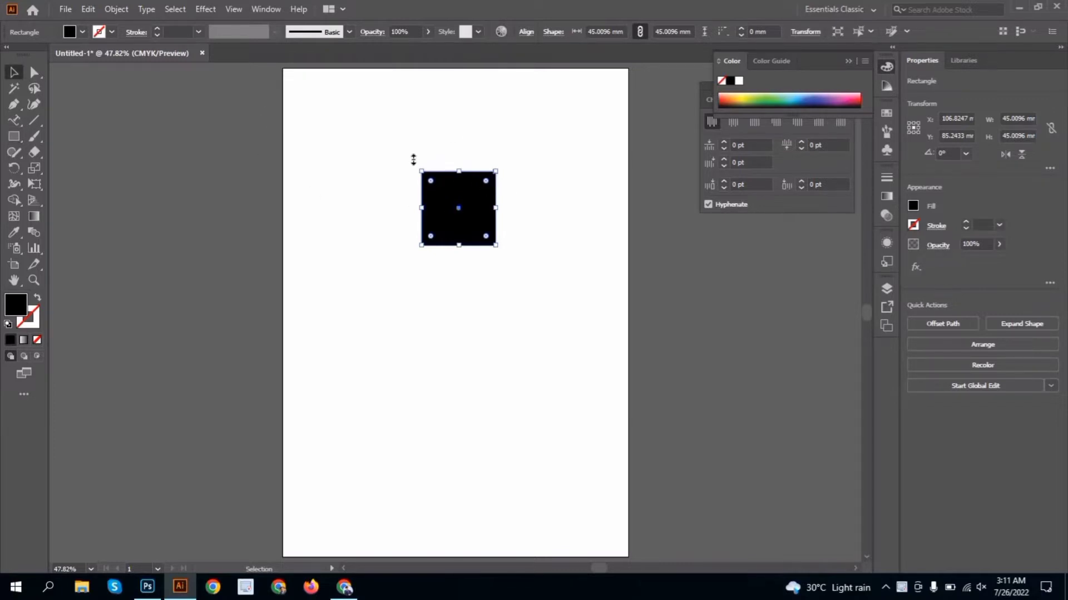
click(447, 312)
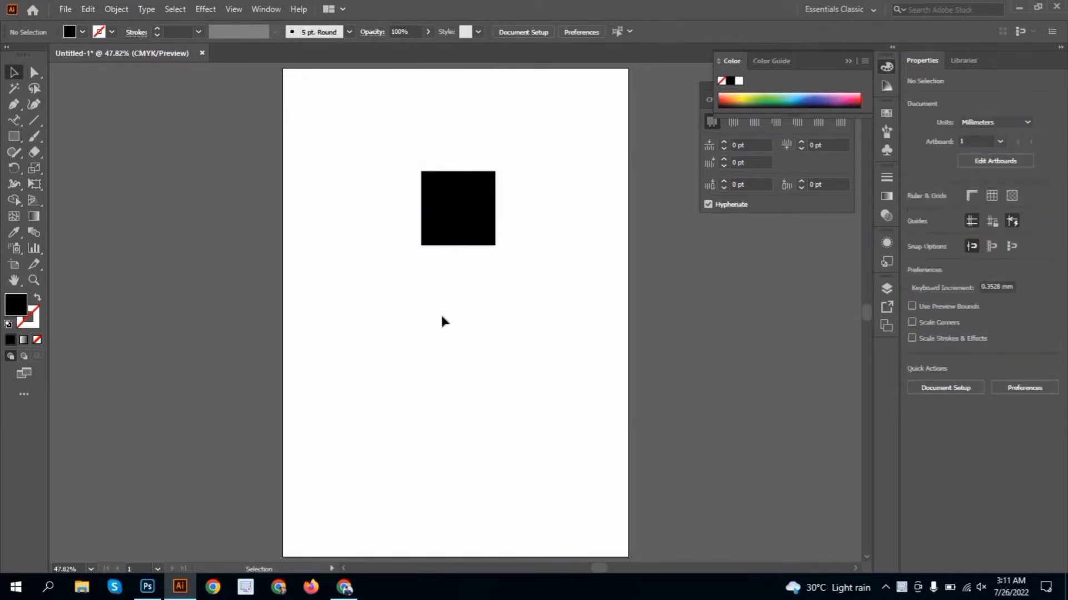
Rotate the black square about its own center in 45° increments to 180°
click(474, 189)
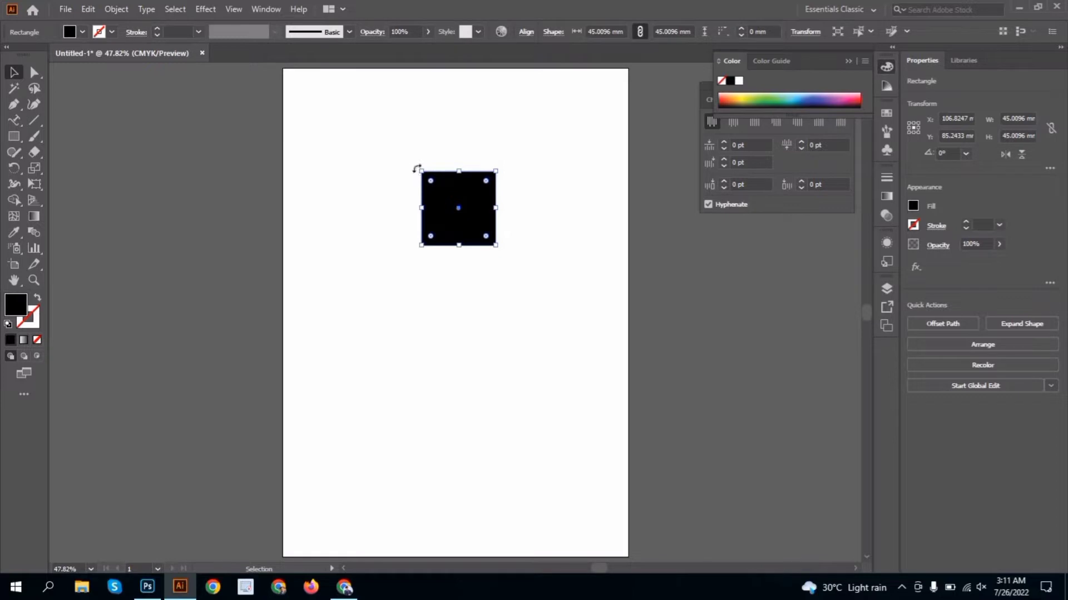
drag(417, 168, 405, 208)
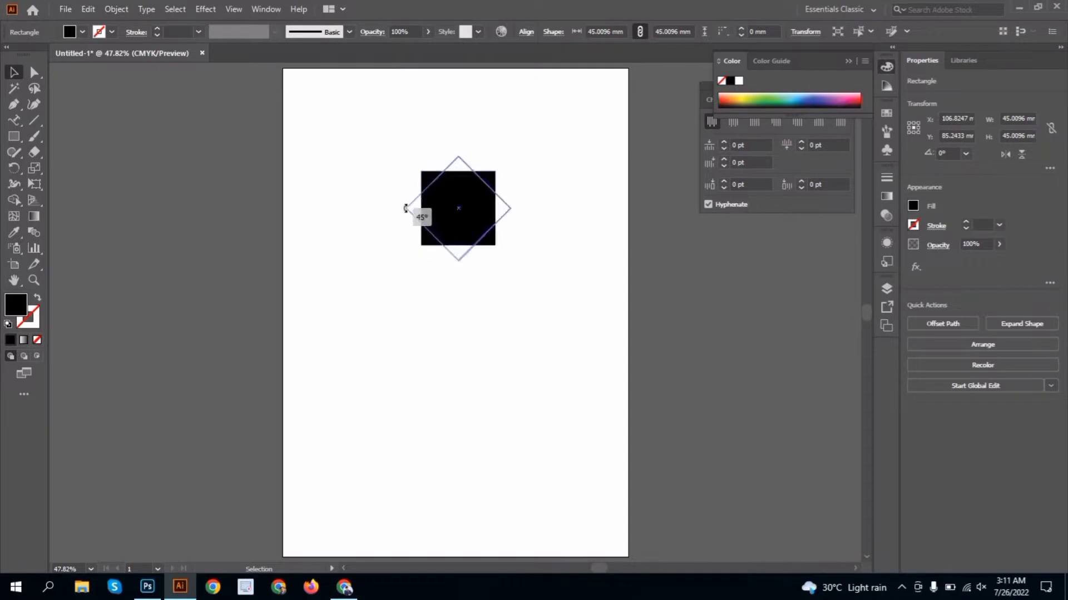
drag(414, 171, 477, 234)
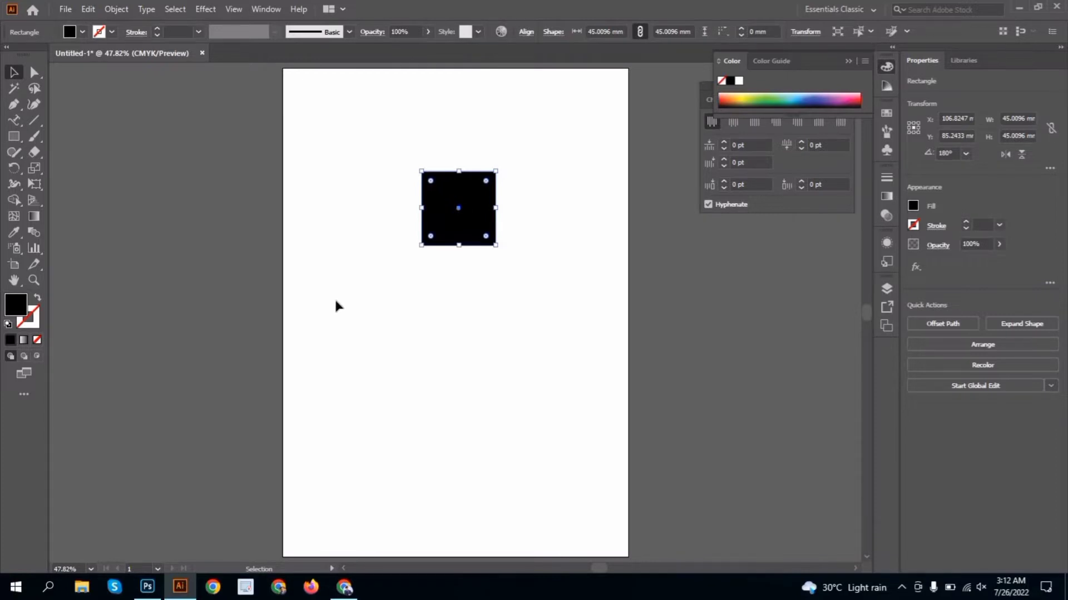
Change the square's fill color to pinkish red #ff0049
double_click(16, 306)
drag(489, 214, 548, 200)
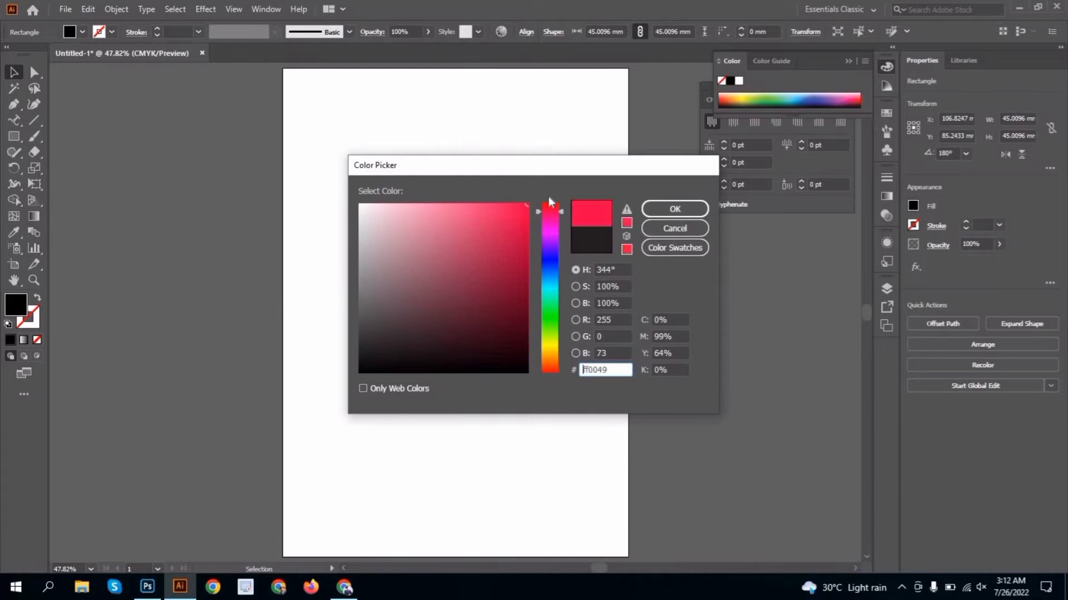
click(675, 209)
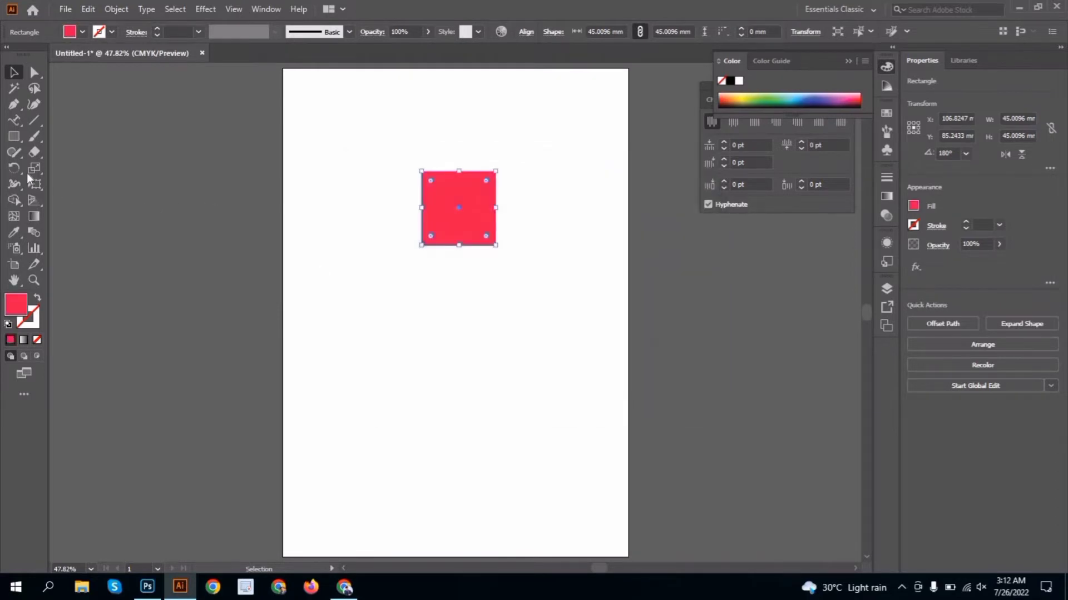
Activate the Rotate tool on the red square and examine the reference point at its center
click(12, 176)
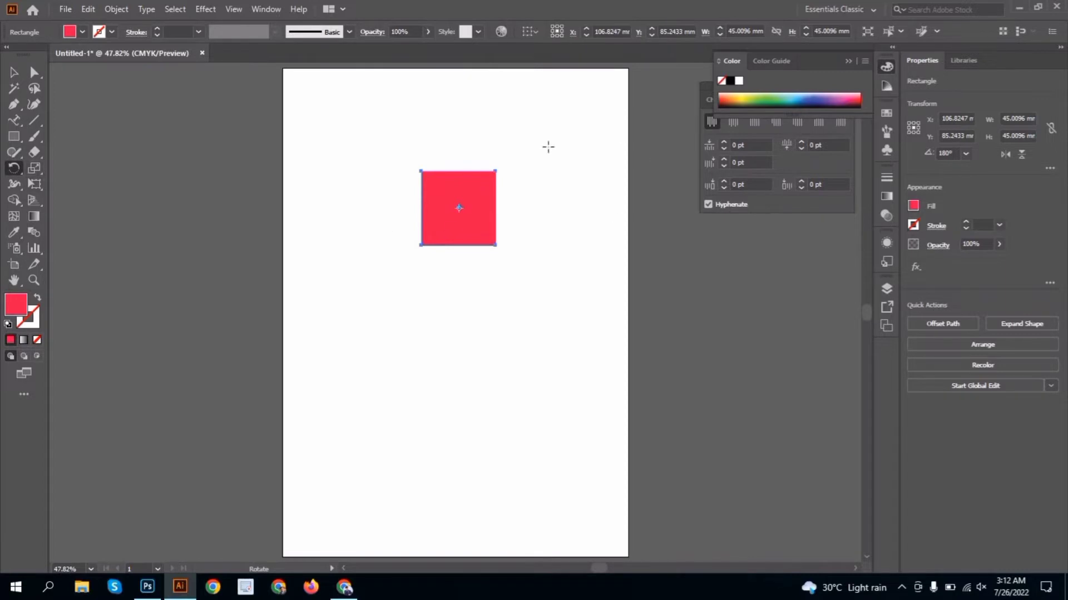
scroll(492, 211, up, 2)
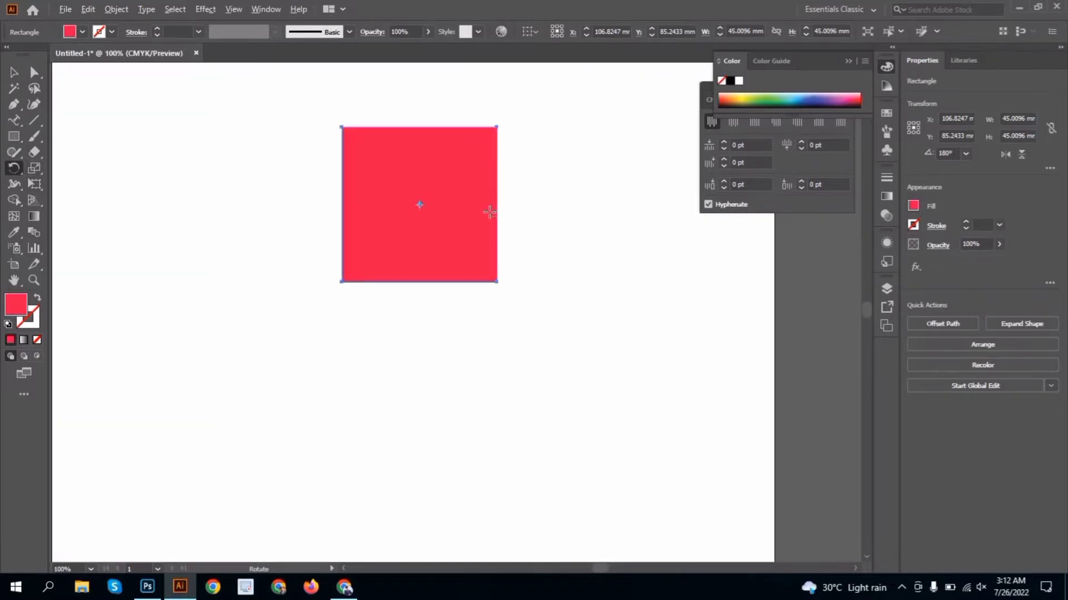
scroll(490, 212, up, 3)
drag(334, 228, 387, 332)
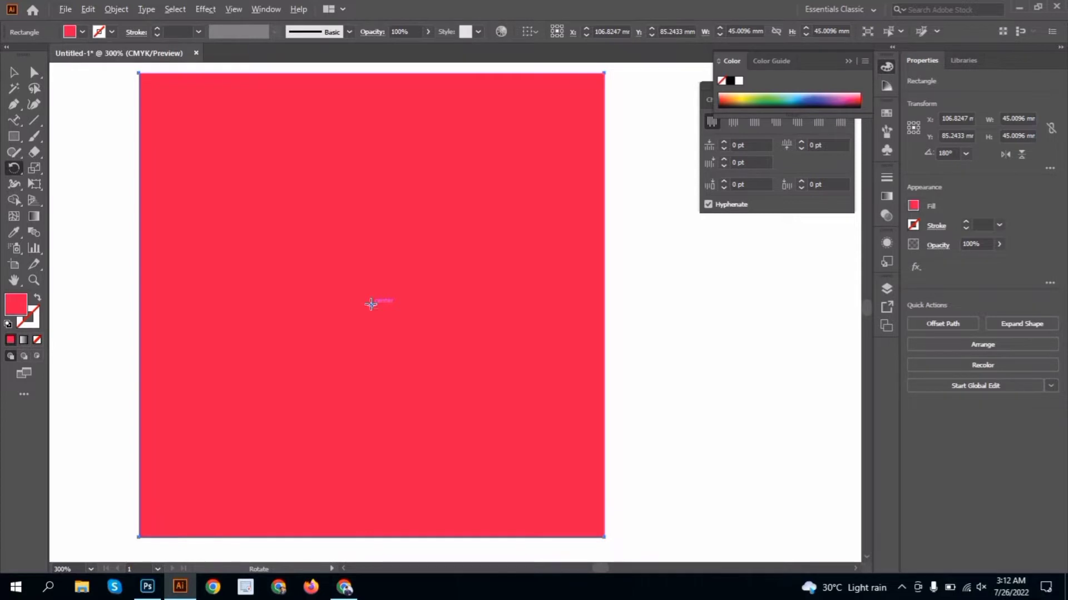
scroll(371, 305, down, 1)
scroll(371, 305, down, 1)
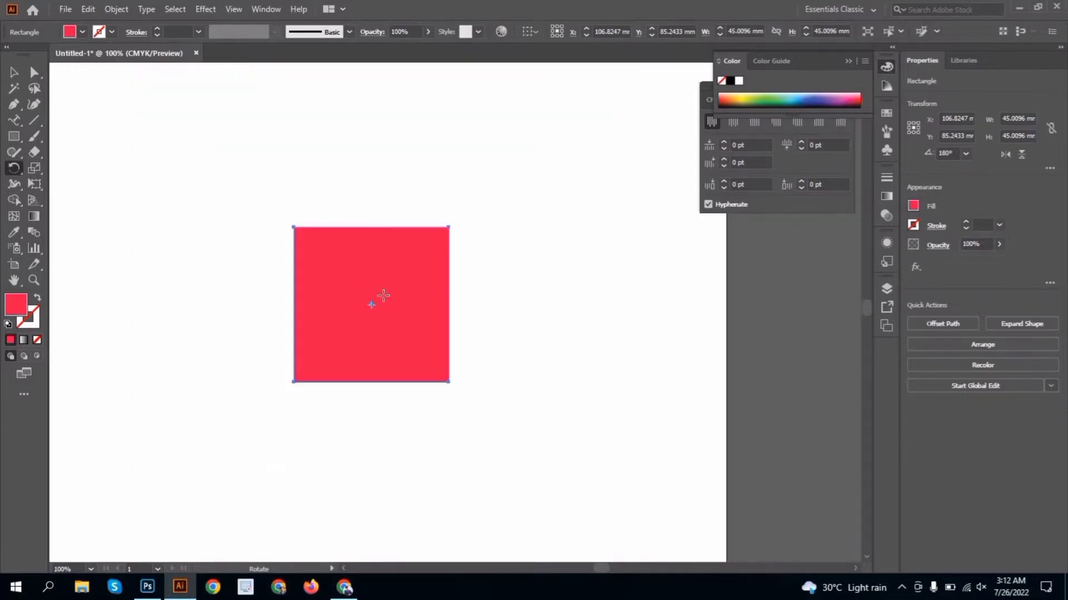
Place the square's rotation reference point near the middle of its lower edge and check its position up close
drag(459, 398, 409, 340)
scroll(394, 346, down, 2)
drag(421, 379, 483, 393)
scroll(439, 343, up, 2)
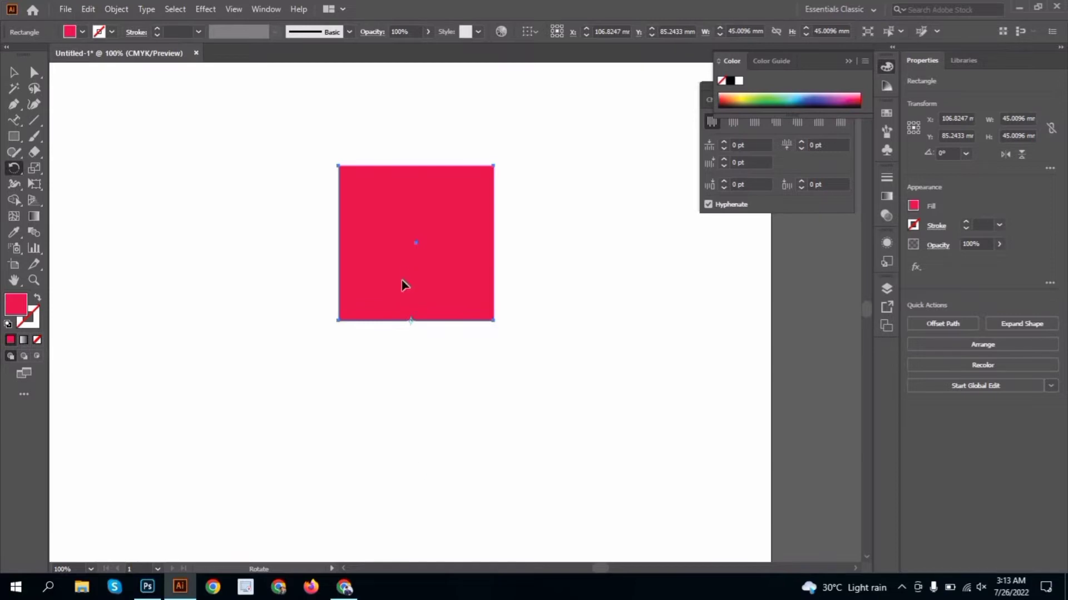
scroll(453, 357, up, 7)
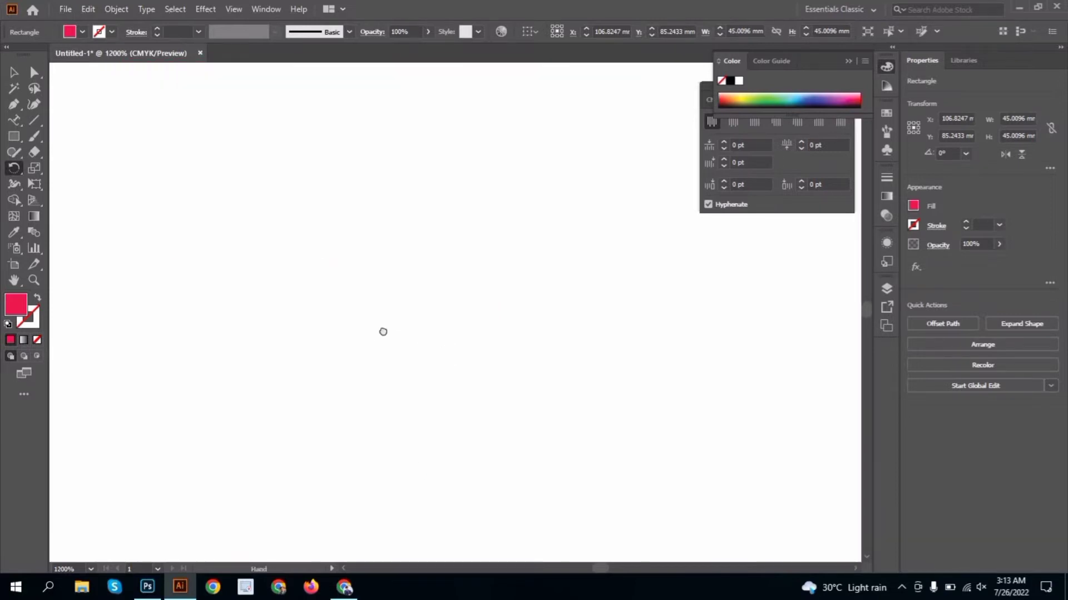
scroll(382, 332, up, 3)
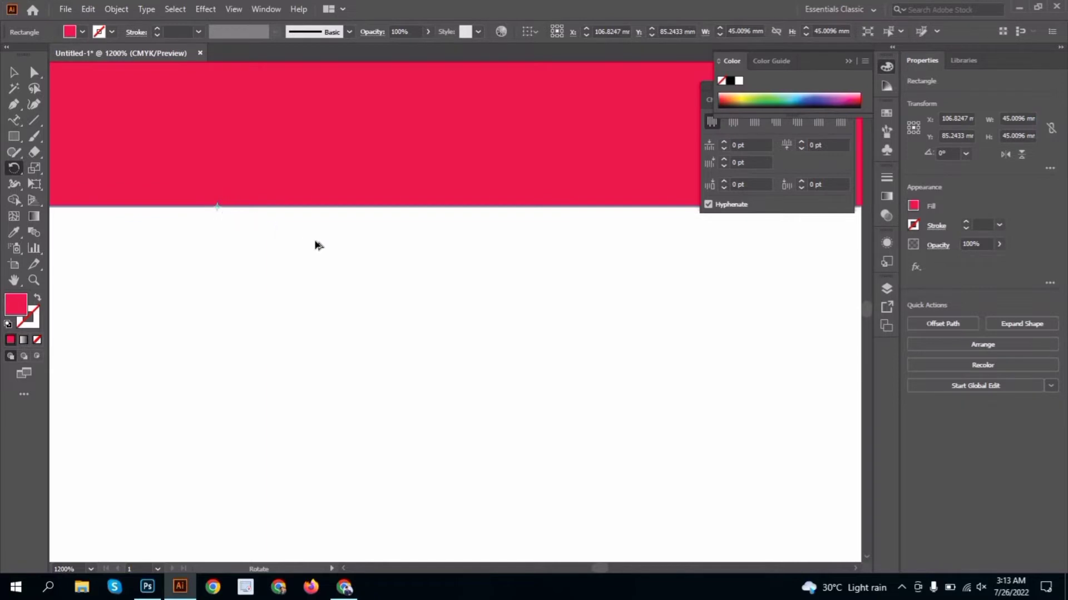
scroll(318, 245, down, 5)
key(ctrl+0)
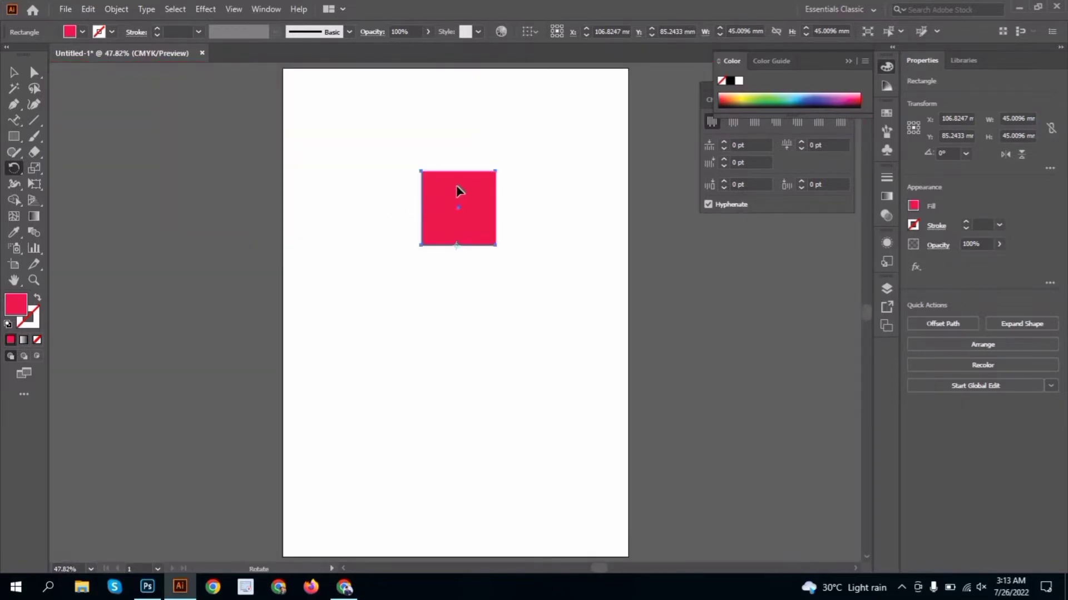
Set the rotation pivot below the square, near the middle of the artboard, and rotate the square around it to about 126°
drag(457, 191, 456, 231)
click(460, 320)
click(458, 369)
drag(458, 186, 385, 415)
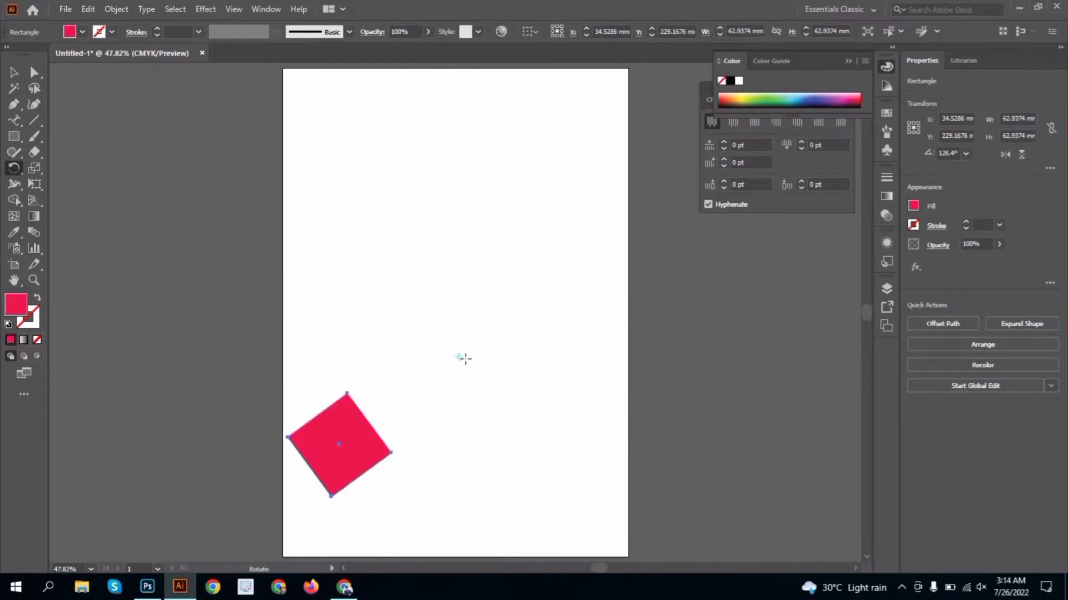
Move the rotation pivot outside the artboard, beyond its right edge, and rotate the square around it to about 183°
mouse_move(455, 353)
mouse_down()
mouse_move(443, 295)
mouse_move(456, 340)
mouse_up()
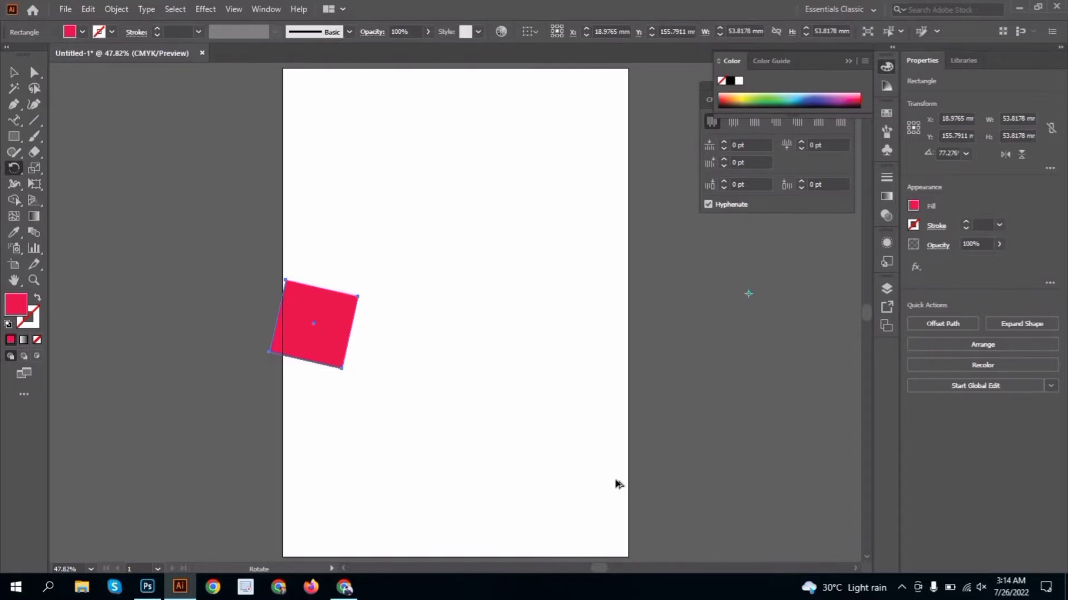
scroll(615, 482, down, 3)
scroll(607, 487, down, 2)
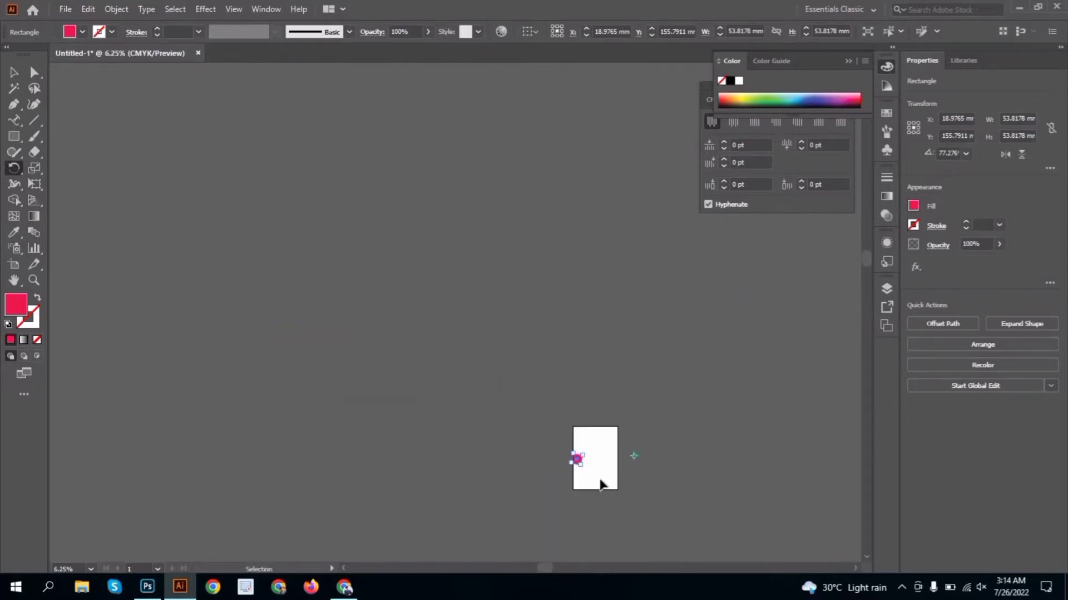
scroll(616, 481, up, 5)
scroll(679, 457, down, 3)
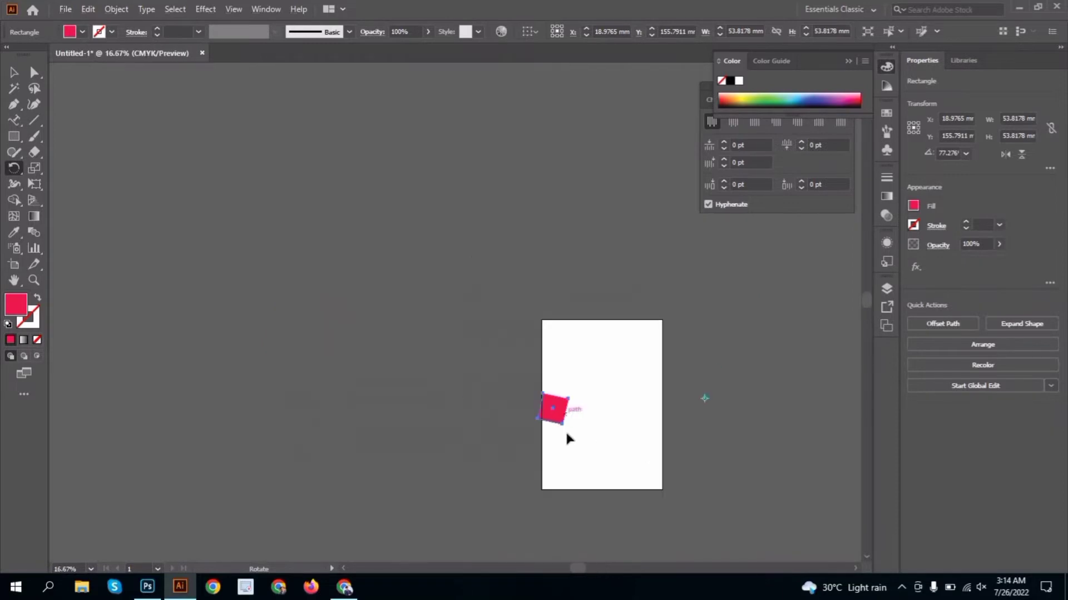
drag(558, 427, 521, 210)
click(560, 212)
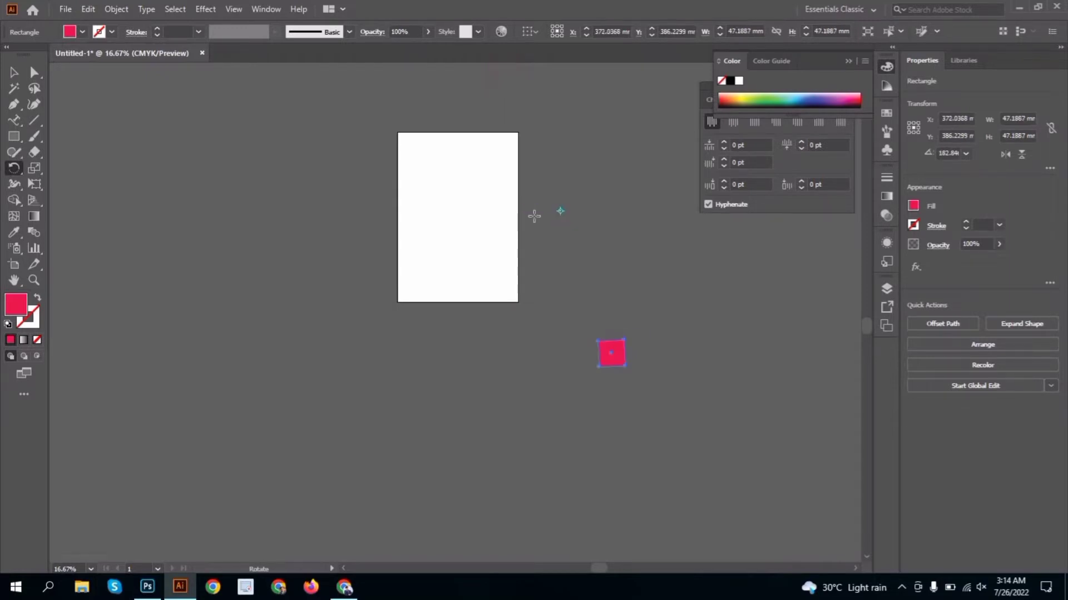
Delete the red square and switch the A4 artboard to landscape orientation
key(Delete)
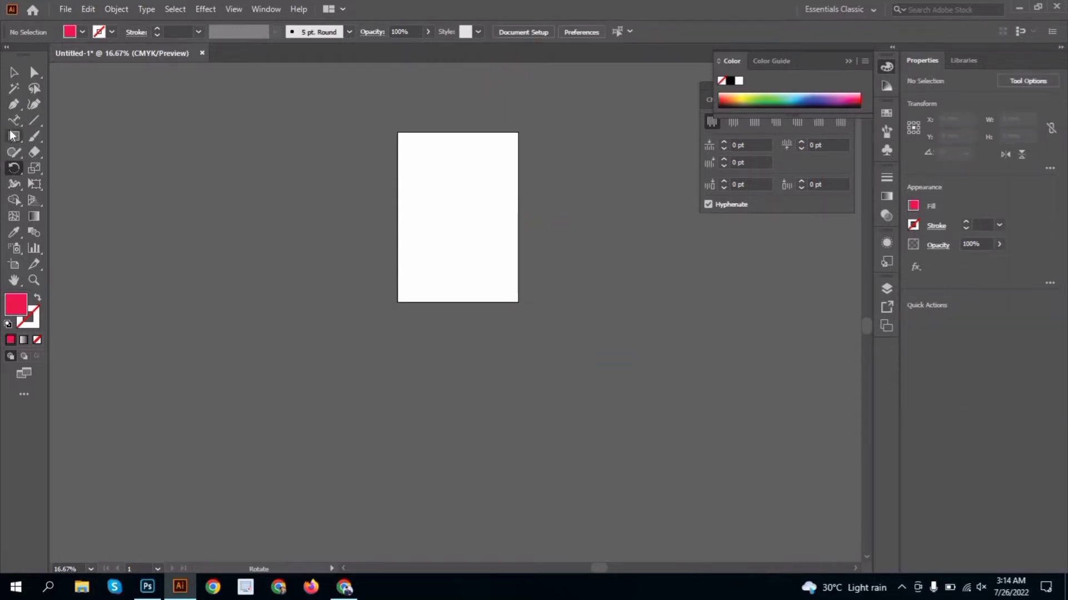
key(ctrl+0)
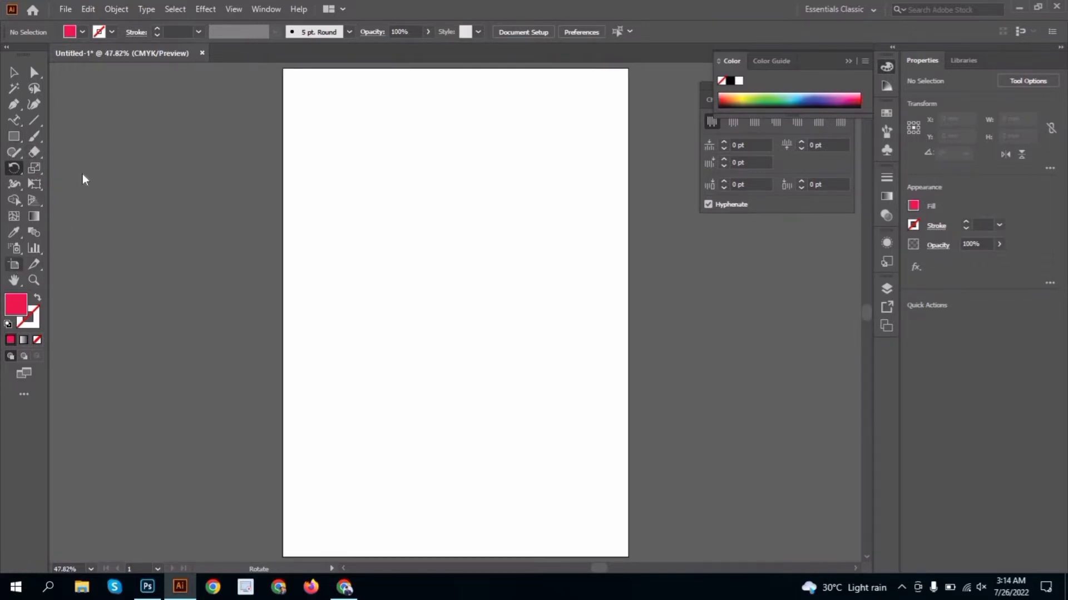
key(shift+o)
click(162, 31)
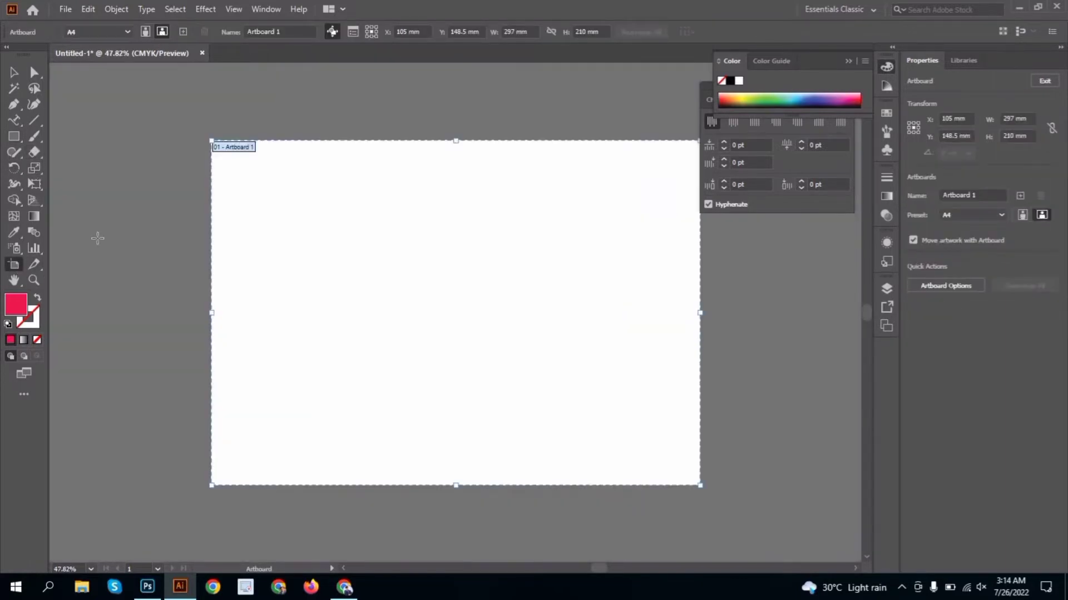
key(Escape)
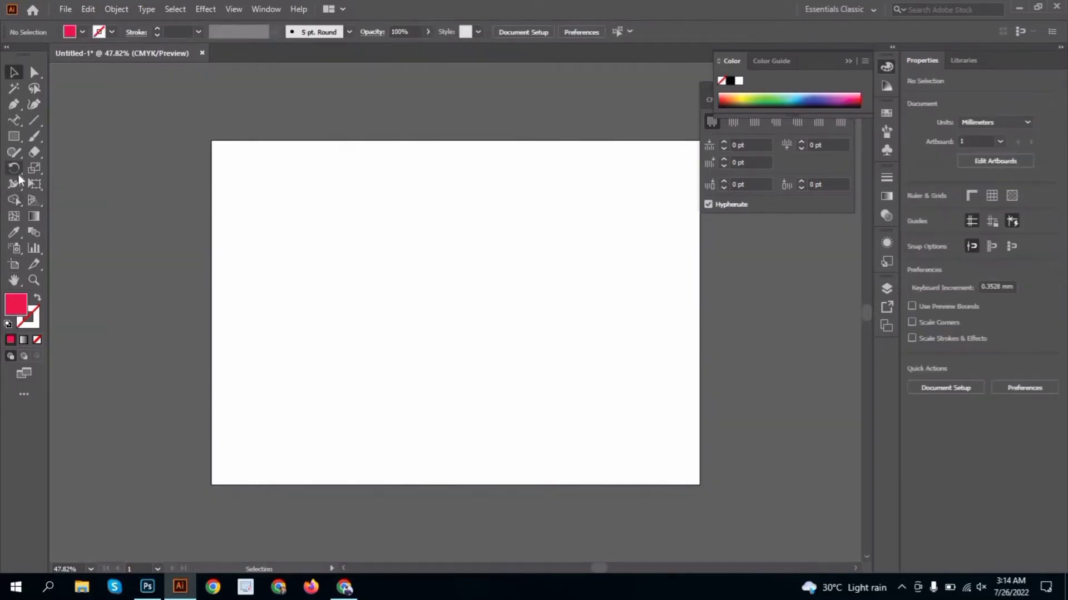
Draw a red circle about 33 mm in diameter near the artboard's upper-left corner using the Ellipse tool, leaving it deselected
drag(16, 139, 70, 169)
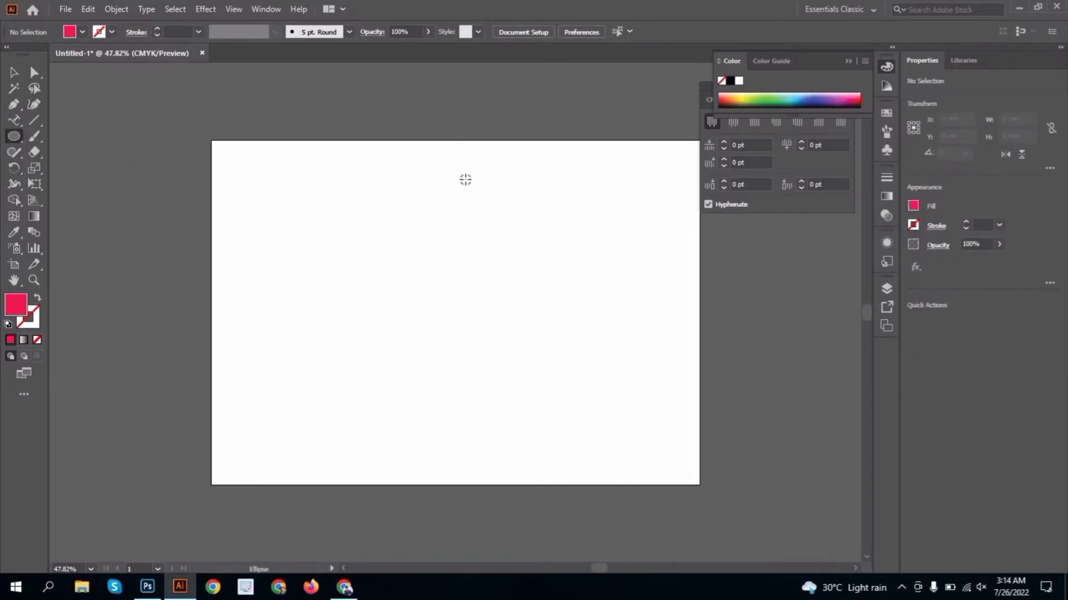
key(ctrl+1)
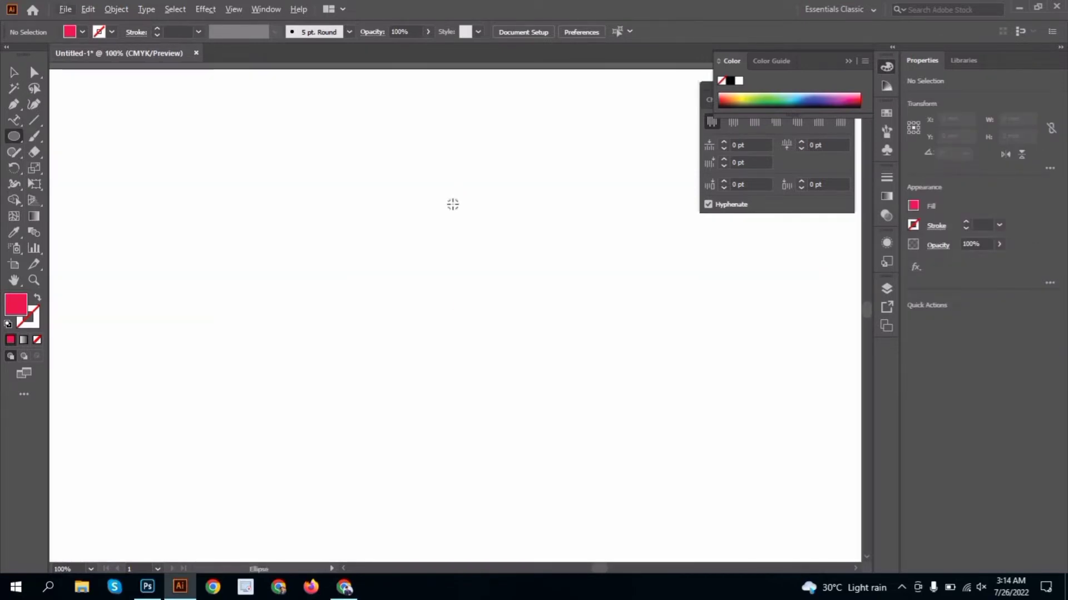
key(ctrl+minus)
key(ctrl+minus)
drag(432, 179, 263, 228)
drag(280, 244, 286, 244)
key(v)
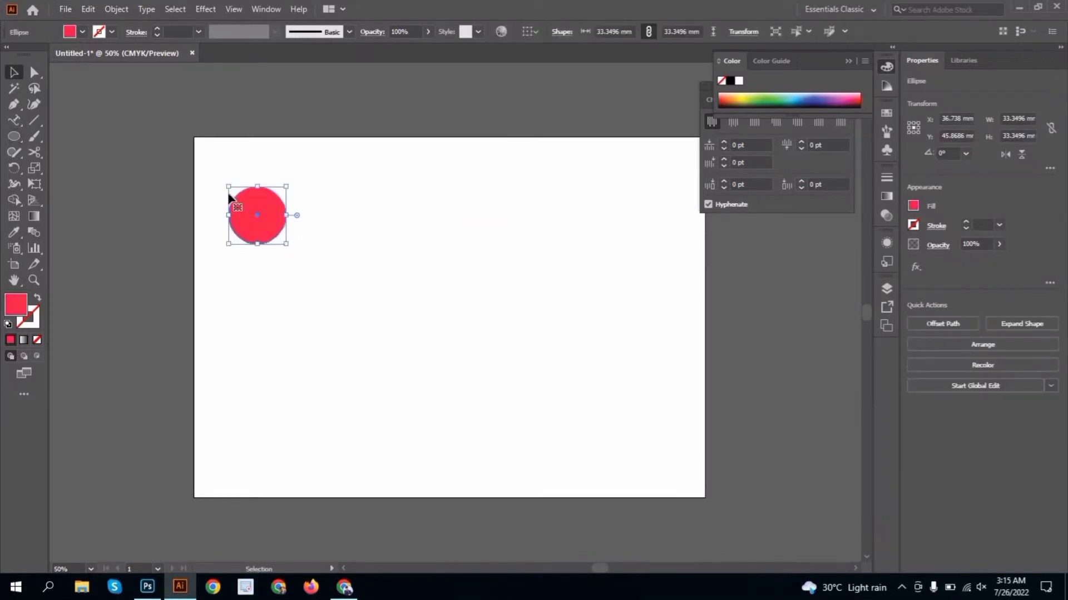
click(127, 192)
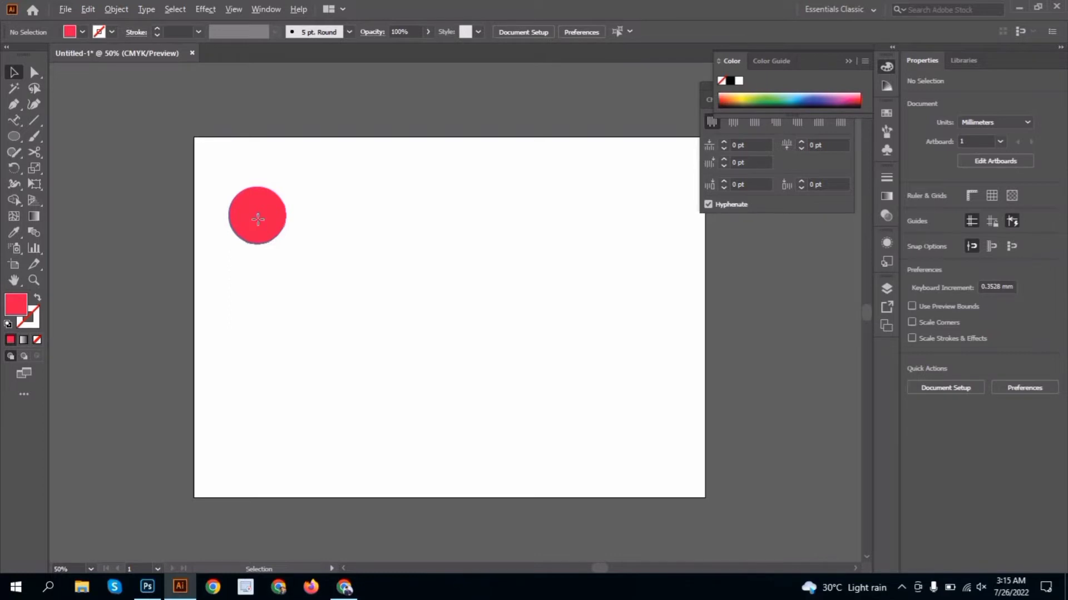
drag(258, 219, 330, 243)
key(shift)
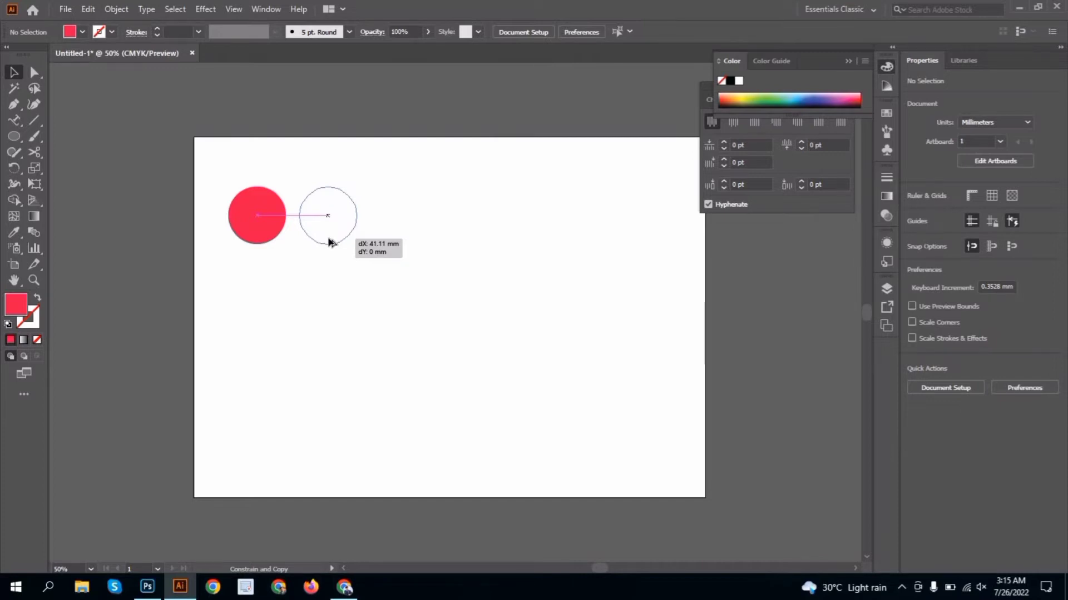
drag(329, 241, 329, 241)
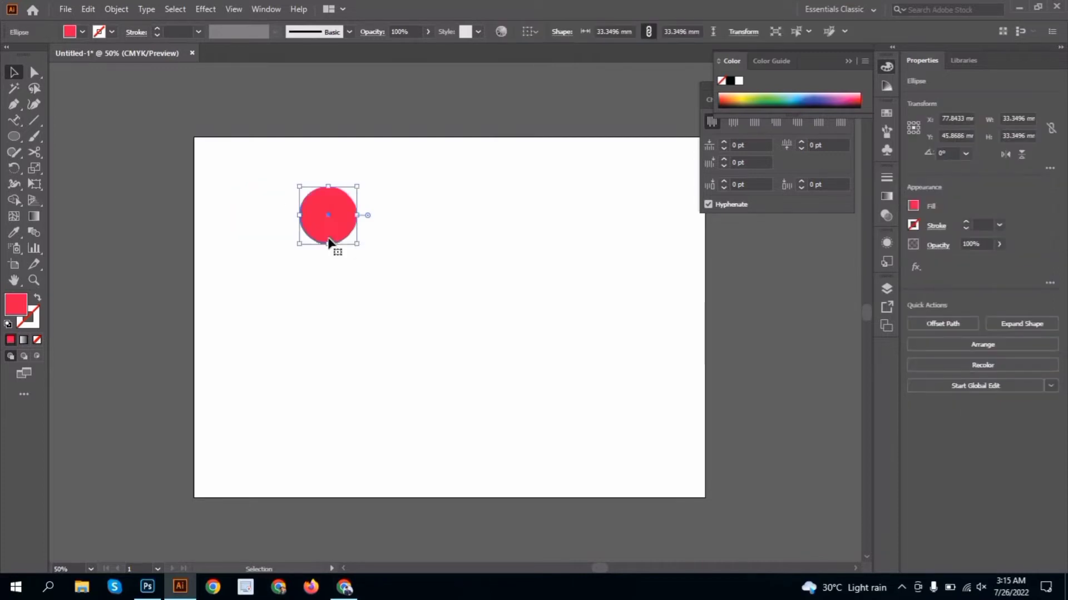
key(ctrl+z)
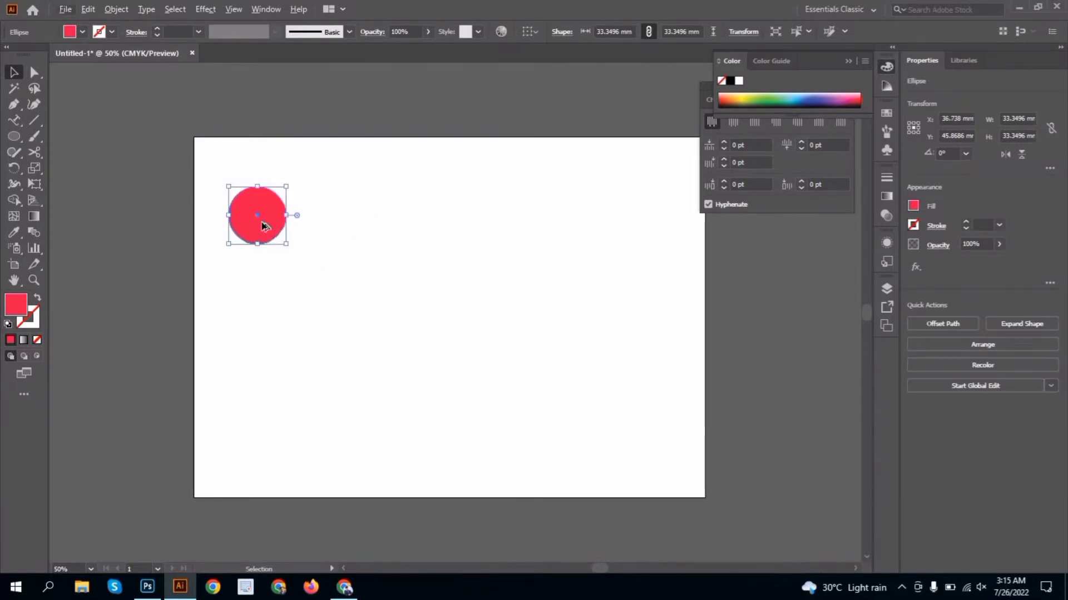
Duplicate the red circle about 41 mm horizontally to the right of the original and deselect it
drag(262, 226, 335, 227)
click(264, 265)
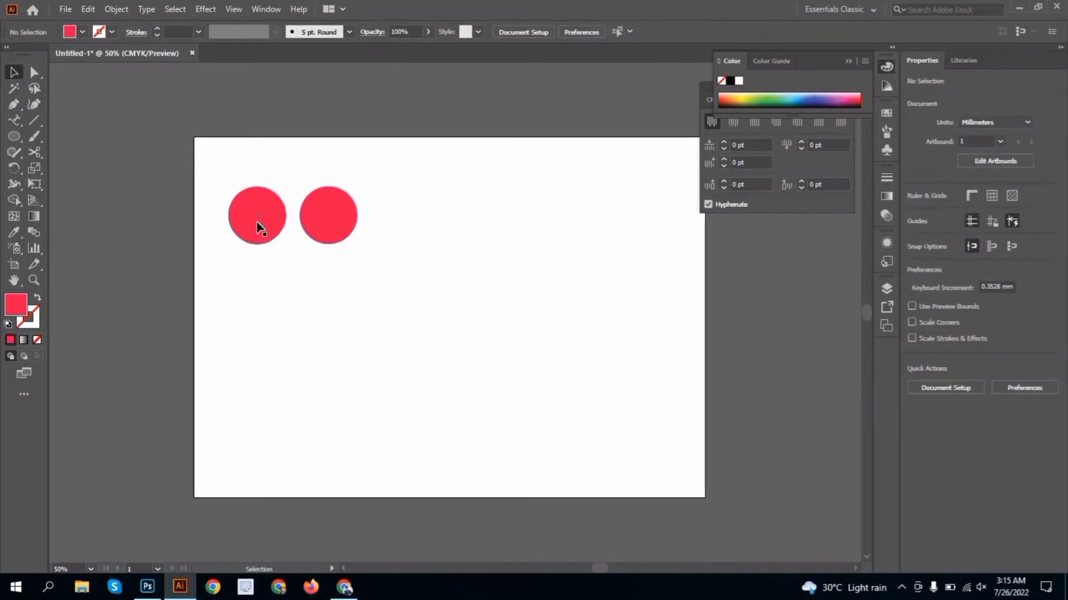
drag(257, 222, 260, 309)
key(ctrl+z)
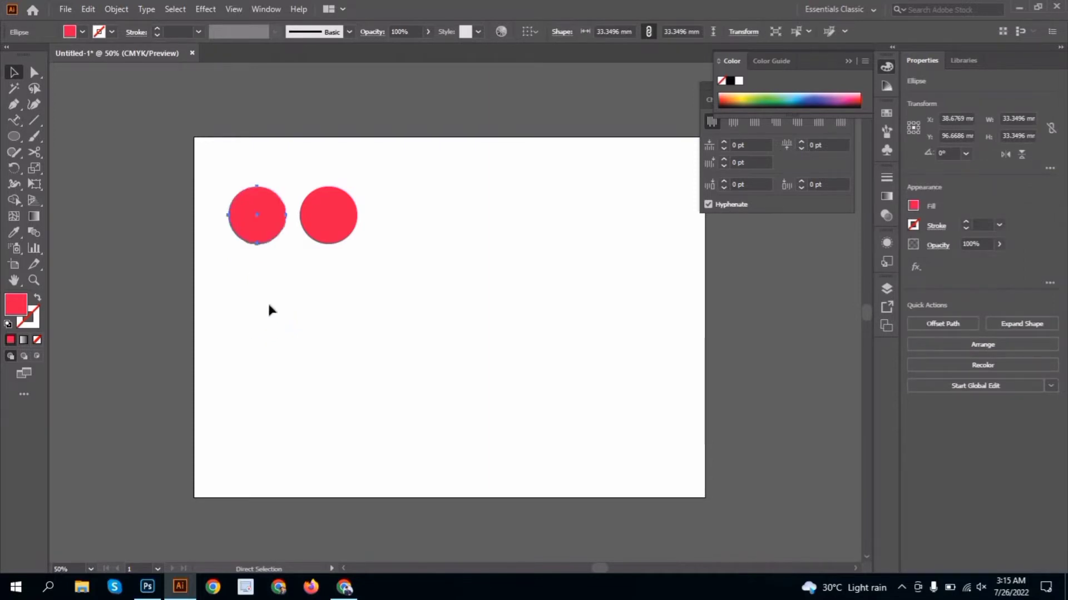
click(277, 296)
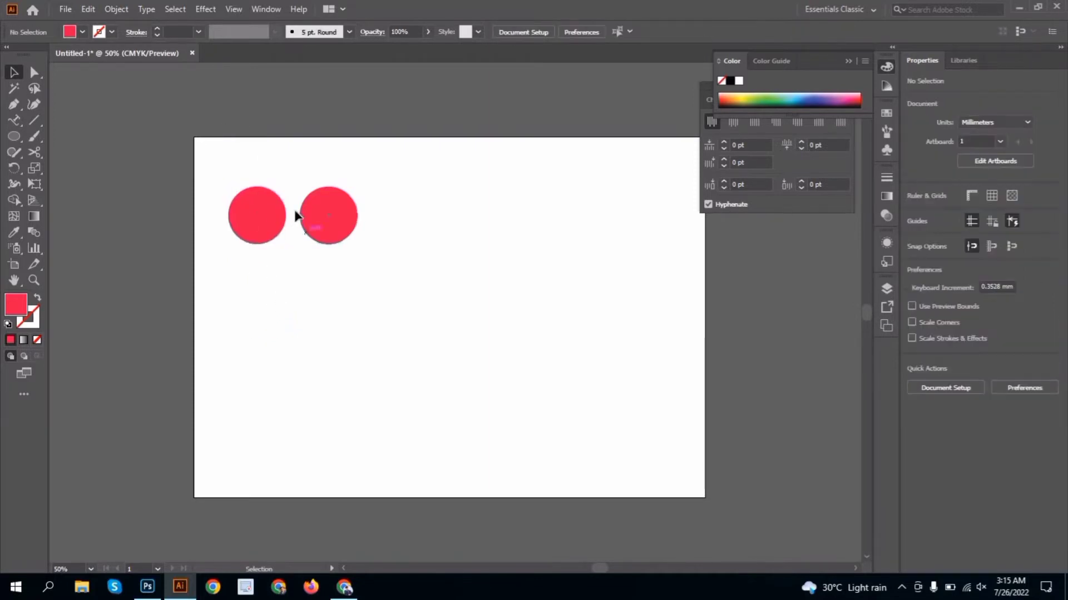
Delete the duplicated red circle beside the original
click(332, 217)
key(Delete)
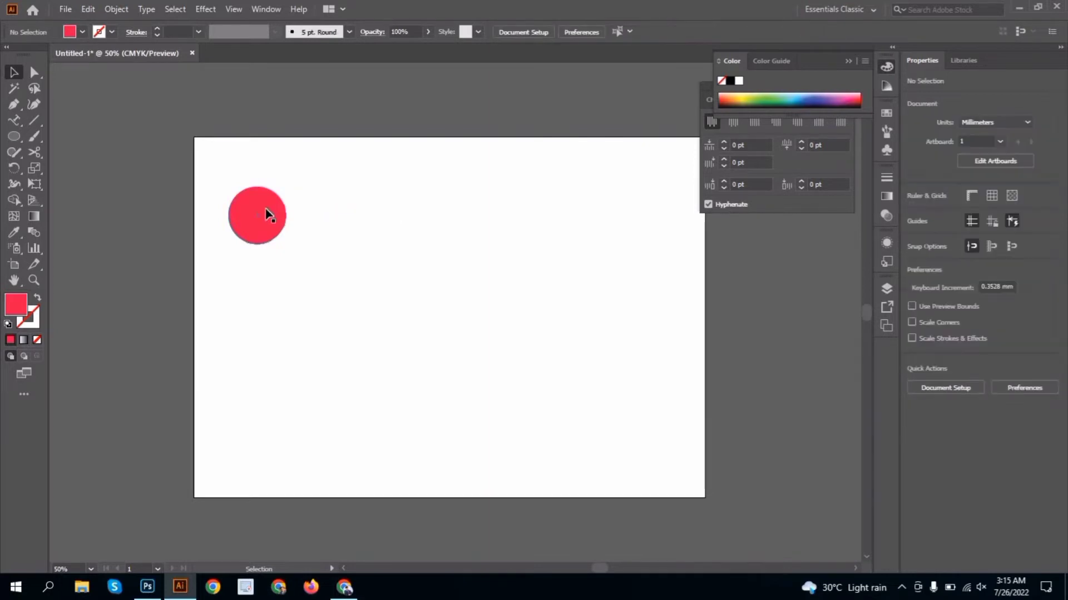
Move the circle closer to the artboard's upper-left corner, duplicate it about 44 mm straight down, and repeat the transformation for a six-circle column
drag(265, 209, 241, 249)
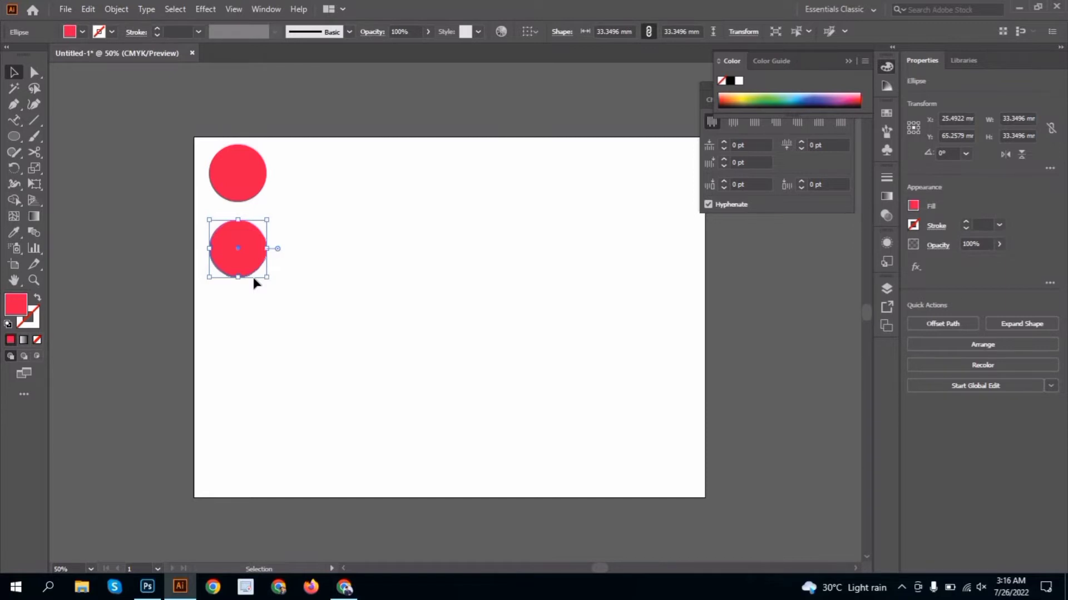
key(a)
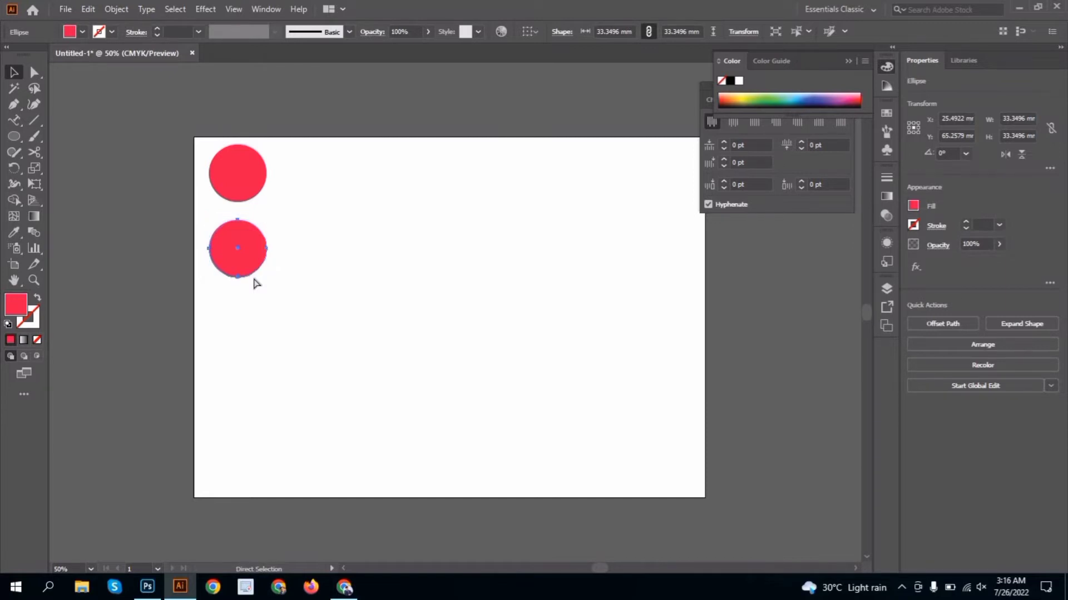
key(ctrl+d)
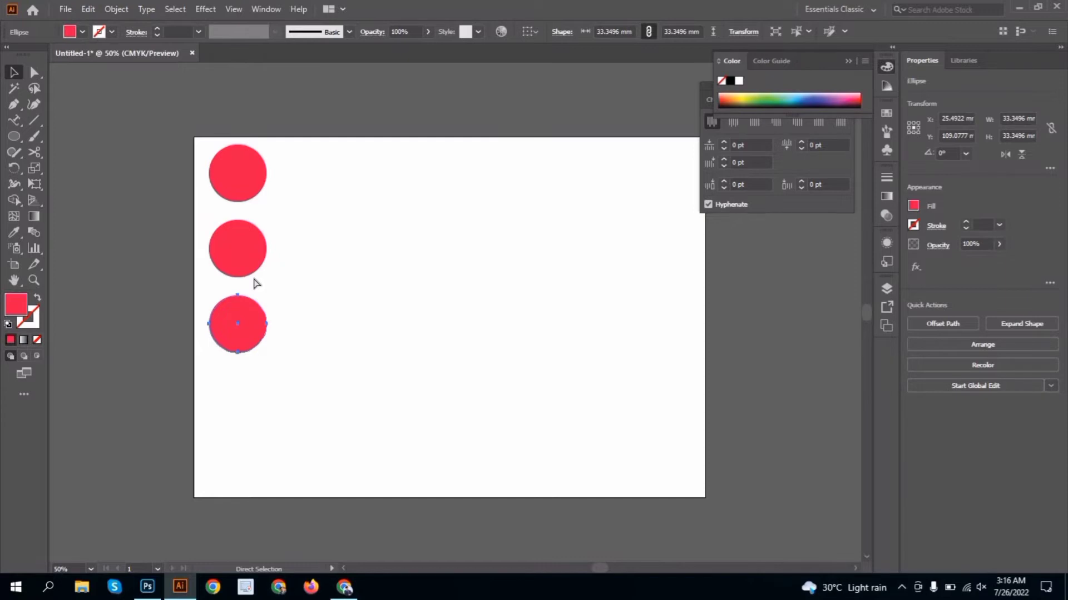
key(ctrl+d)
key(ctrl+d)
key(ctrl+d)
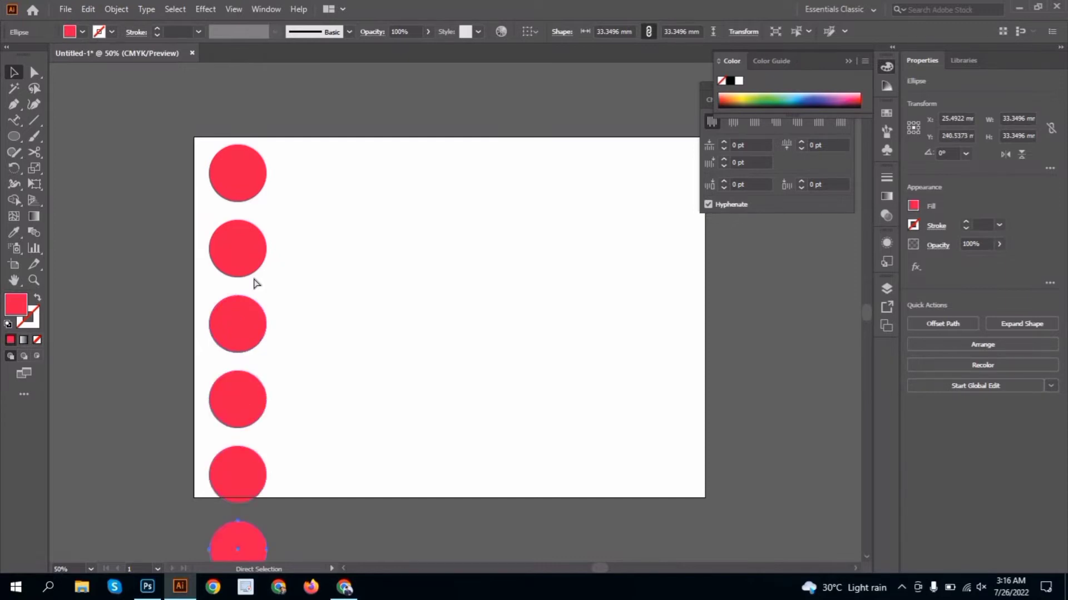
Extend the column past the artboard's lower edge to thirteen circles by repeating the downward duplication
scroll(305, 371, down, 4)
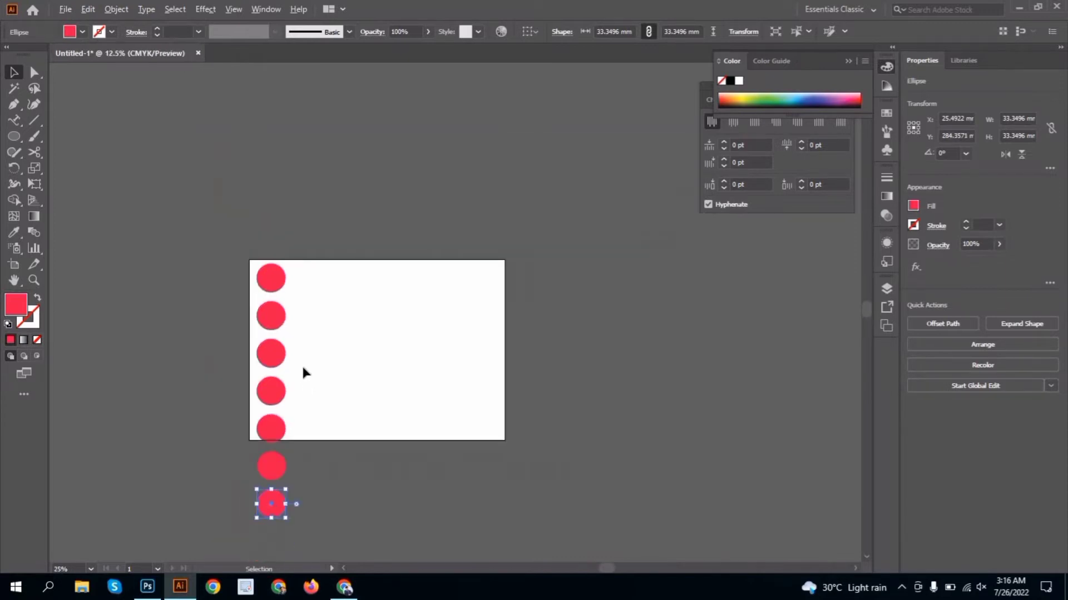
key(ctrl+d)
key(ctrl+d)
key(ctrl+d)
key(ctrl+d)
key(ctrl+d)
key(ctrl+d)
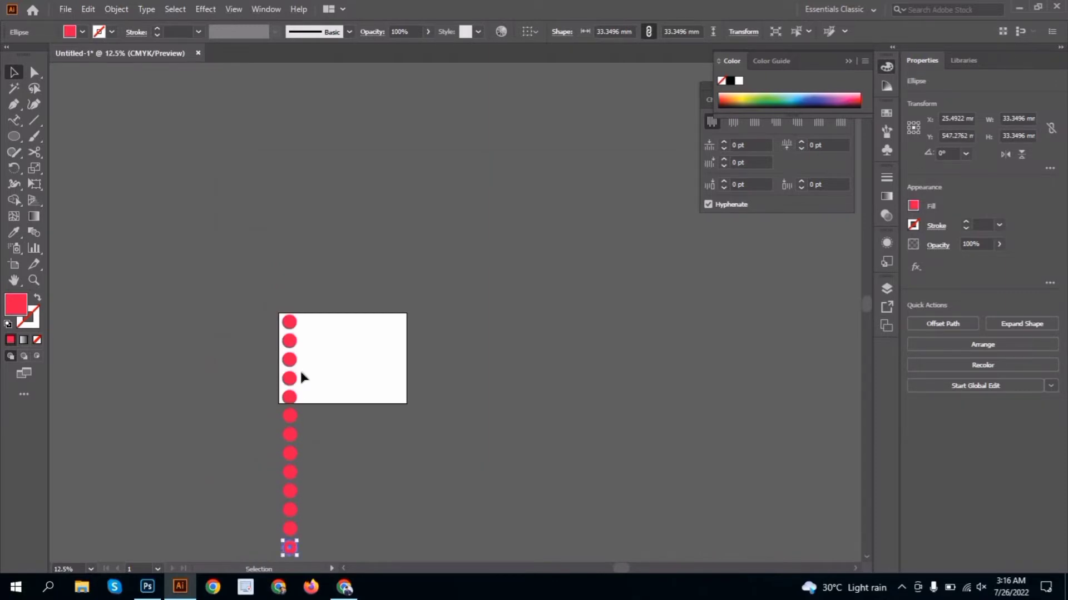
Delete the whole column of circles and draw a rounded square about 12 mm wide near the artboard's upper-left corner, leaving it deselected
drag(257, 319, 336, 462)
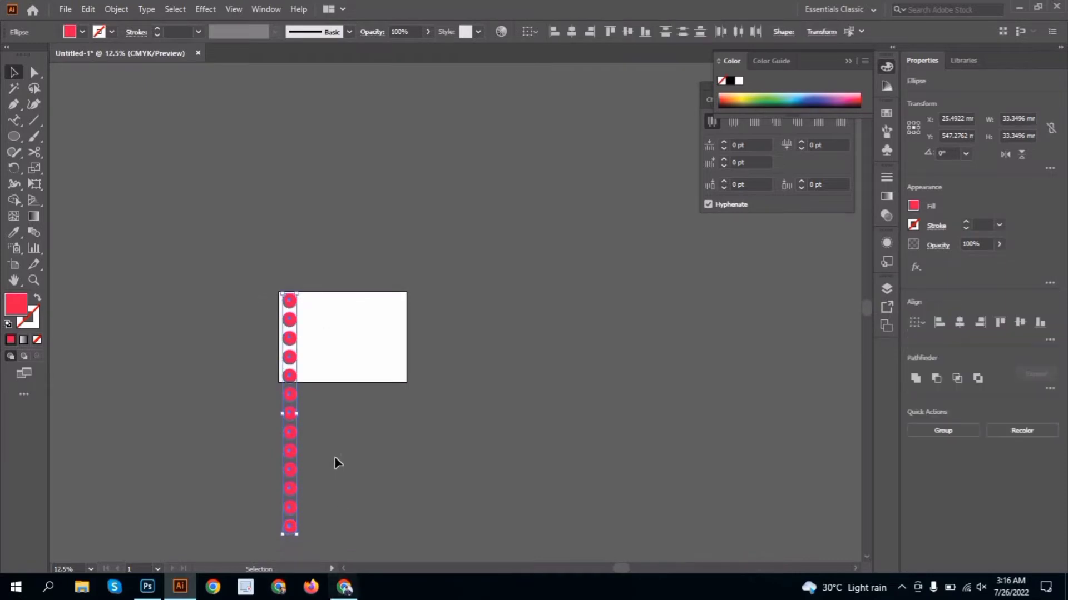
key(Delete)
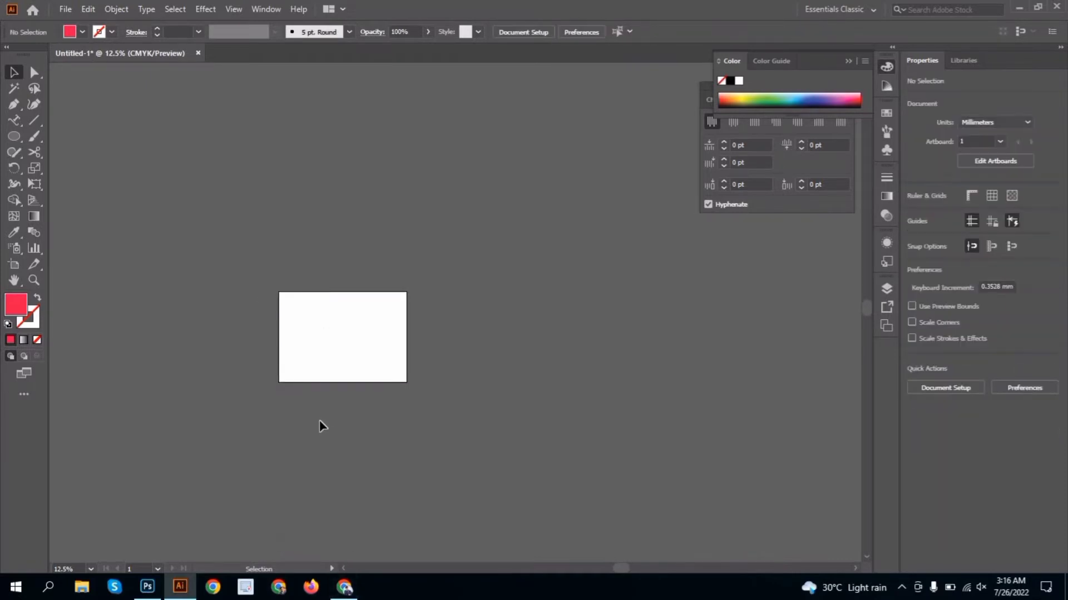
drag(320, 426, 424, 421)
key(ctrl+0)
key(ctrl+1)
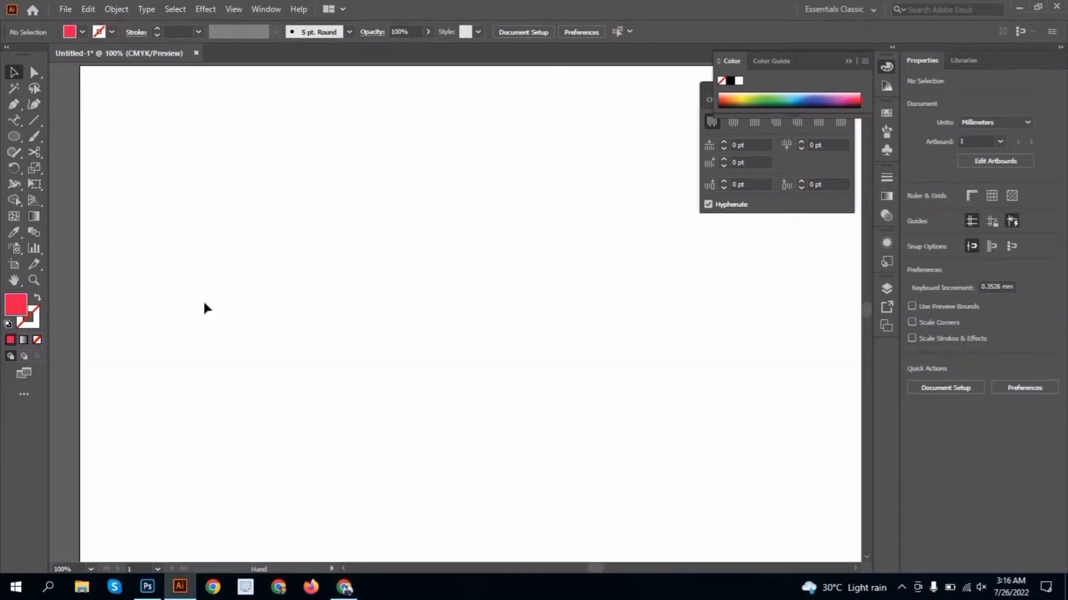
drag(14, 136, 61, 152)
drag(134, 91, 176, 132)
scroll(233, 183, down, 2)
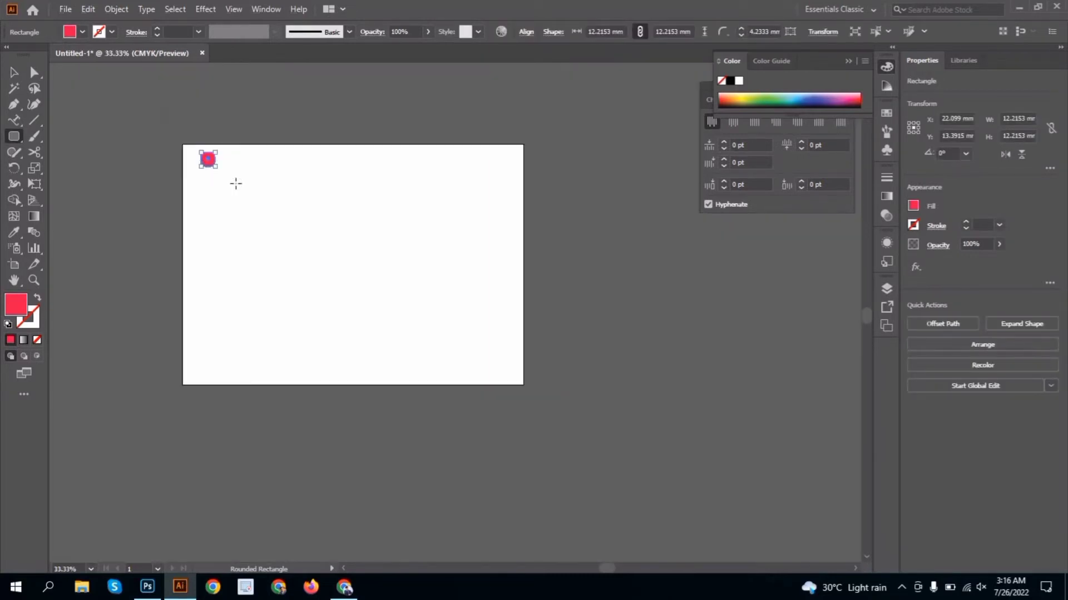
key(v)
click(243, 204)
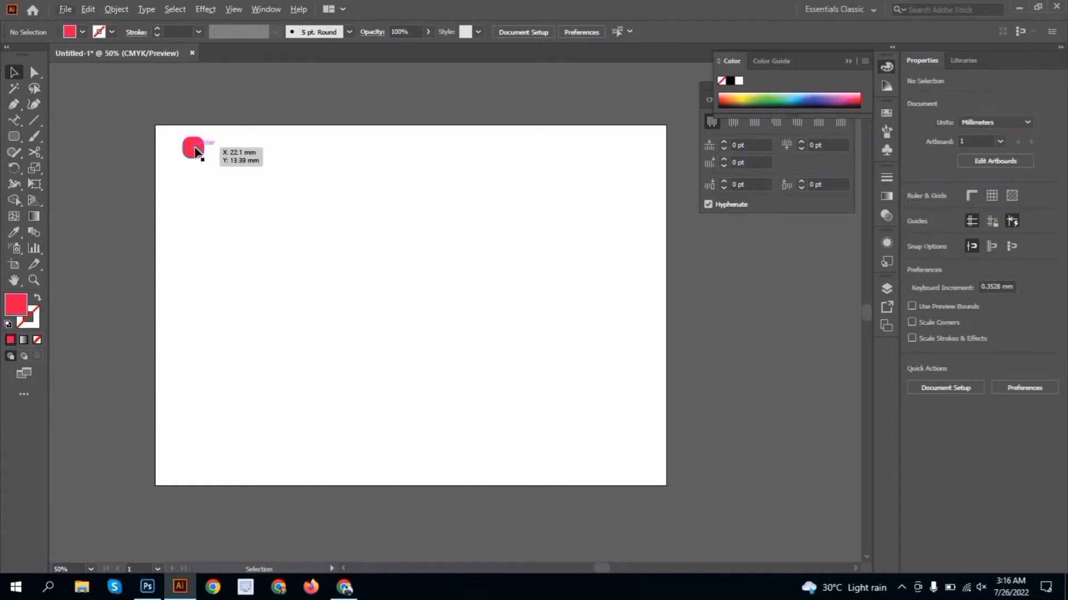
Duplicate the rounded square about 12 mm right and 17 mm down, repeating the transformation until fifteen squares form a diagonal
drag(196, 150, 216, 178)
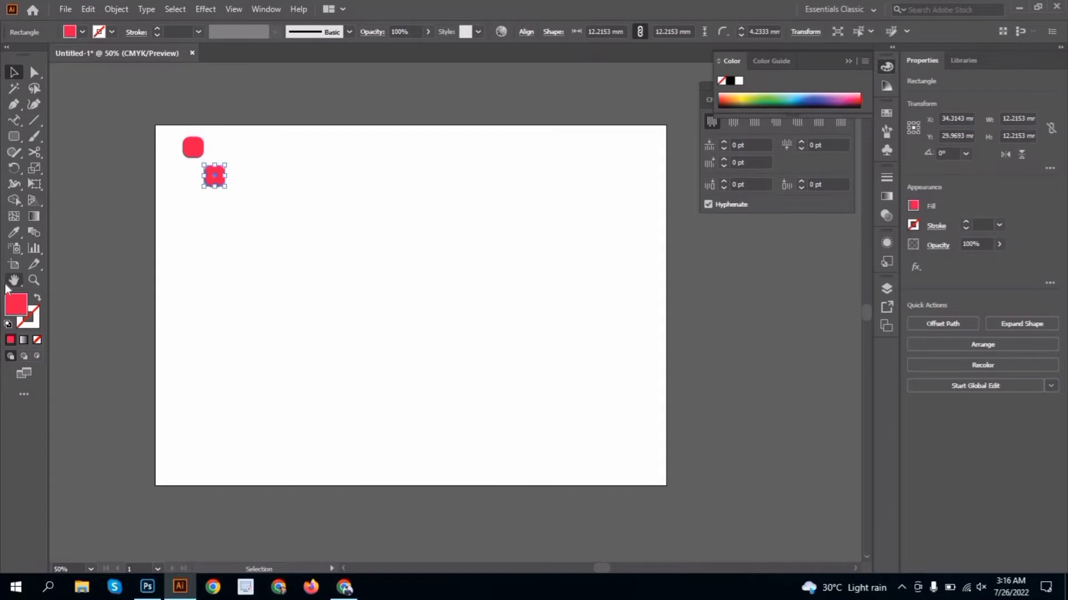
key(ctrl+d)
key(ctrl+d)
key(ctrl+d)
key(ctrl+d)
key(ctrl+d)
key(ctrl+d)
key(ctrl+d)
key(ctrl+d)
key(ctrl+d)
key(ctrl+d)
key(ctrl+d)
key(ctrl+d)
key(ctrl+d)
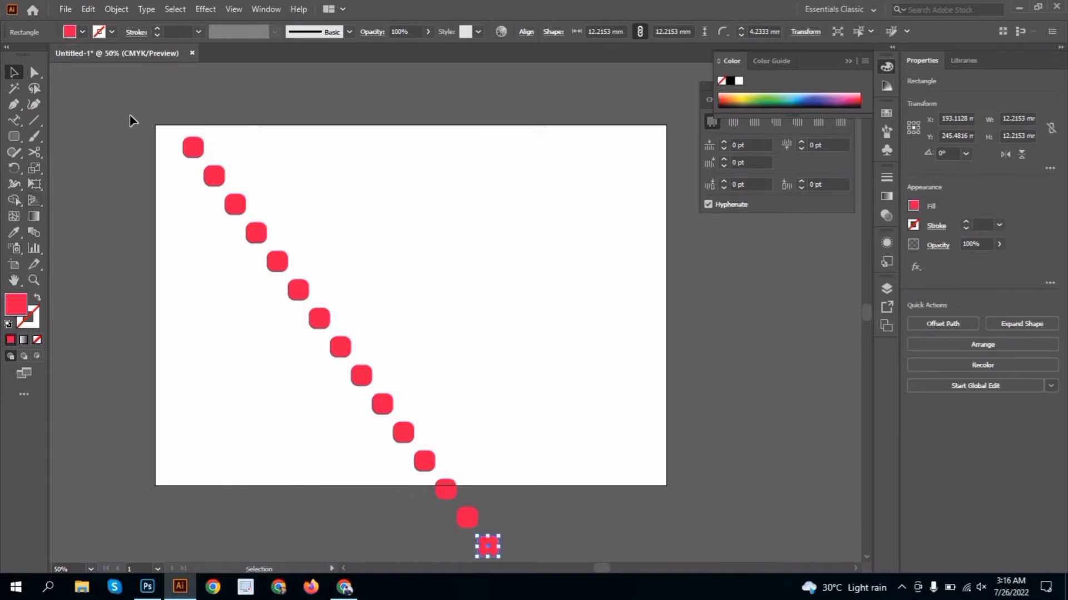
Delete every rounded square except the lowest one and move that remaining square into the upper half of the artboard
scroll(608, 501, down, 2)
key(ctrl+shift+i)
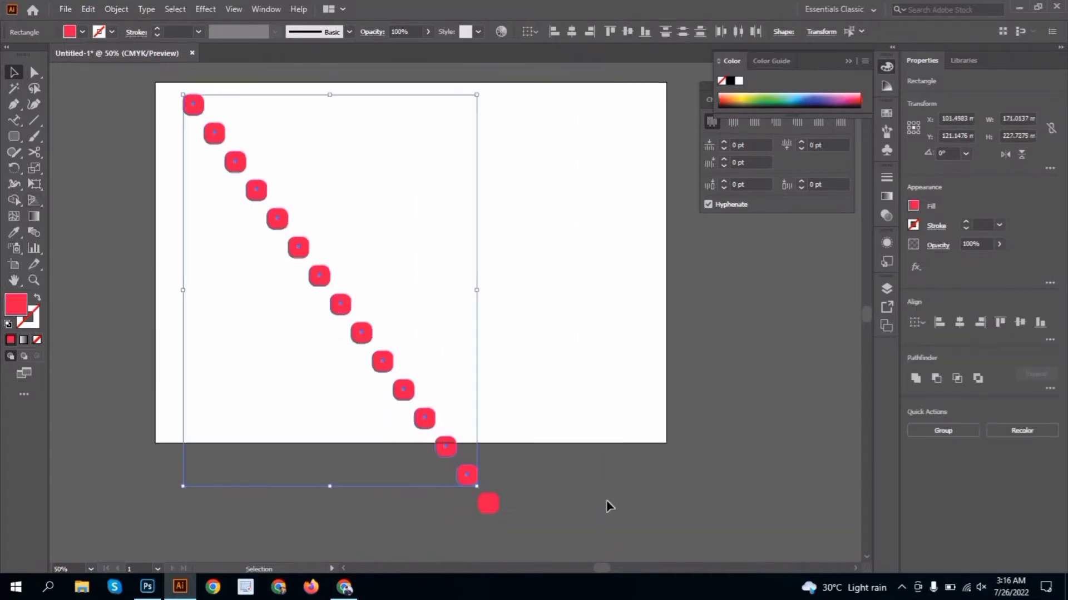
key(Delete)
key(ctrl+a)
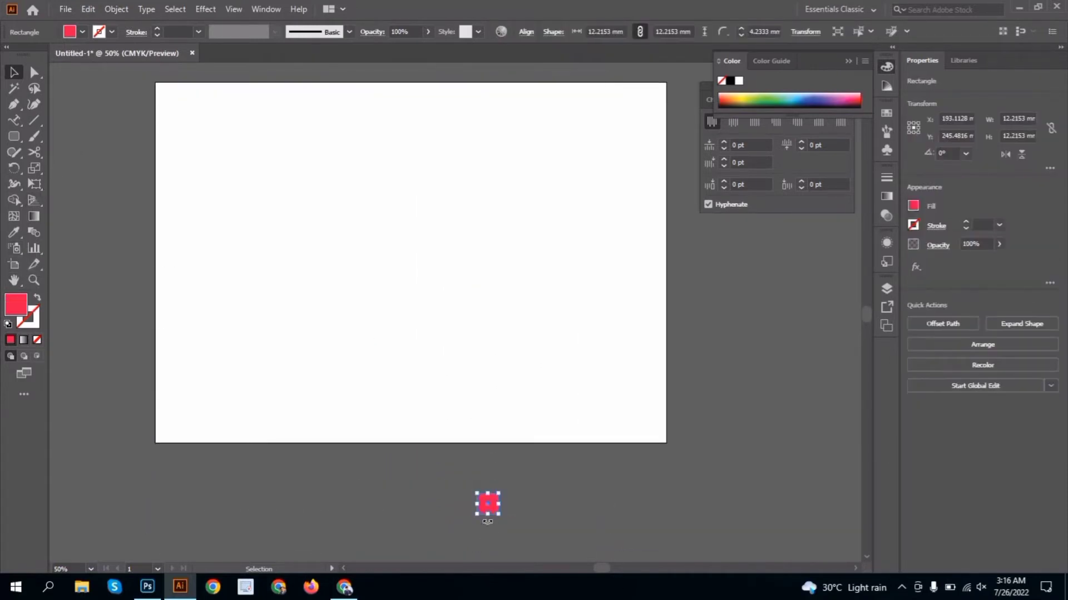
drag(491, 507, 433, 184)
Shift the square leftward by repeating its move of about 24 mm until it sits outside the artboard's left edge
key(ctrl+d)
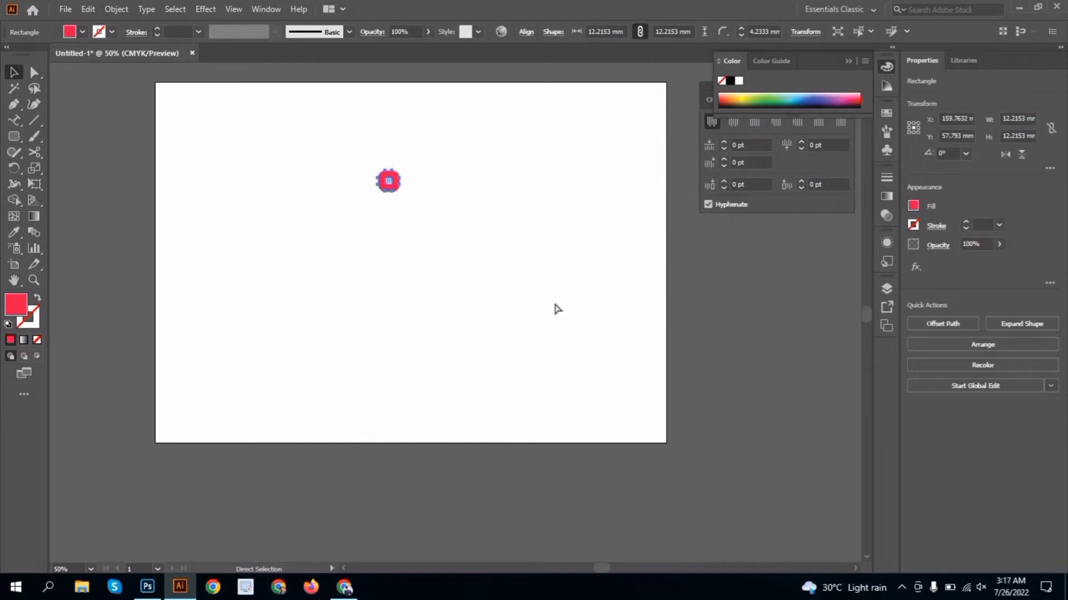
key(ctrl+d)
key(ctrl+d)
key(ctrl+d)
key(ctrl+d)
key(ctrl+d)
key(ctrl+d)
key(ctrl+d)
key(ctrl+d)
key(ctrl+d)
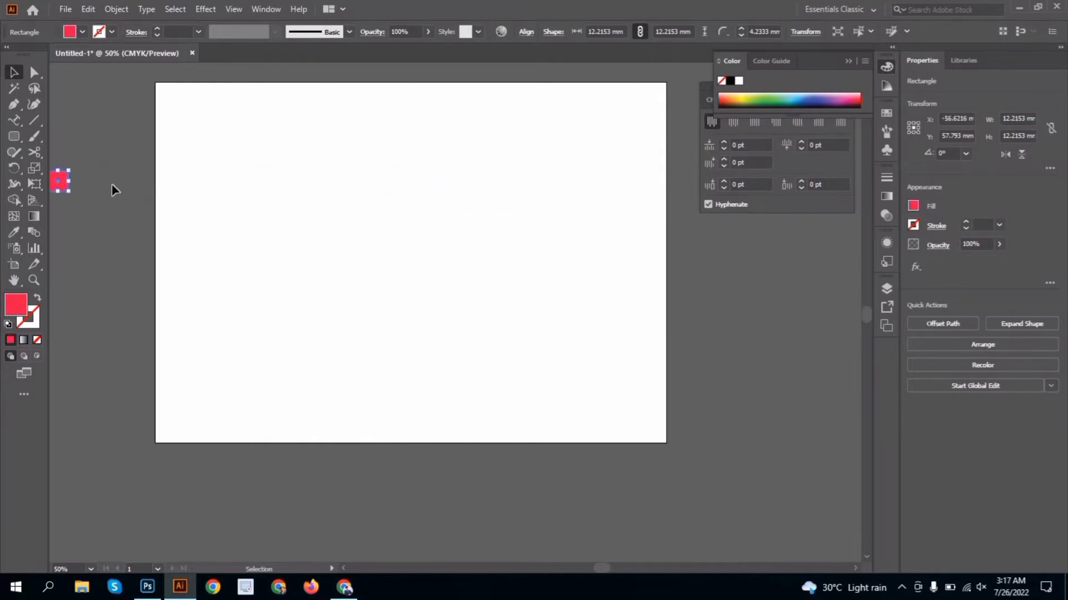
Move the square about 22 mm to the right and repeat that move eleven times to carry it back across the artboard
drag(63, 188, 98, 186)
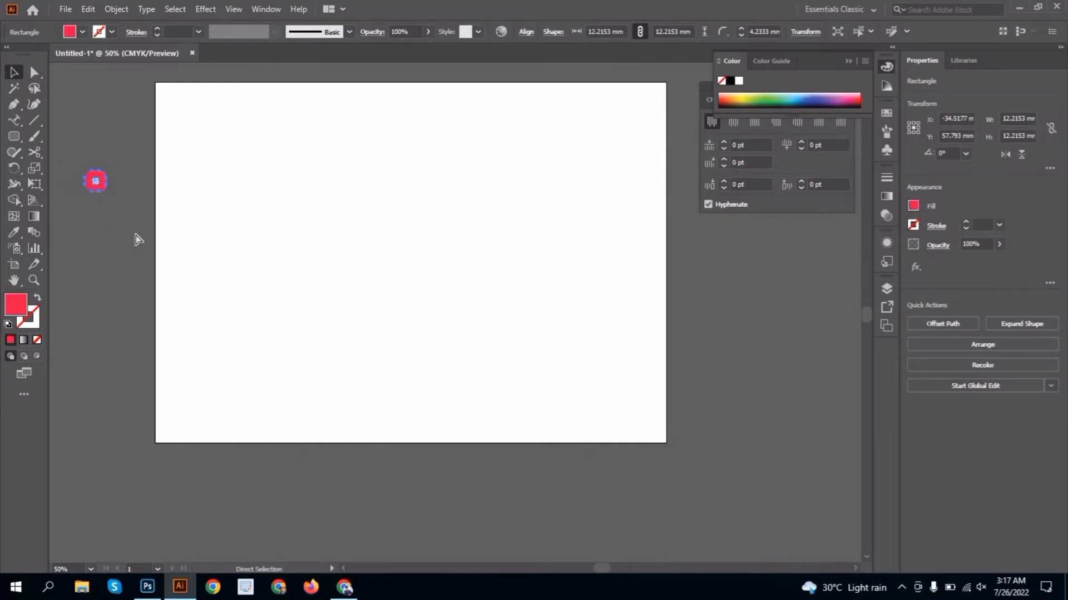
key(ctrl+d)
key(ctrl+d)
key(ctrl+d)
key(ctrl+d)
key(ctrl+d)
key(ctrl+d)
key(ctrl+d)
key(ctrl+d)
key(ctrl+d)
key(ctrl+d)
key(ctrl+d)
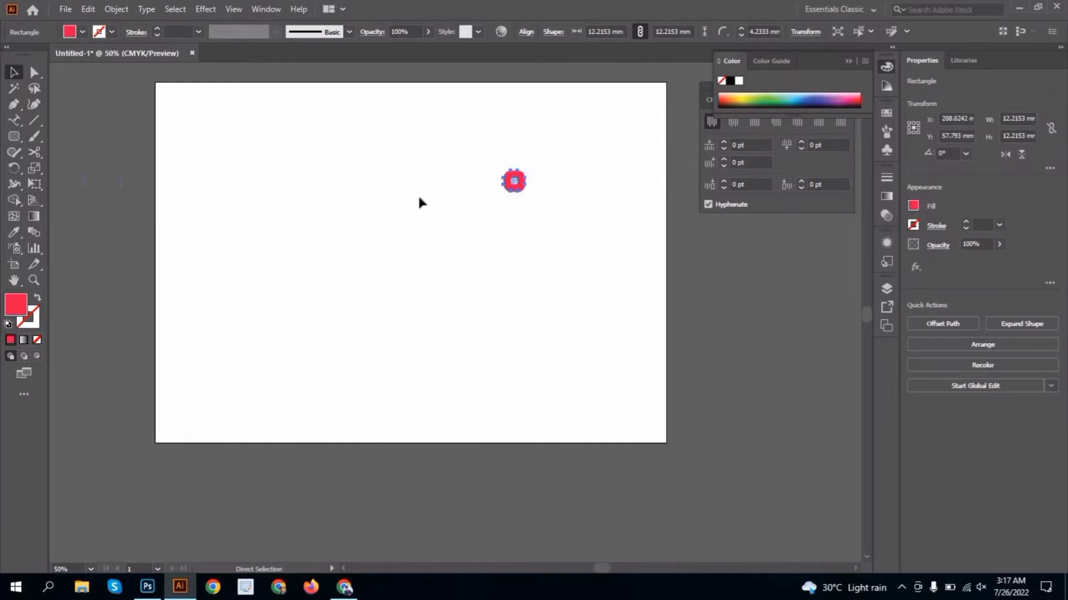
Move the rounded square about 30 mm to the left within the artboard and leave it deselected
click(462, 253)
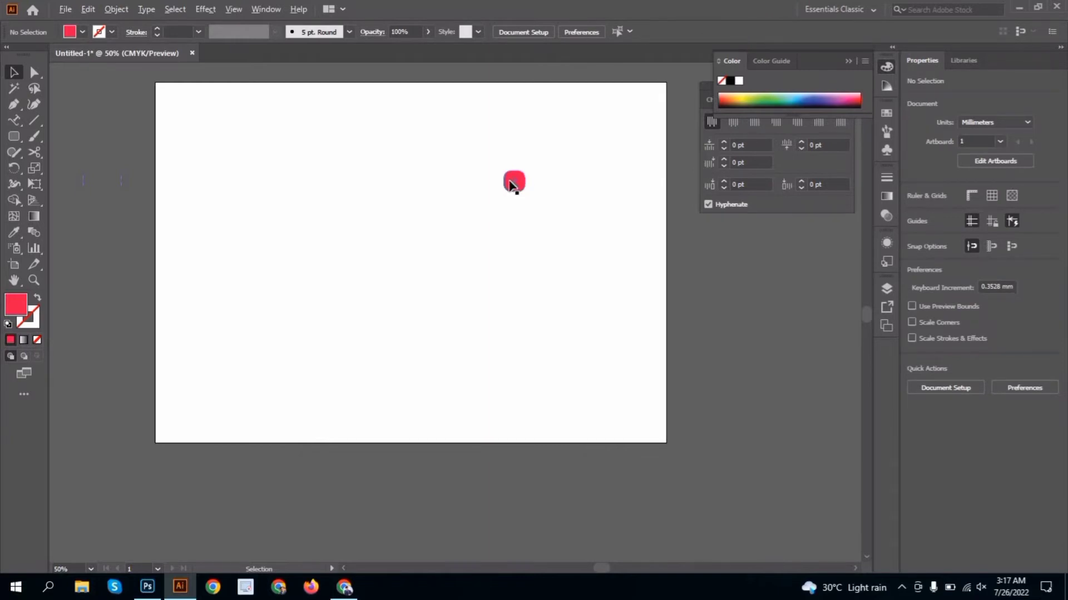
drag(515, 181, 462, 185)
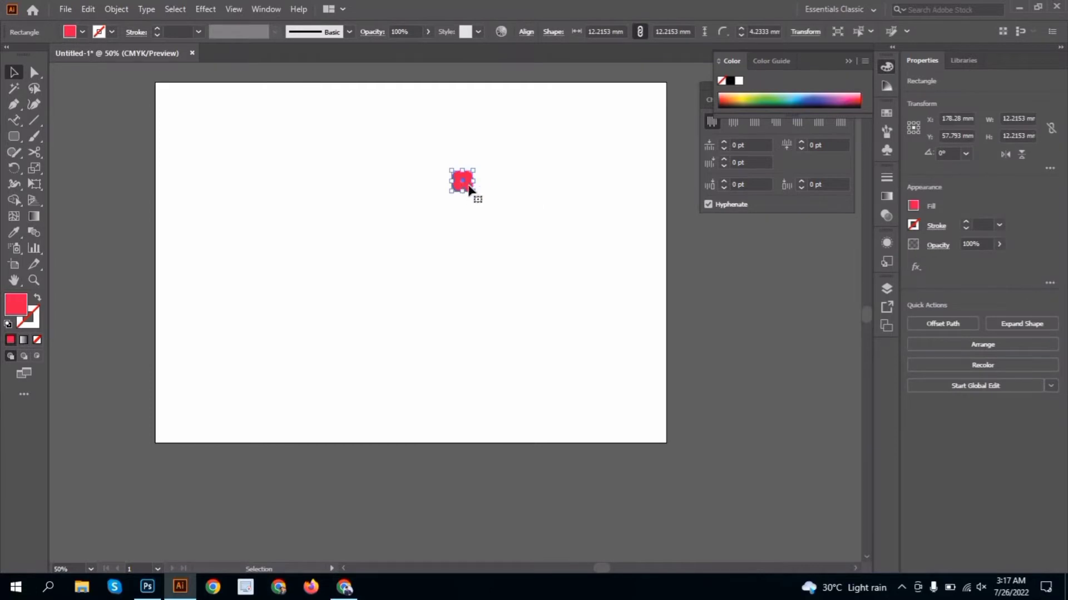
click(474, 230)
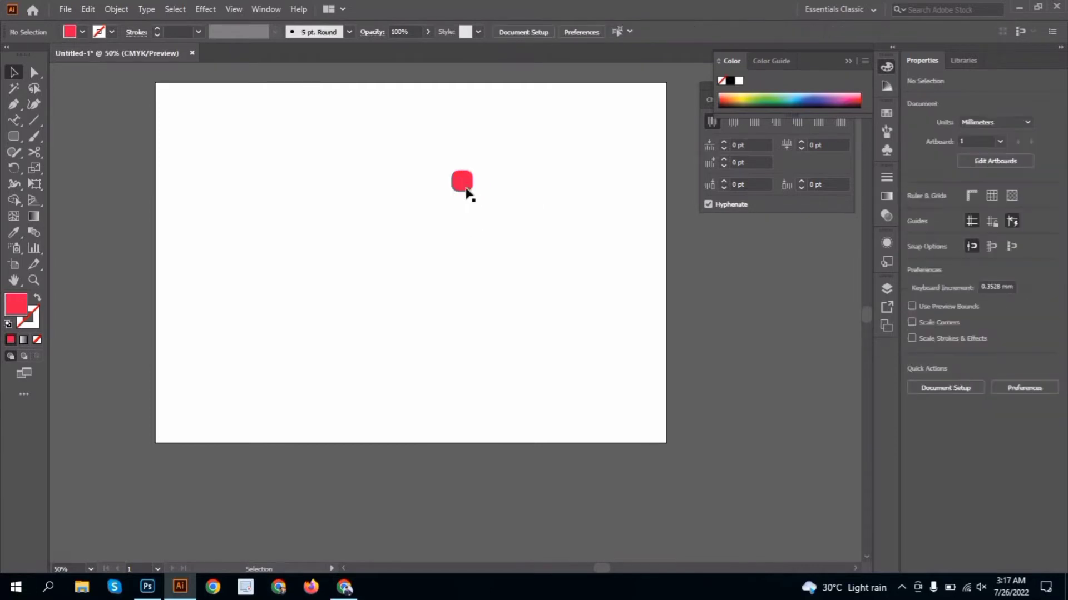
Duplicate the square about 155 mm left and 66 mm down, repeating the transformation to form a diagonal of seven squares beyond the artboard
drag(460, 181, 195, 294)
scroll(301, 439, down, 4)
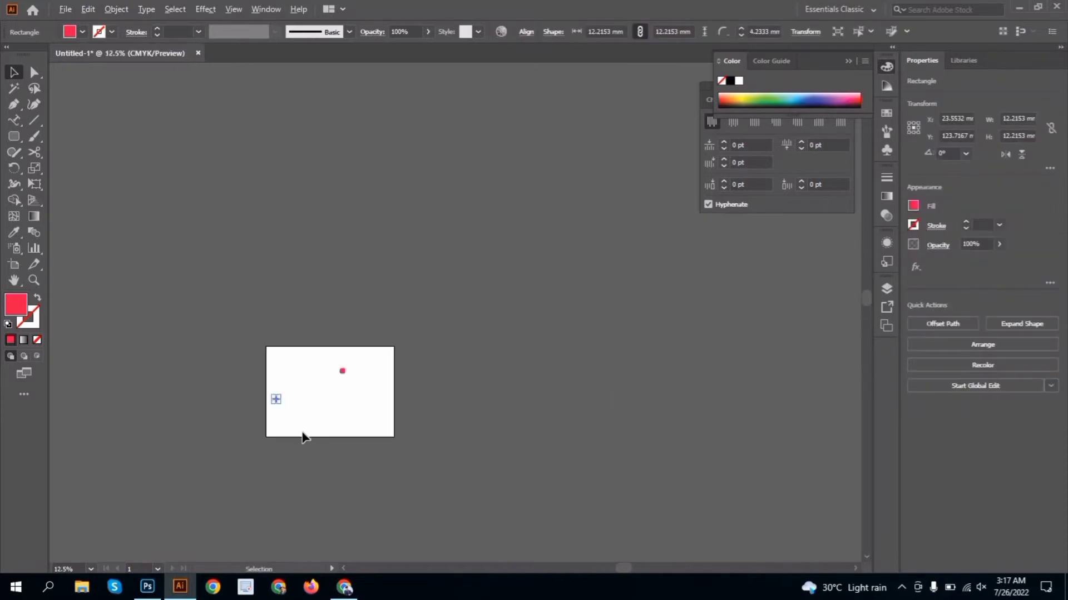
key(ctrl+d)
key(ctrl+d)
key(ctrl+d)
click(205, 467)
drag(355, 422, 510, 400)
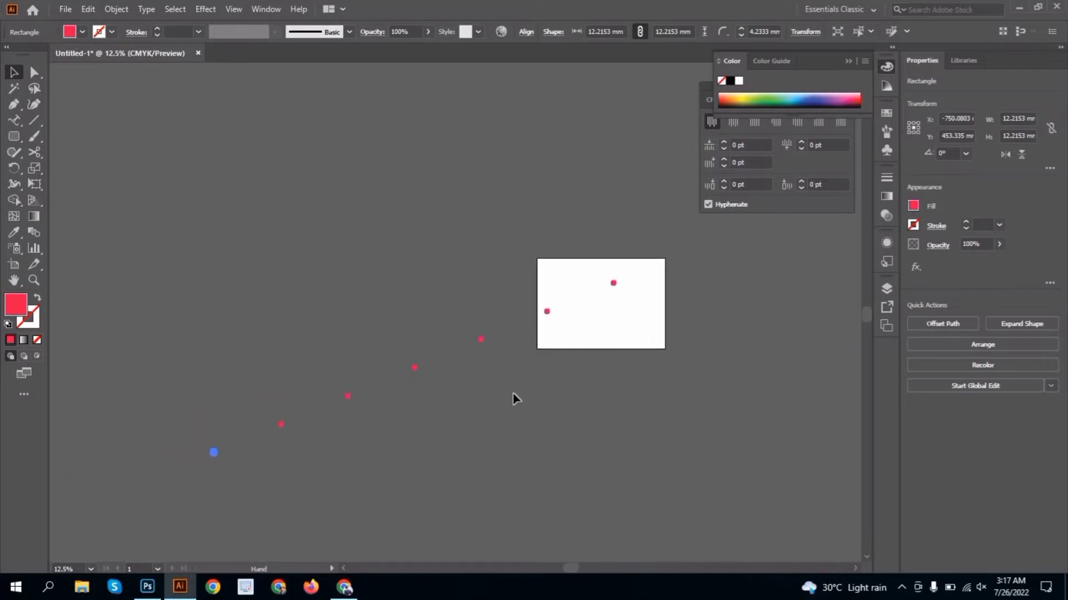
Undo the diagonal duplicates and delete the remaining rounded square
key(ctrl+z)
key(ctrl+z)
key(ctrl+z)
key(ctrl+z)
key(ctrl+z)
key(ctrl+z)
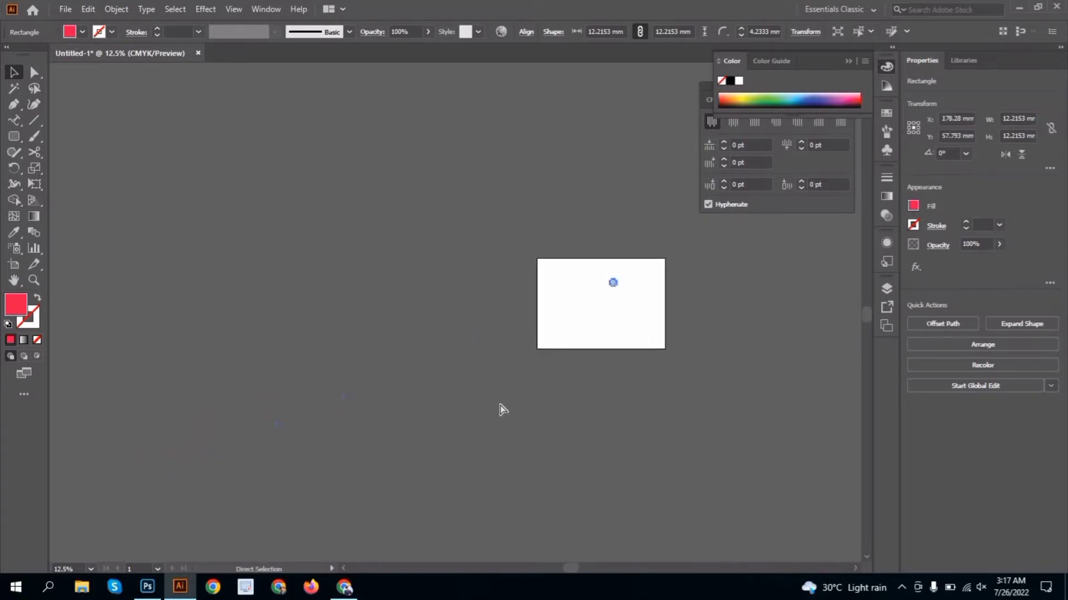
key(ctrl+0)
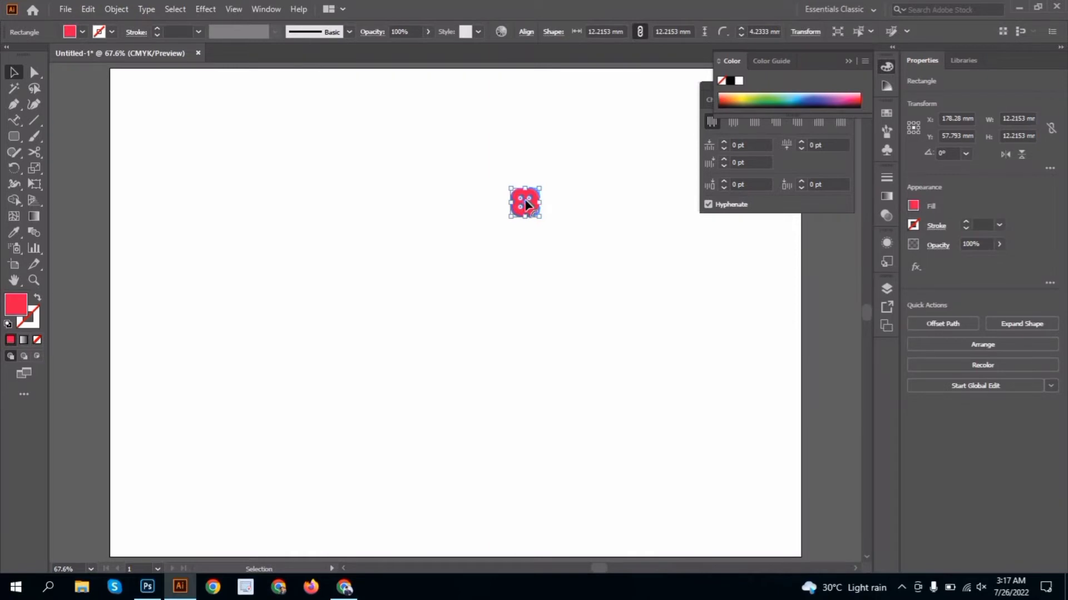
key(Delete)
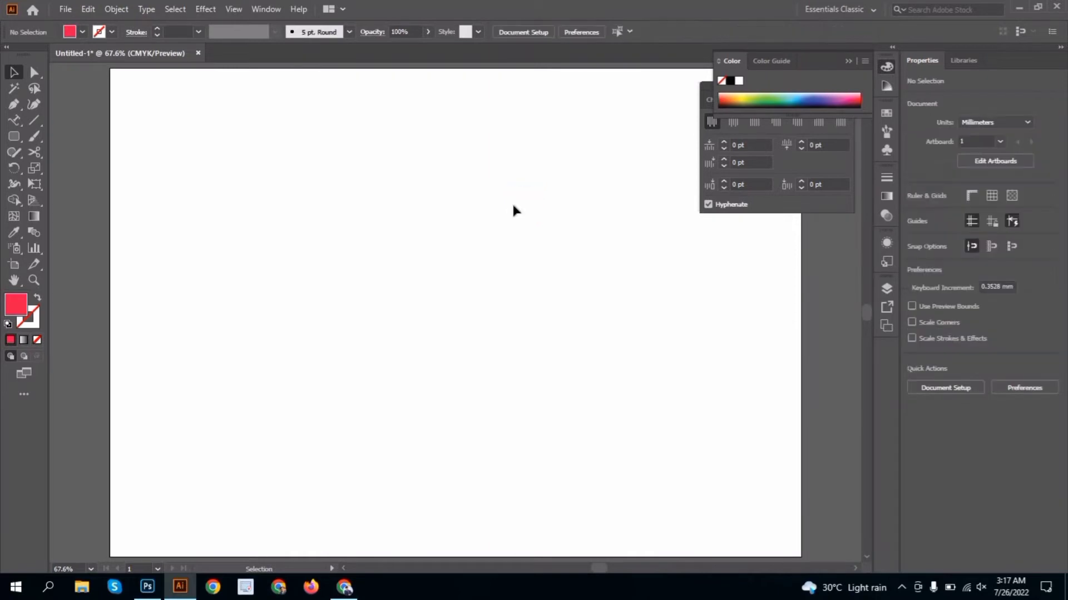
Draw a narrow vertical ellipse about 10 mm wide and 70 mm tall in the upper middle of the artboard
click(18, 134)
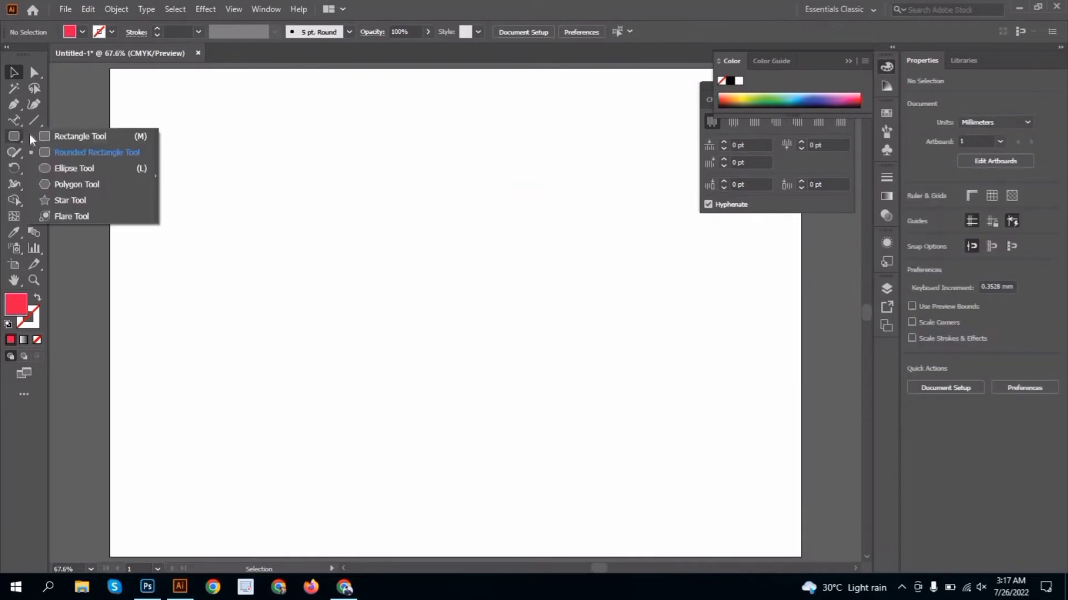
click(65, 168)
scroll(285, 228, down, 1)
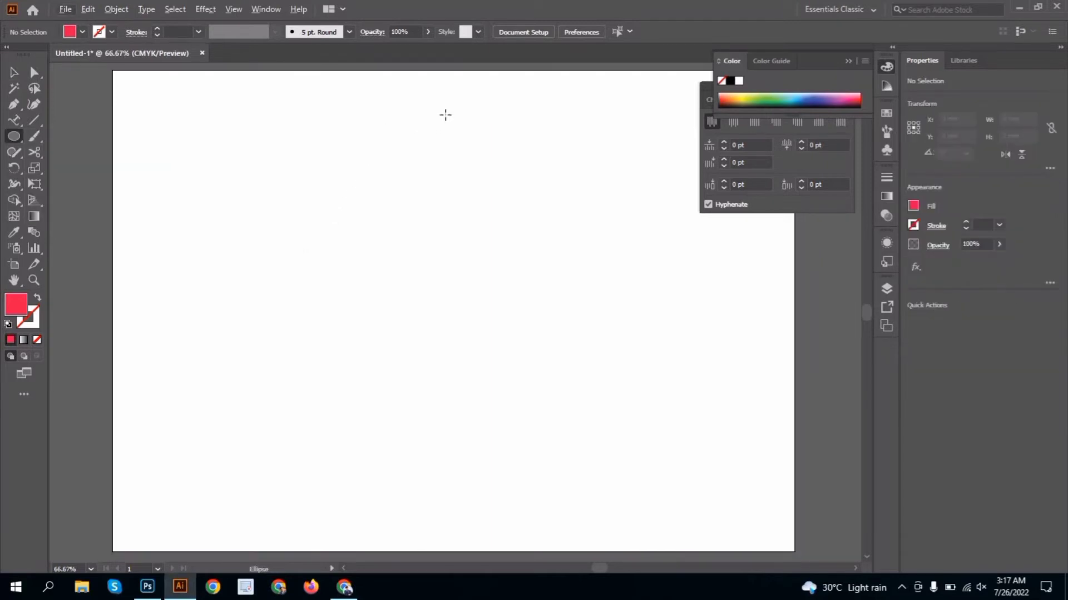
drag(447, 113, 463, 261)
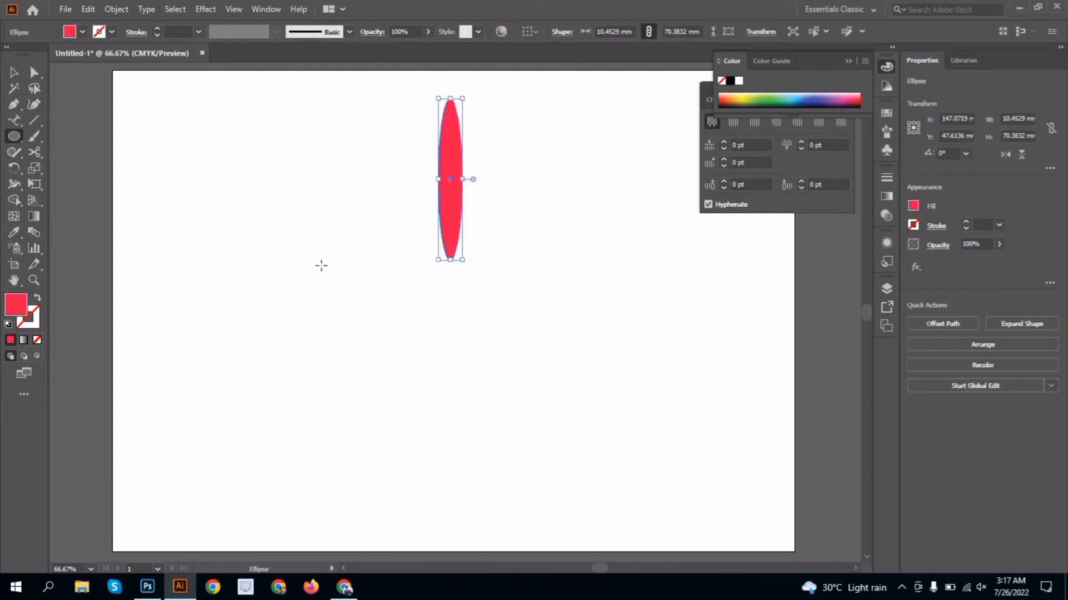
Try to rotate the red ellipse slightly counterclockwise with the Rotate tool and undo the rotation
key(v)
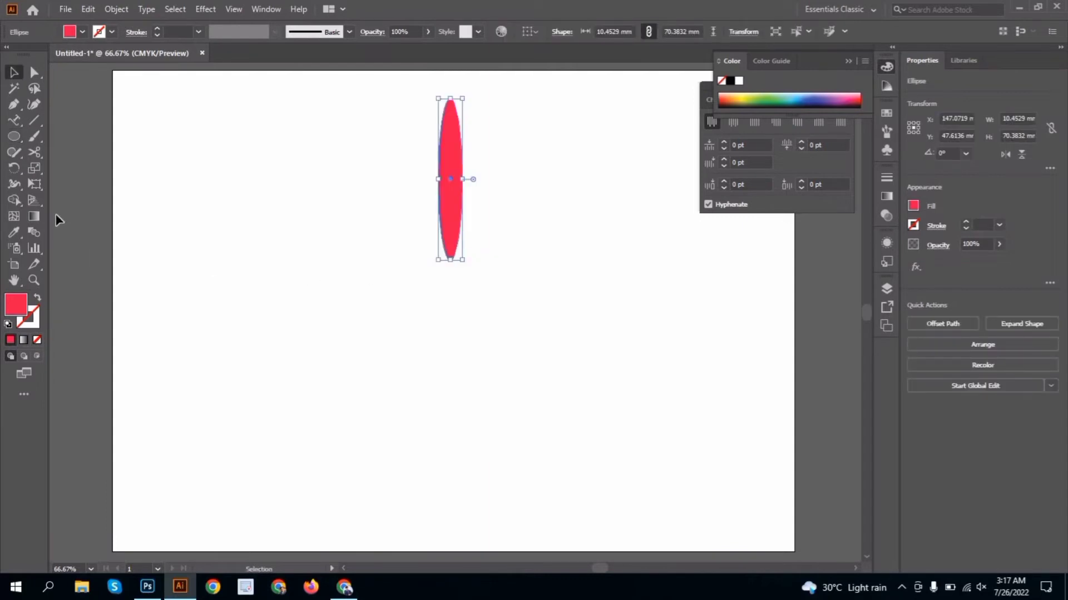
click(15, 168)
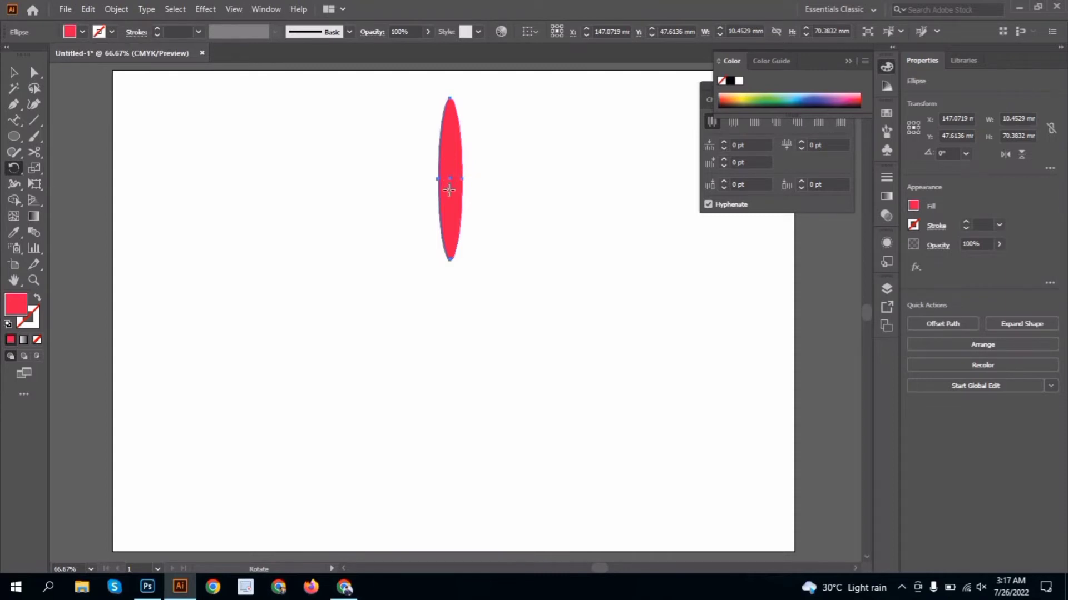
click(449, 178)
drag(461, 116, 411, 130)
key(ctrl+z)
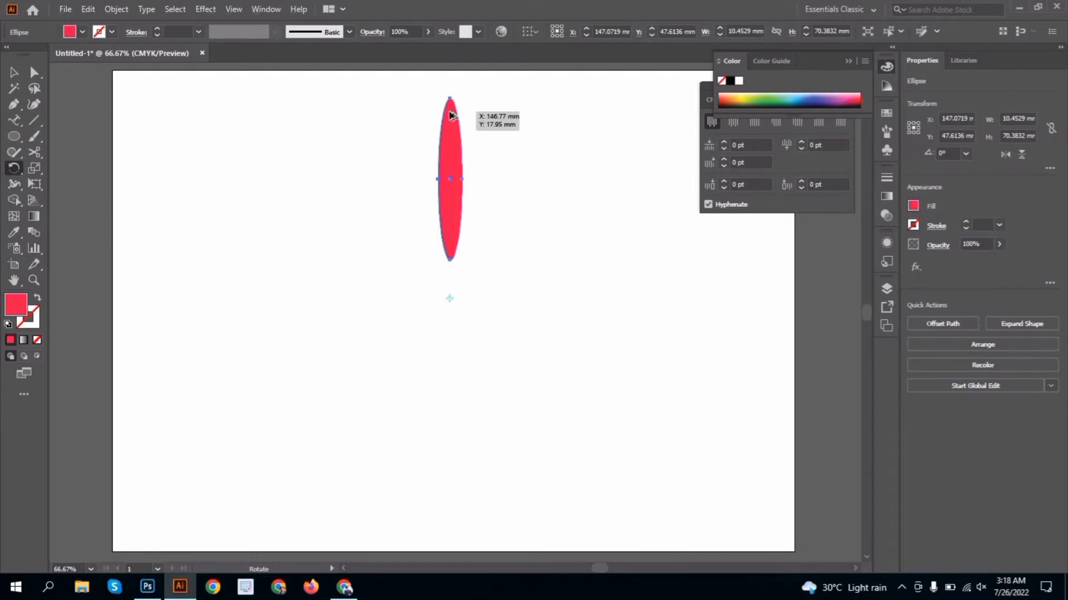
Rotate a copy of the ellipse about 38° clockwise around a point just below it, repeating the transformation to form a ring of ten ellipses
drag(460, 102, 543, 180)
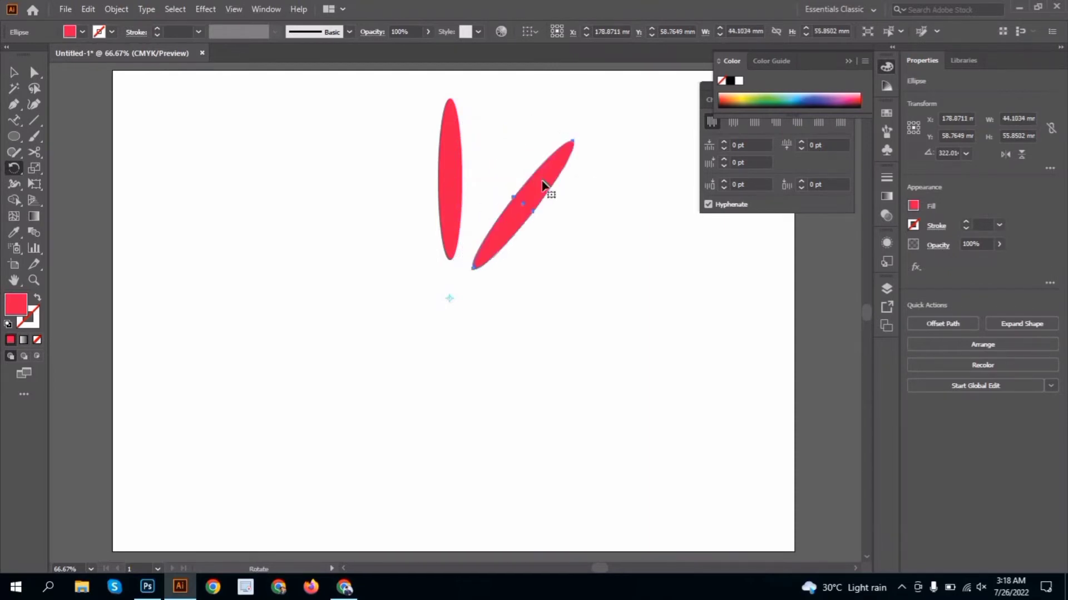
key(ctrl+d)
key(ctrl+d)
key(ctrl+d)
key(ctrl+d)
key(ctrl+d)
key(ctrl+d)
key(ctrl+d)
key(ctrl+d)
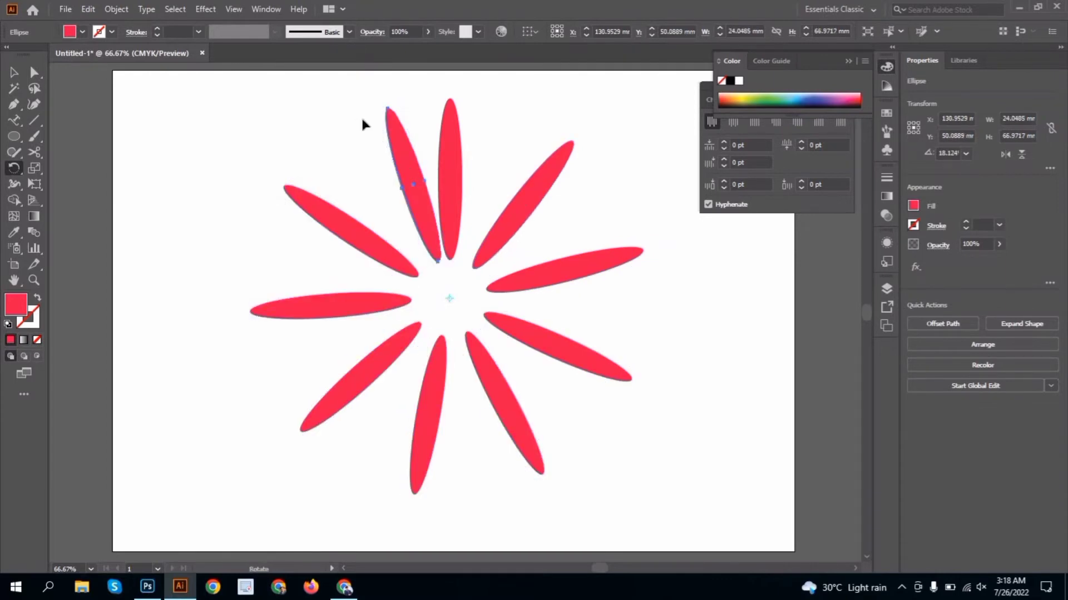
Undo all rotated copies of the ellipse, and open its Rotate options and cancel them
key(ctrl+z)
key(ctrl+z)
key(ctrl+z)
key(ctrl+z)
key(ctrl+z)
key(ctrl+z)
key(ctrl+z)
key(ctrl+z)
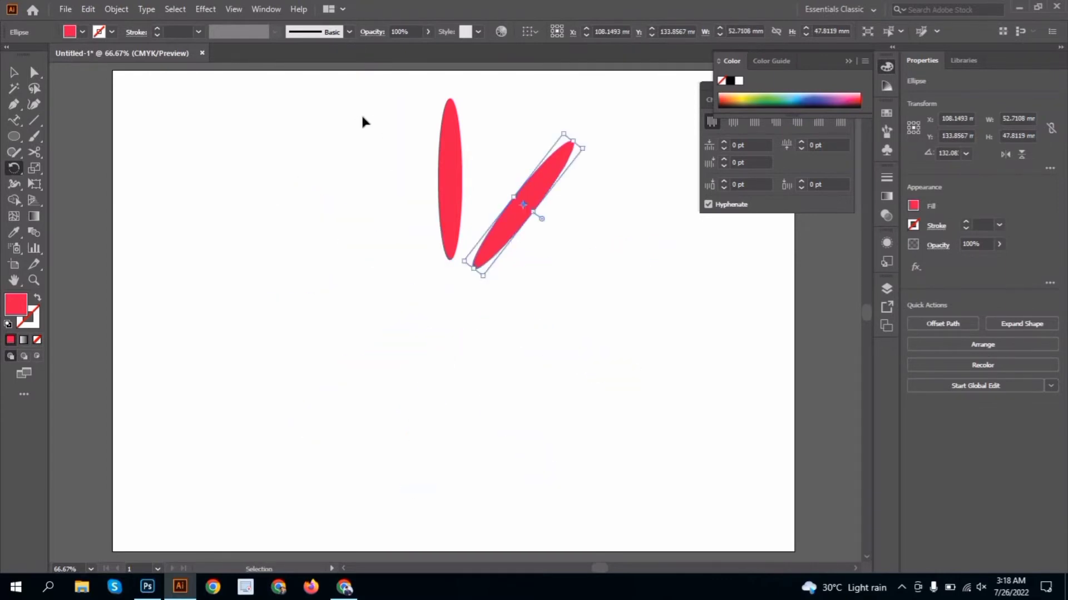
key(ctrl+z)
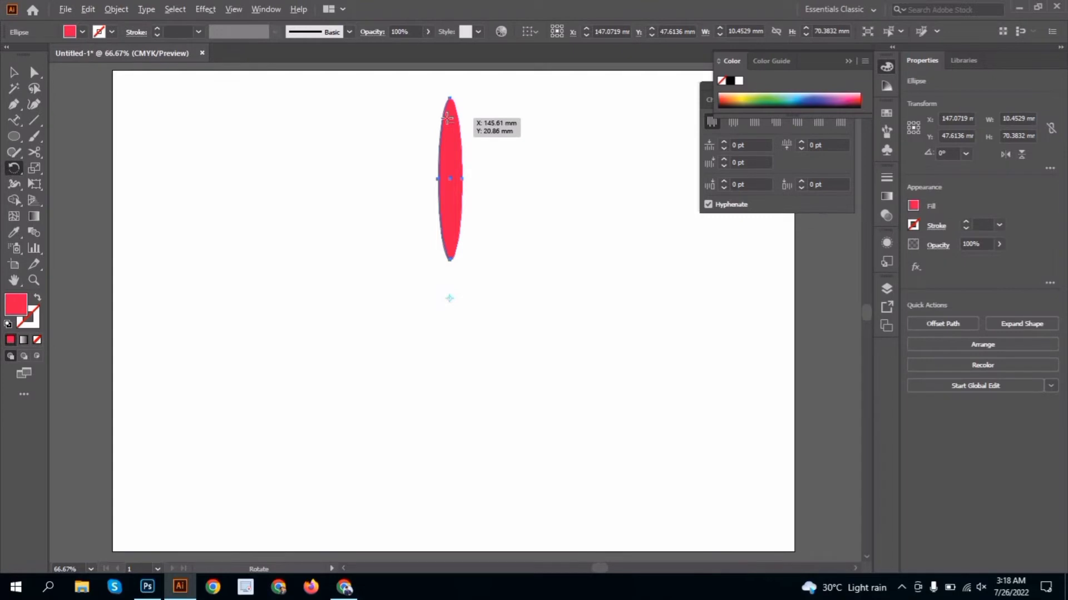
alt+click(479, 115)
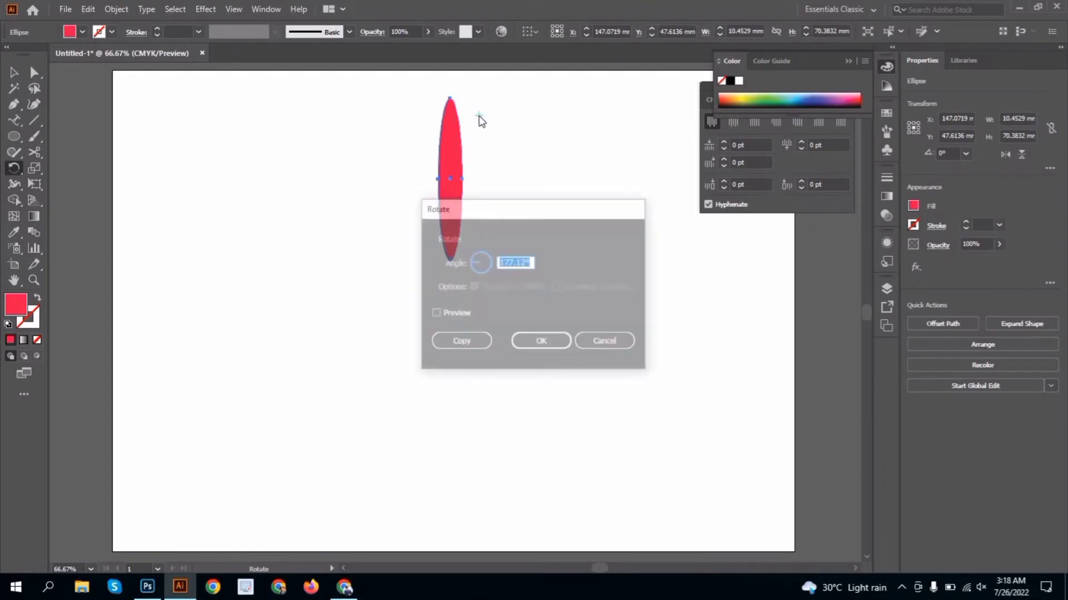
click(595, 342)
Rotate a copy of the narrow ellipse 45° clockwise around the point below it, repeating the transformation to complete an eight-petal flower
drag(417, 100, 490, 145)
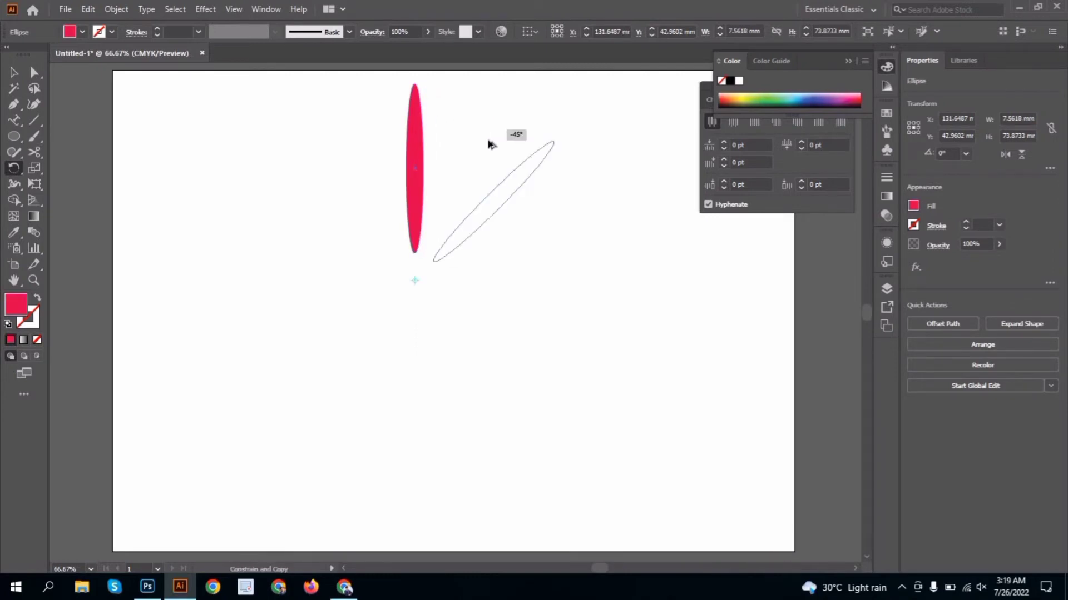
drag(489, 145, 515, 161)
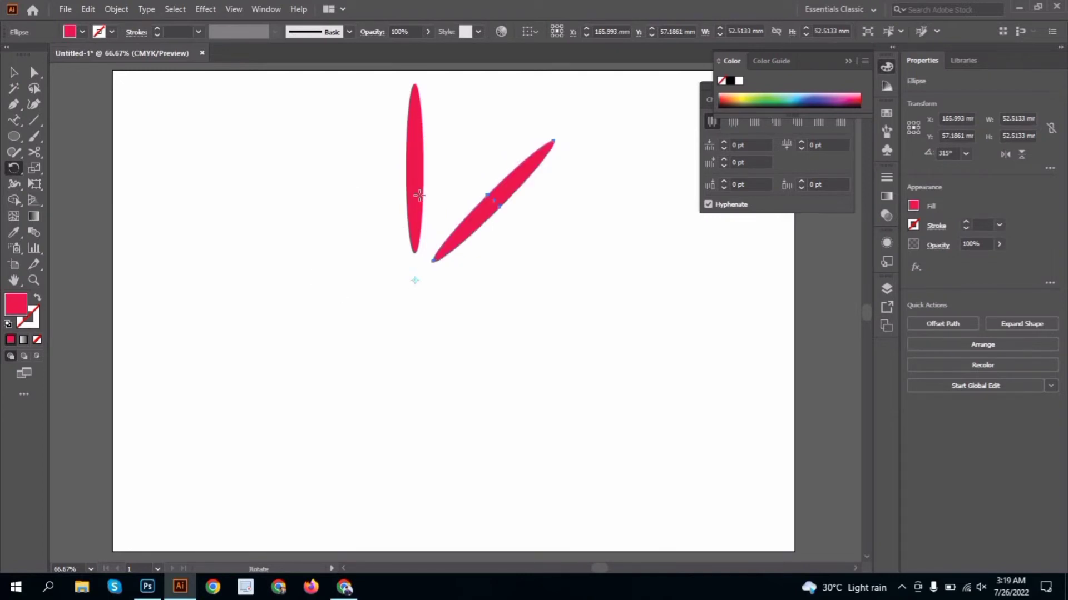
key(ctrl+d)
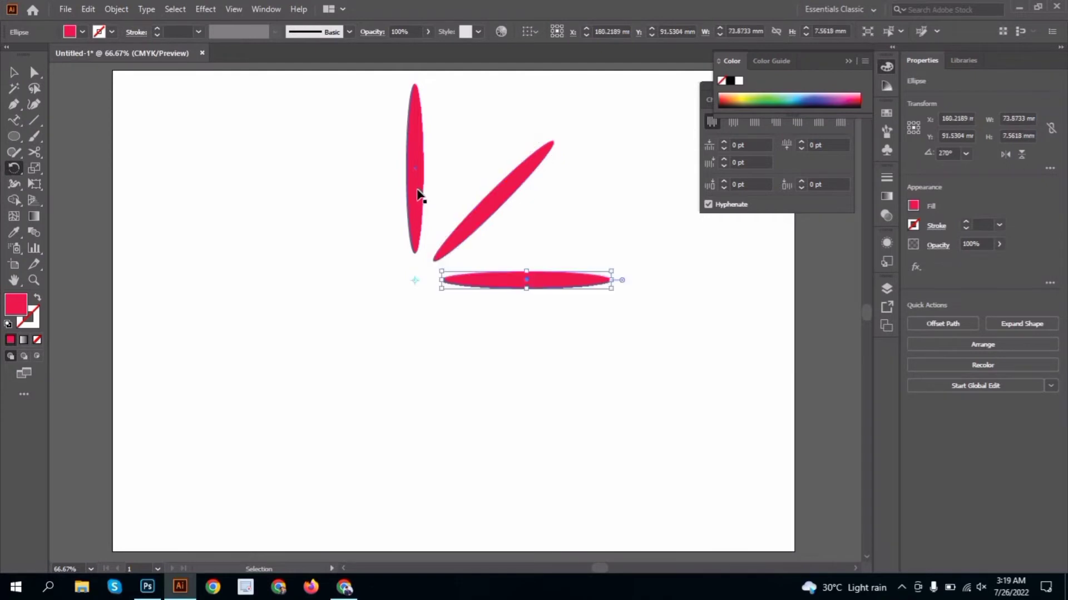
key(ctrl+d)
key(ctrl+d)
key(ctrl+d)
key(ctrl+d)
key(ctrl+d)
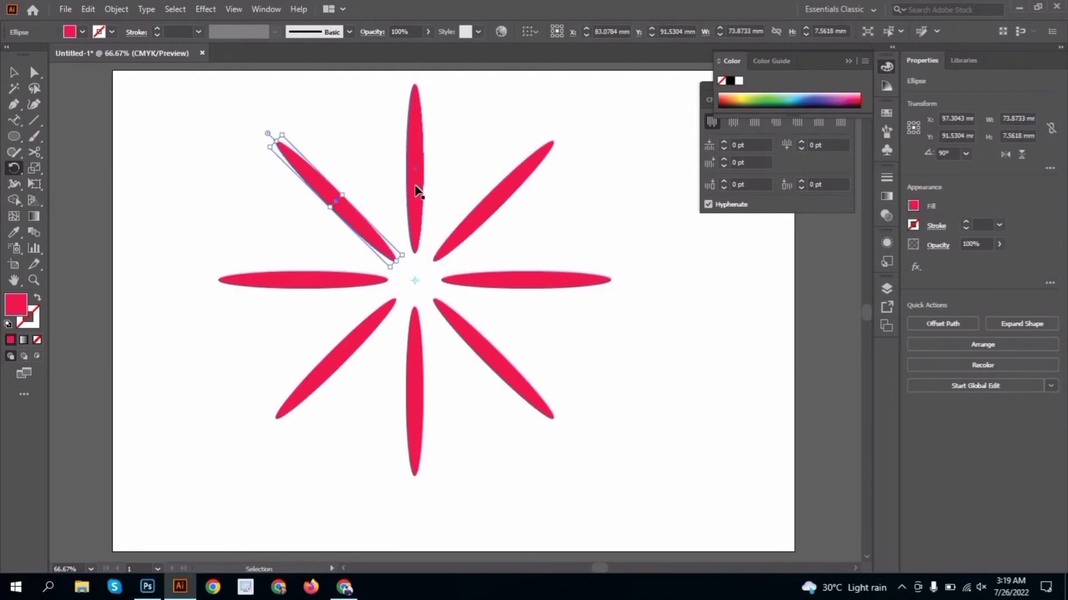
Select all eight petals and rotate a copy of them clockwise about the flower's centre, placing a new petal in each gap
key(r)
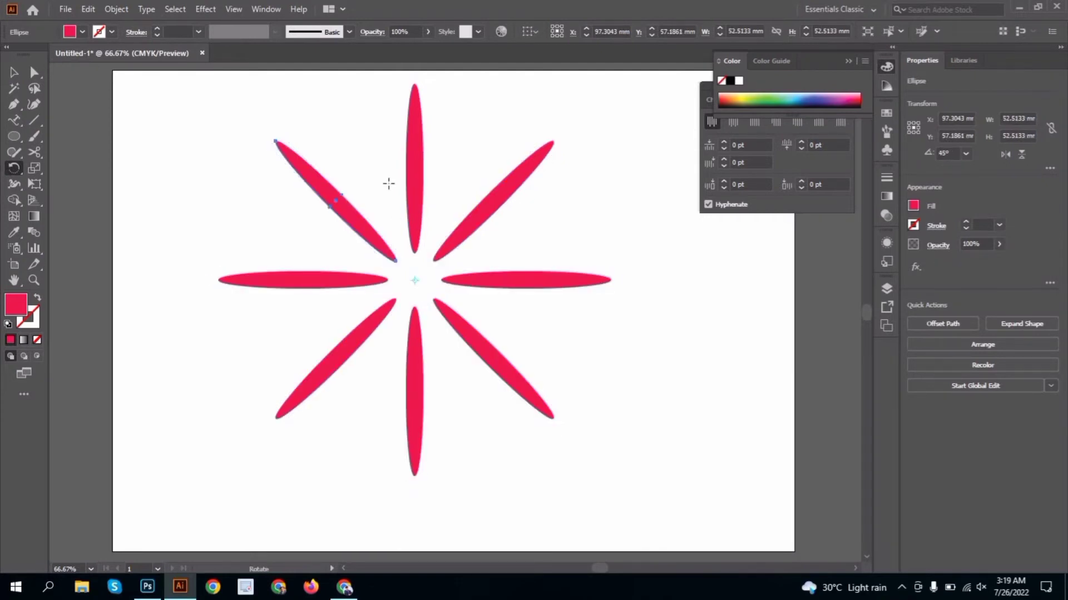
key(v)
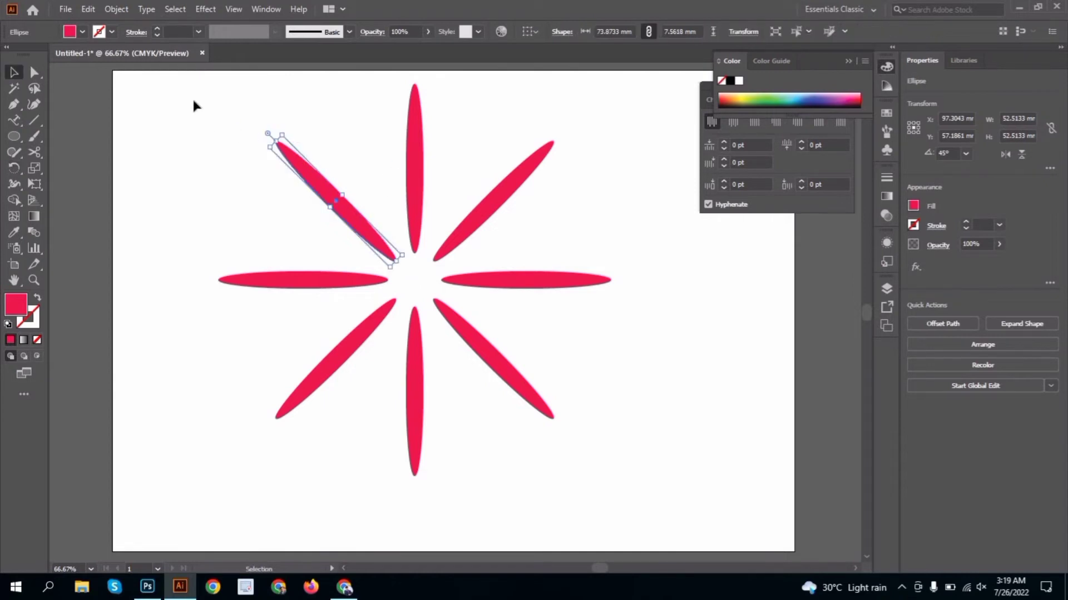
drag(198, 84, 593, 503)
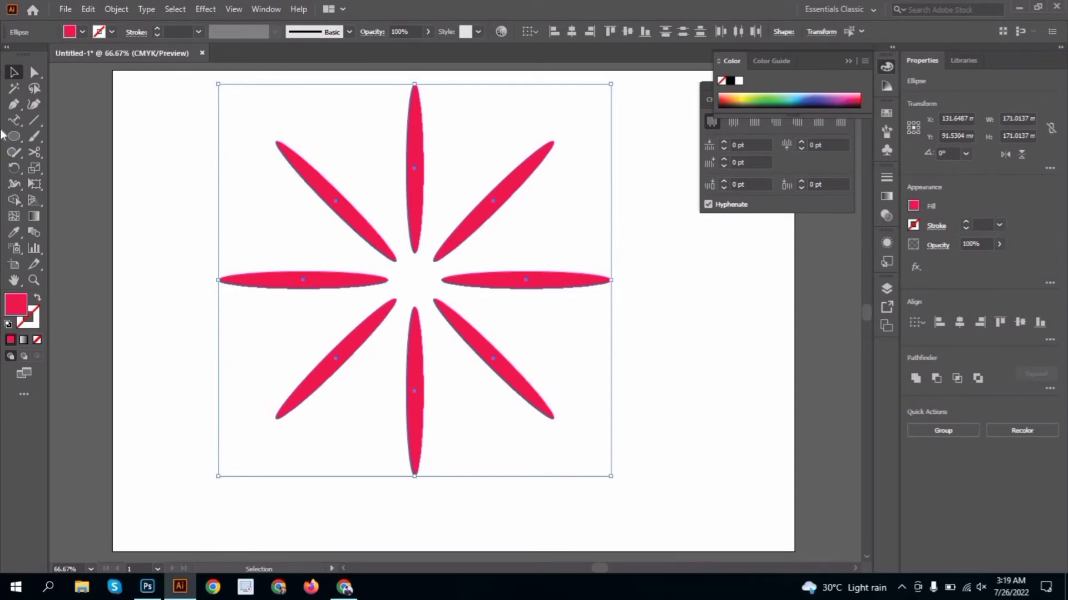
click(15, 168)
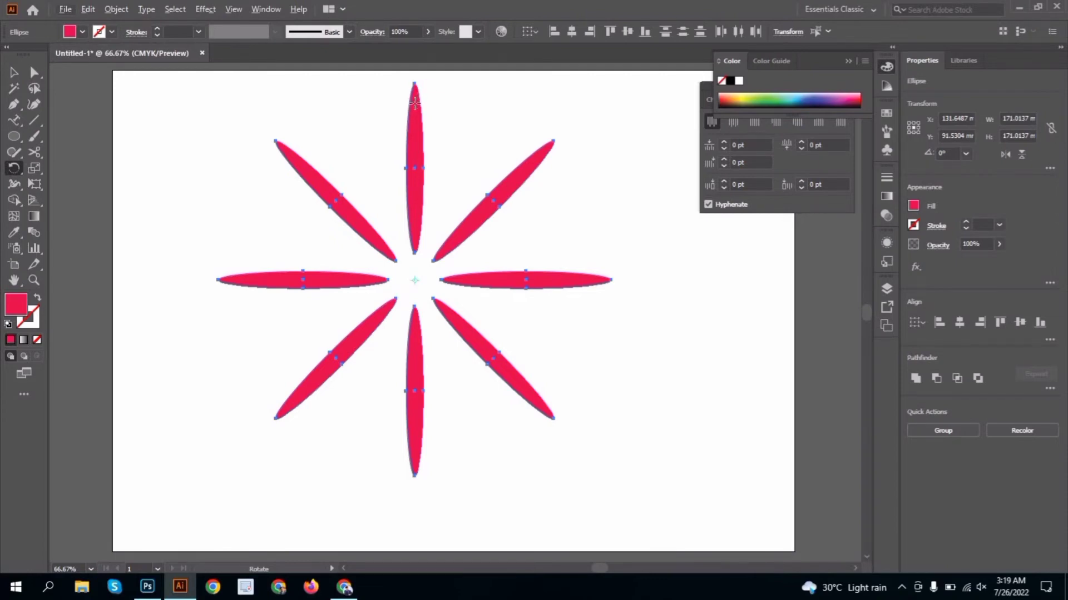
drag(415, 102, 481, 151)
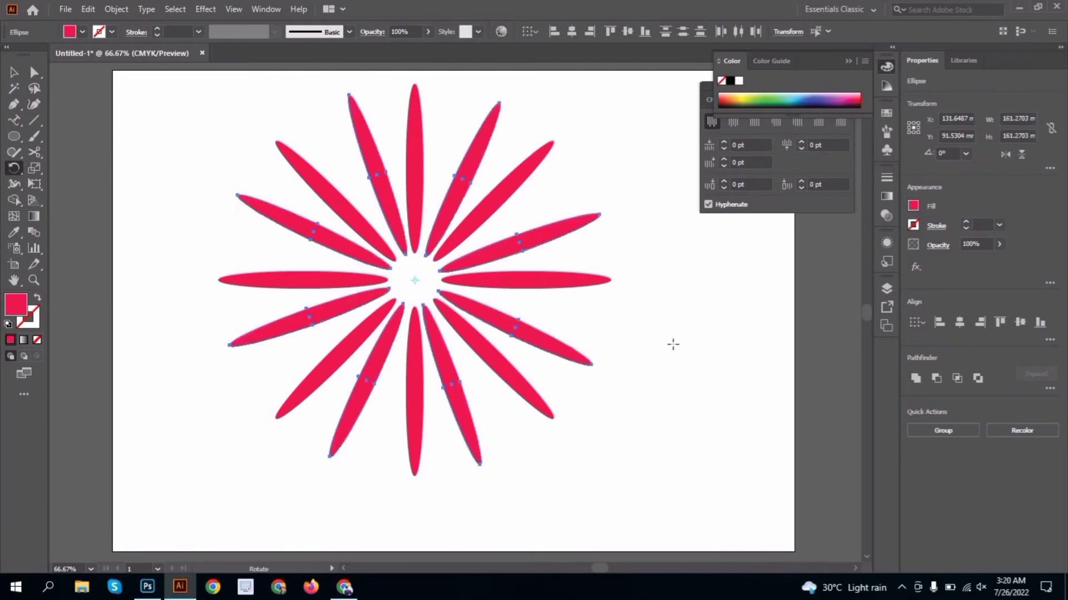
Scale the eight copied petals down proportionally from their centre to about 105 mm overall and deselect them
key(v)
scroll(666, 374, down, 2)
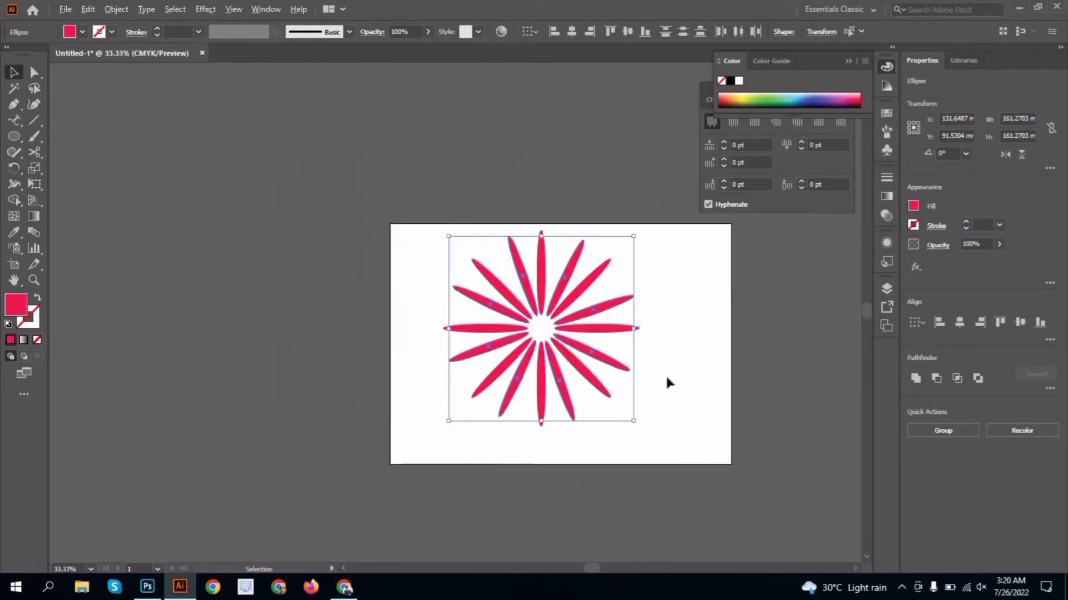
scroll(665, 375, up, 1)
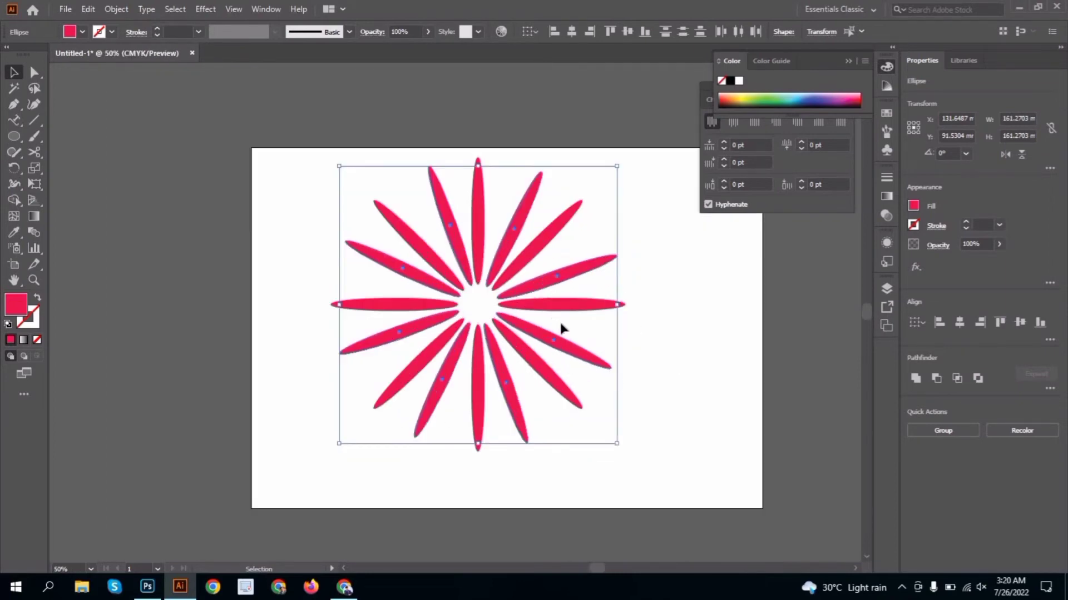
drag(616, 305, 572, 312)
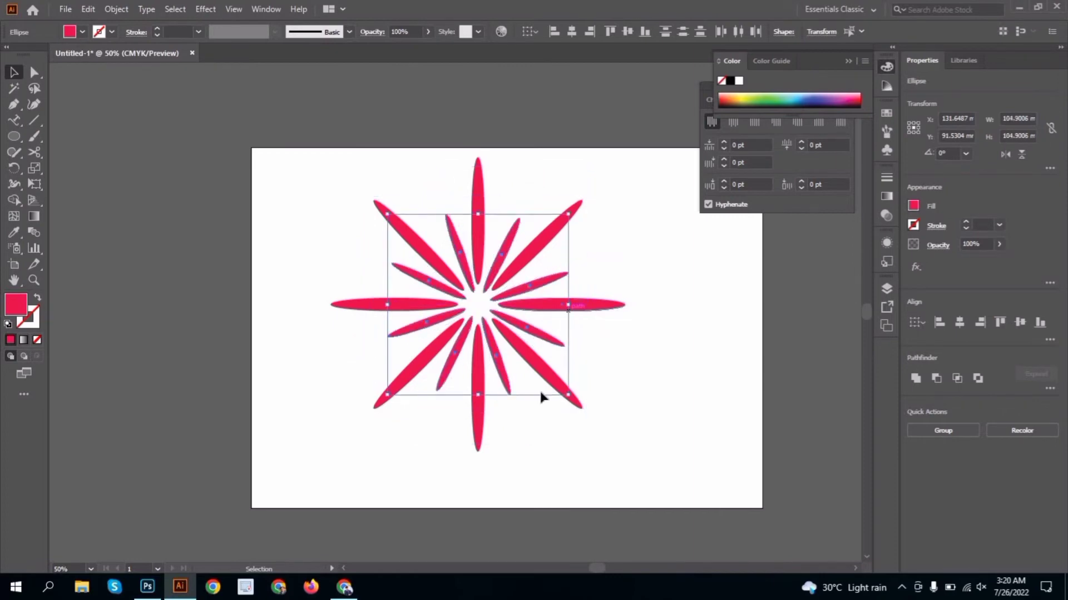
click(534, 452)
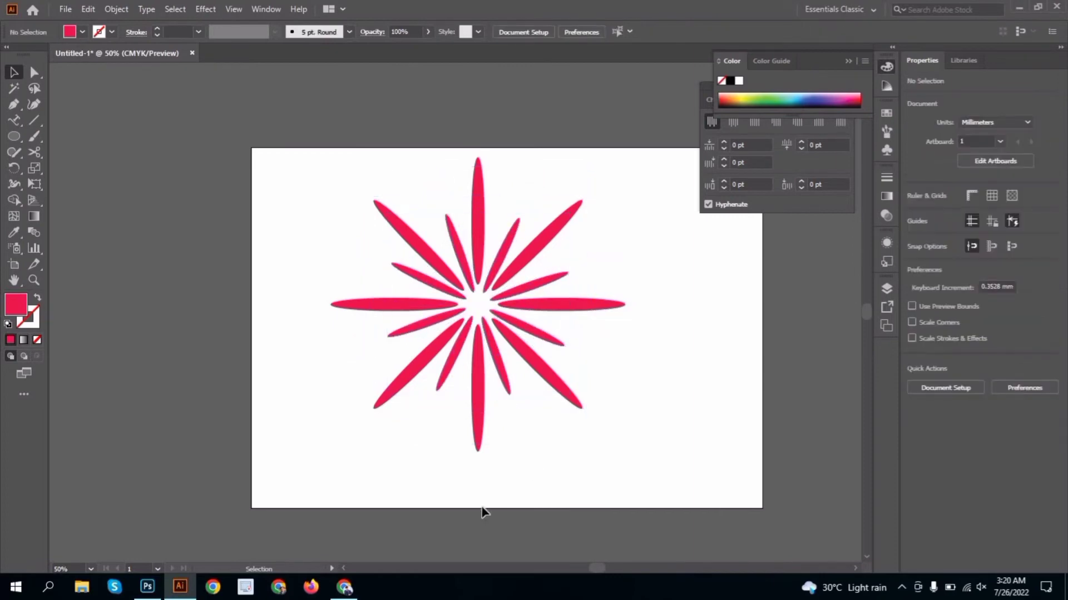
Select the eight long petals and set their fill colour to pure red, ff0000
click(410, 242)
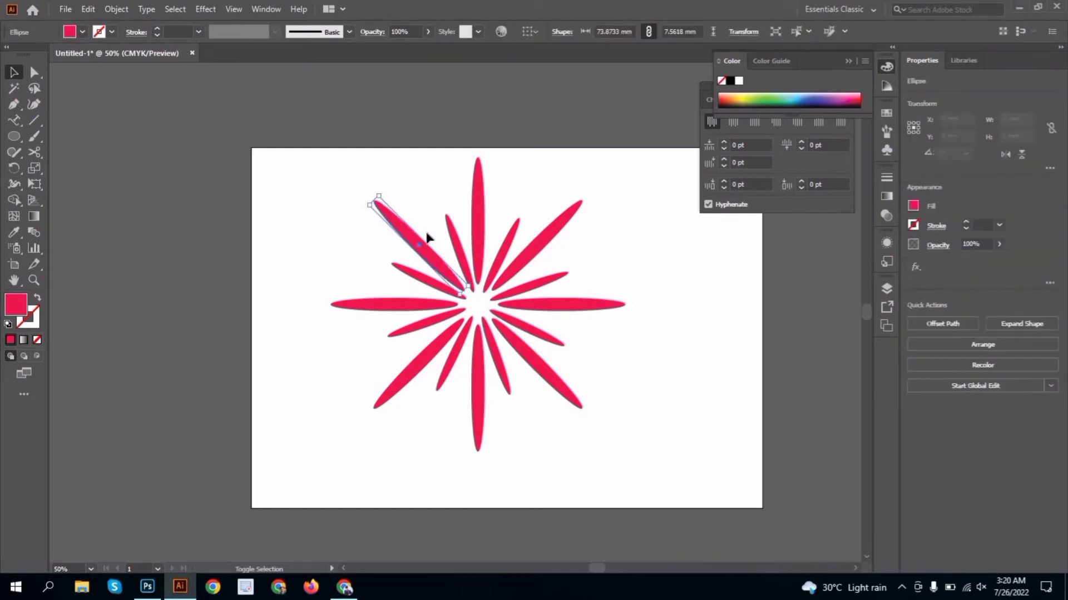
shift+click(477, 196)
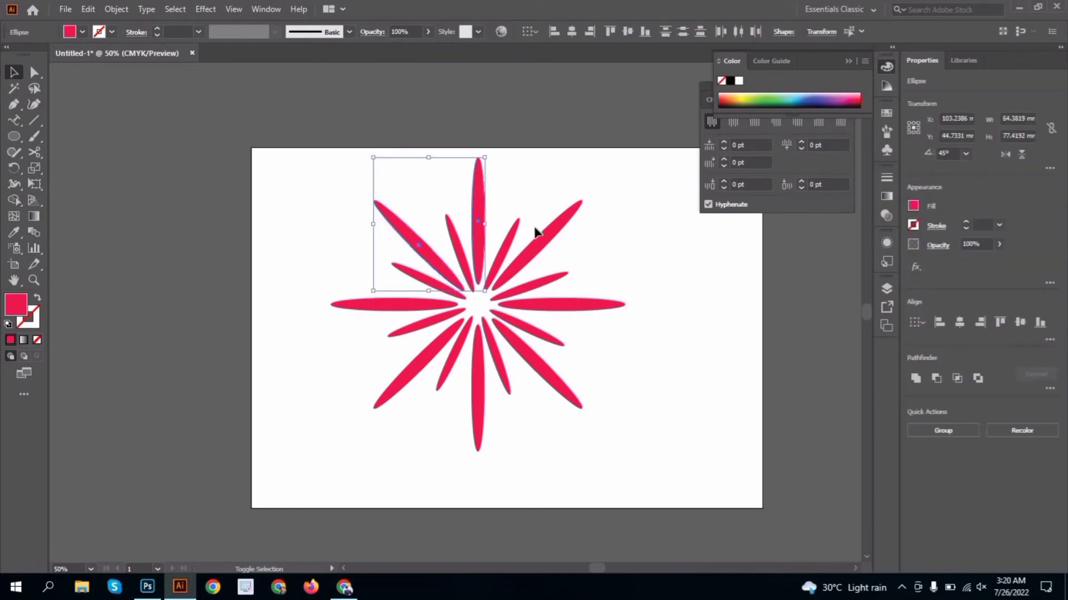
shift+click(547, 240)
shift+click(562, 307)
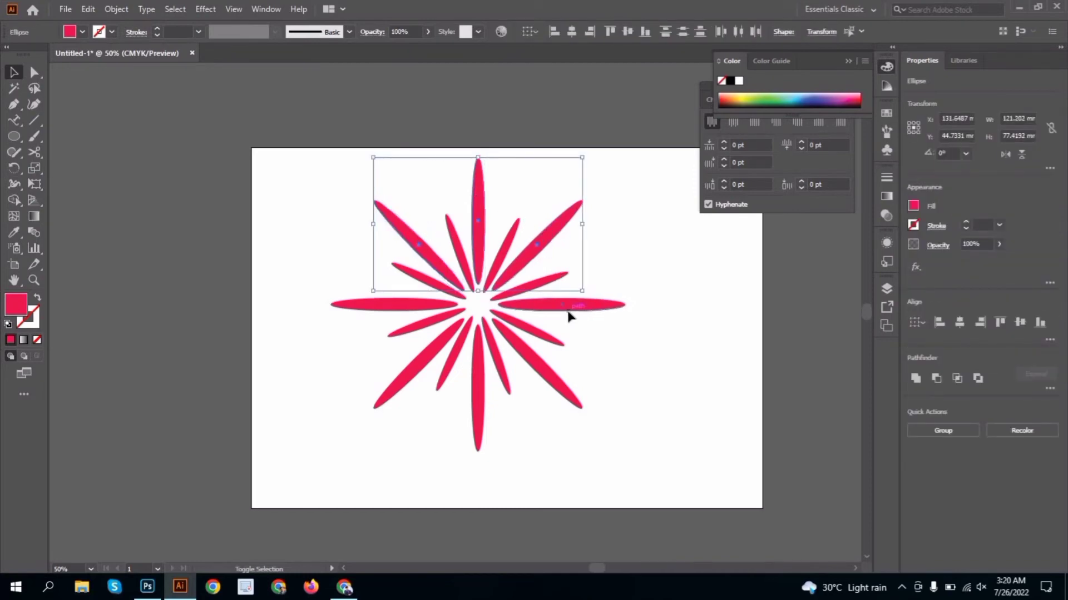
shift+click(540, 380)
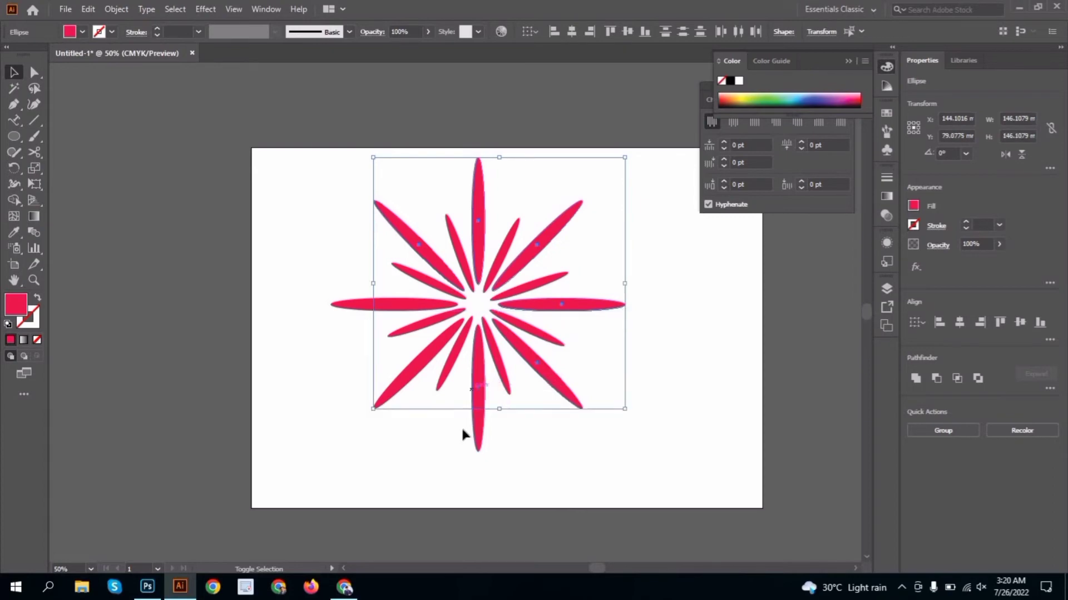
shift+click(481, 433)
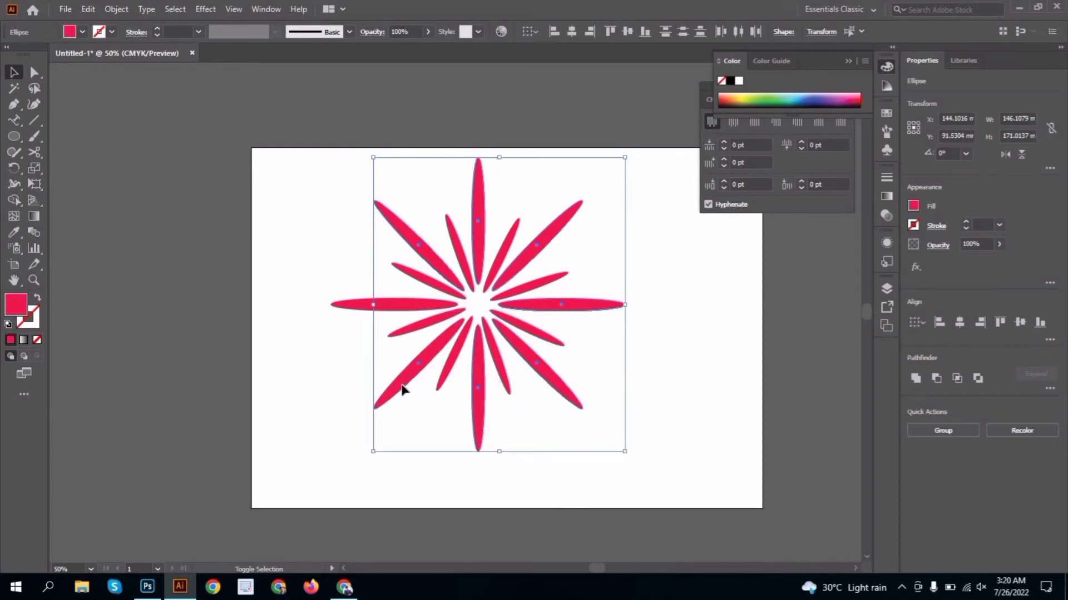
shift+click(392, 304)
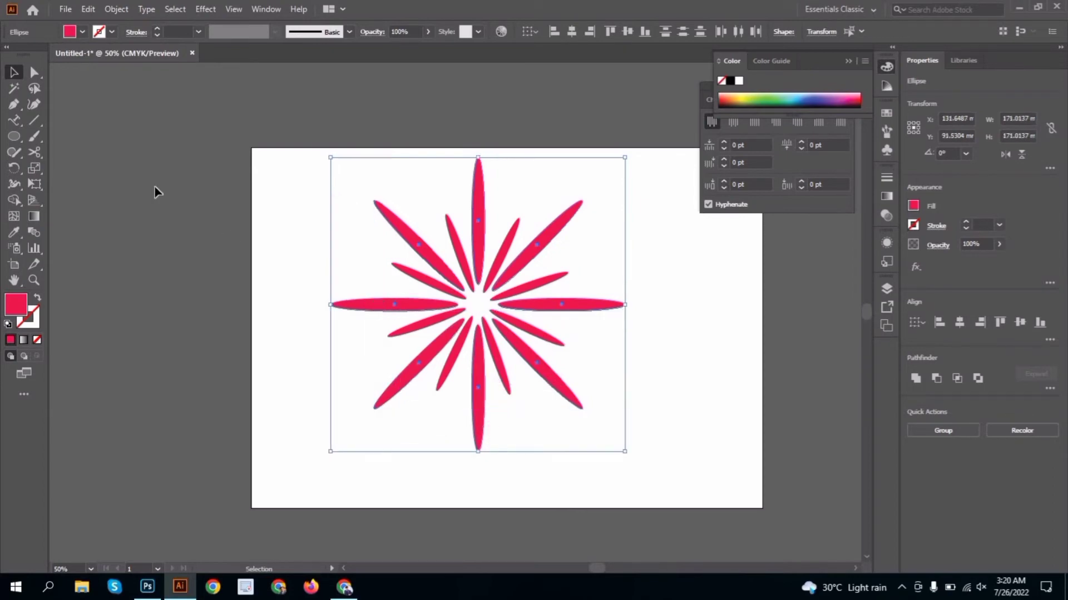
double_click(17, 310)
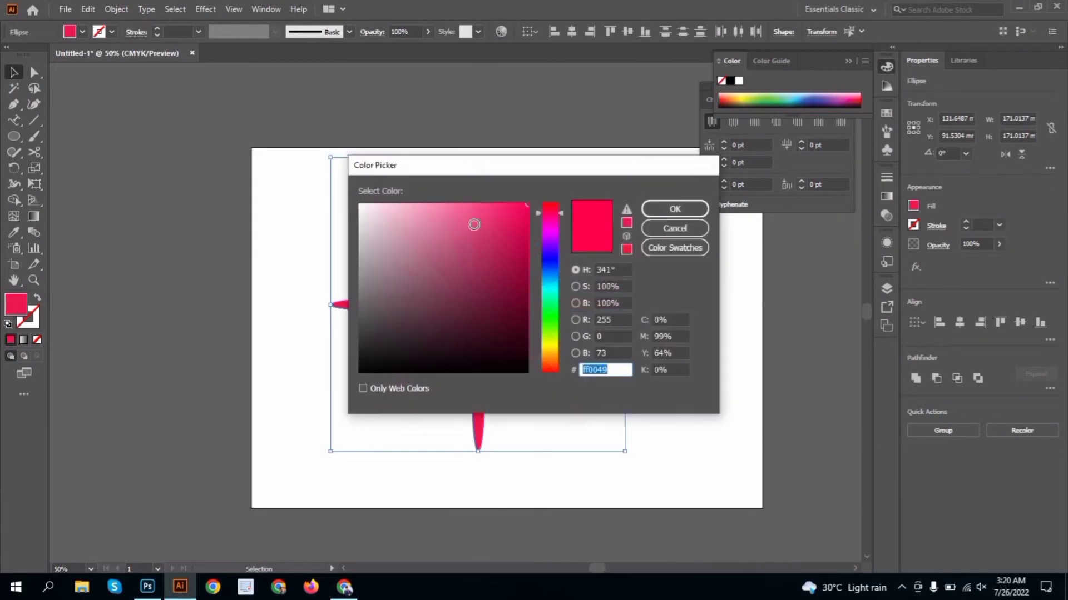
click(550, 205)
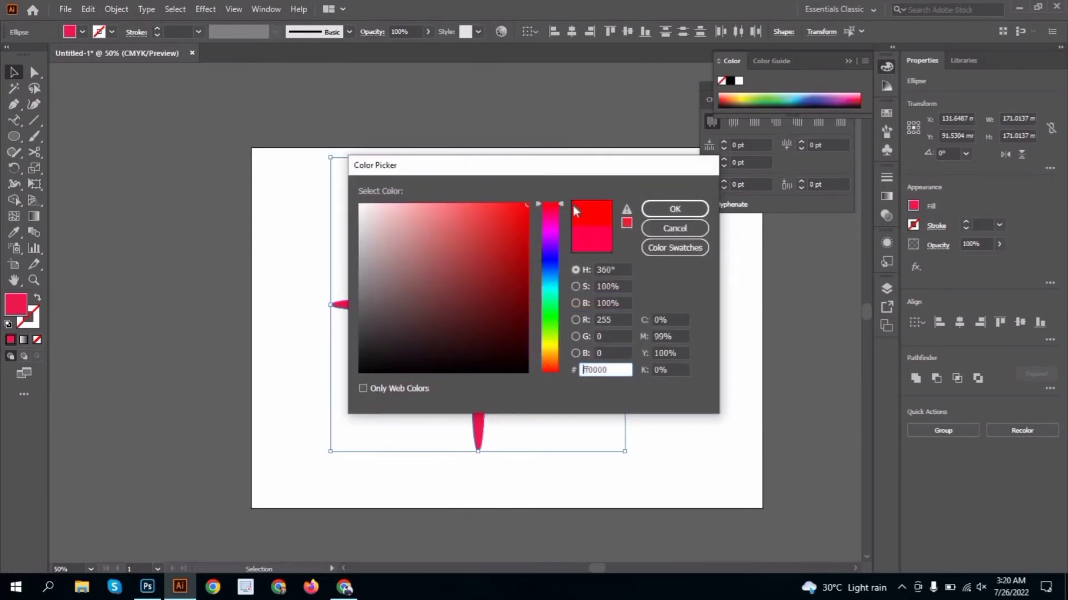
click(669, 209)
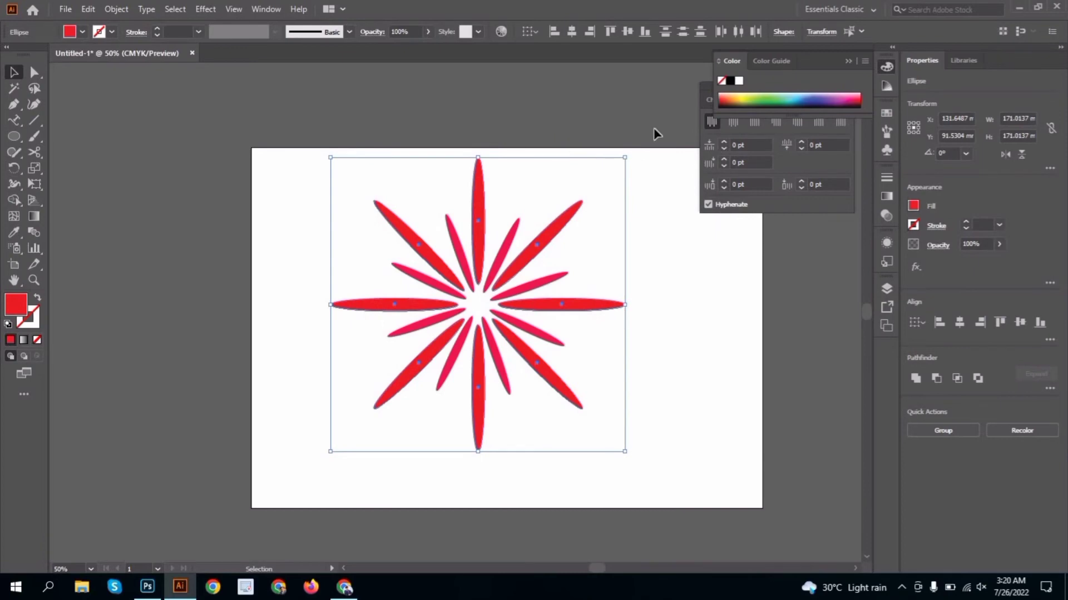
Recolour the eight long petals from the colour spectrum, trying dark blue before settling on light blue, and deselect them
click(813, 99)
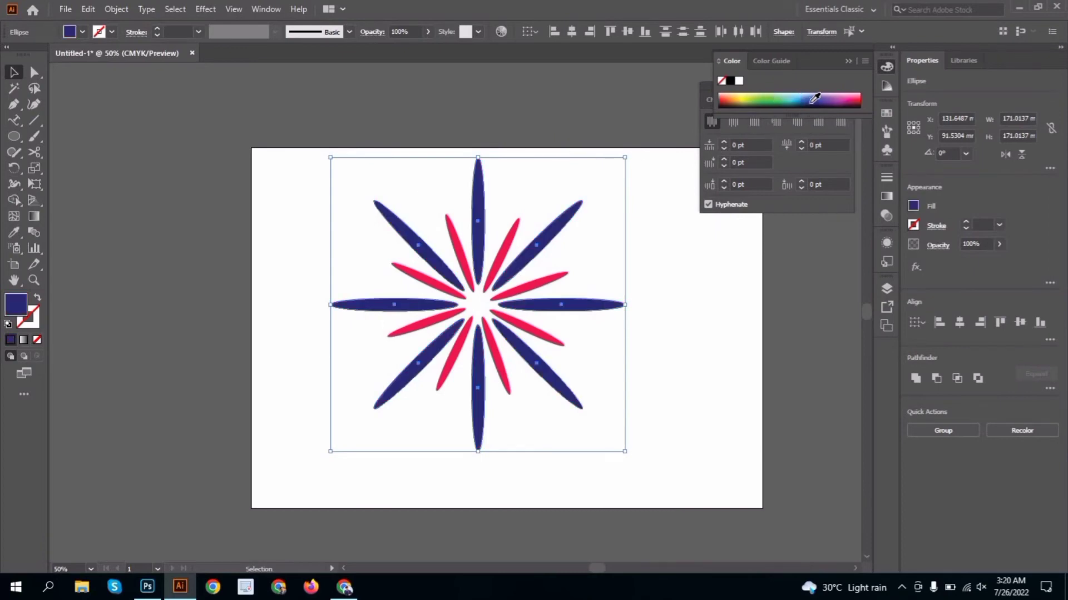
click(796, 99)
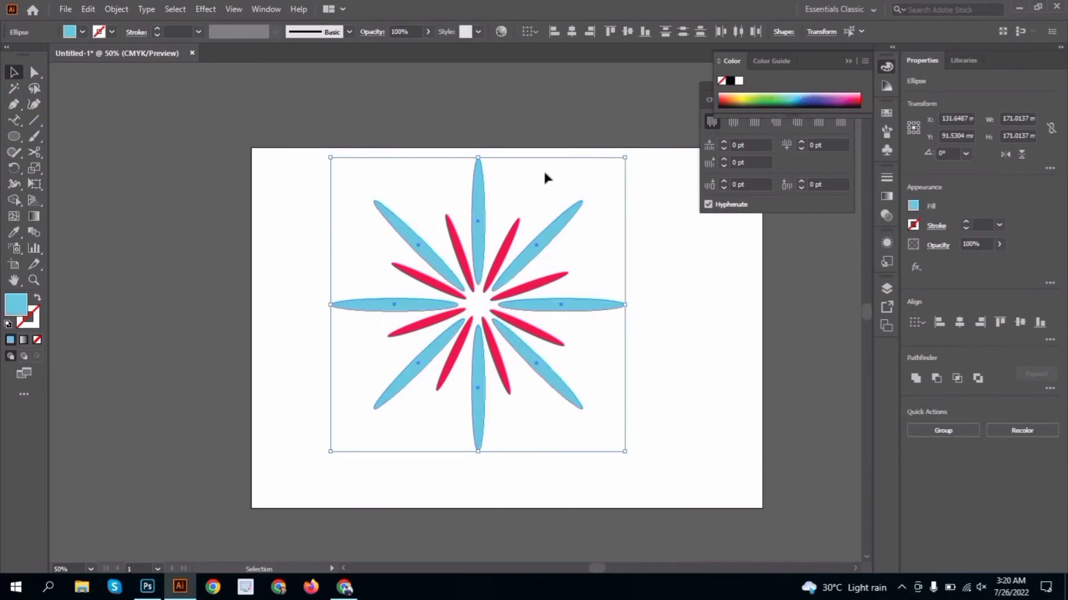
click(250, 288)
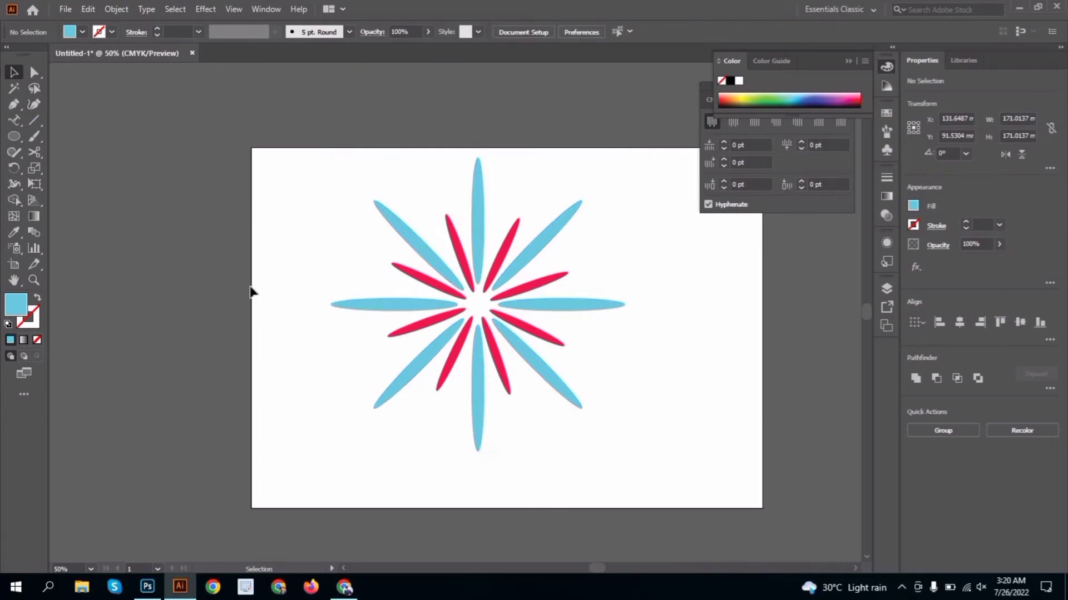
Select the whole flower, scale it down proportionally from its centre to about 125 mm across, and delete it
drag(299, 153, 662, 442)
key(ctrl+equal)
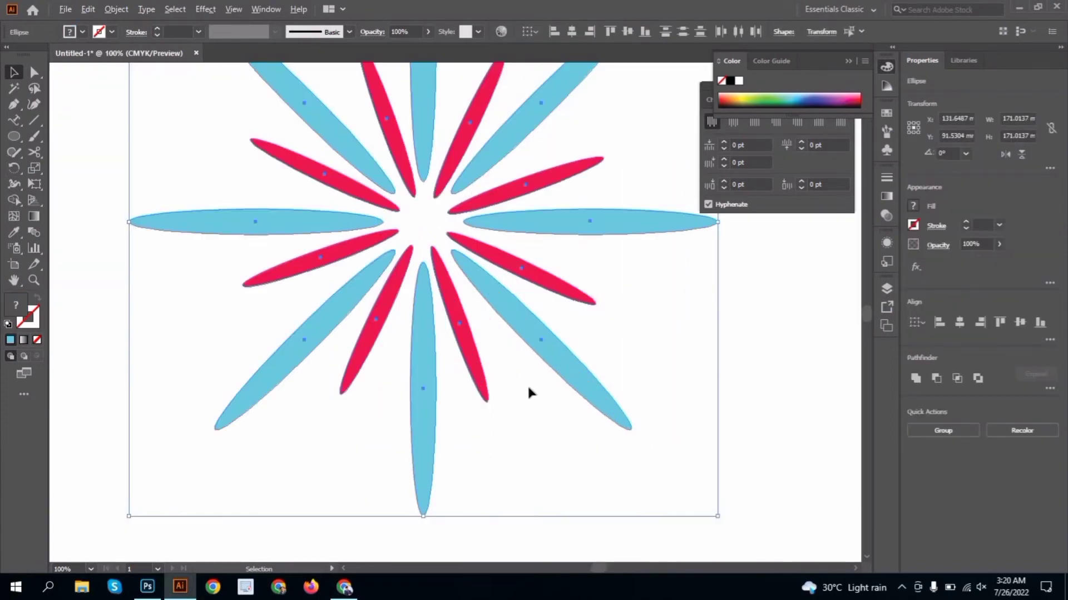
scroll(526, 388, down, 1)
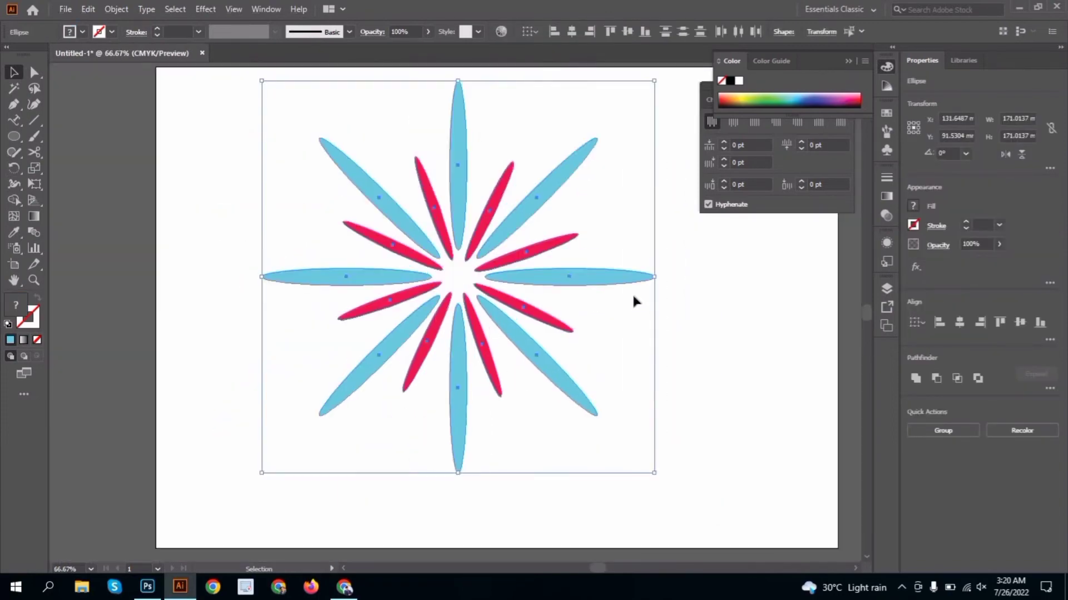
drag(649, 277, 601, 278)
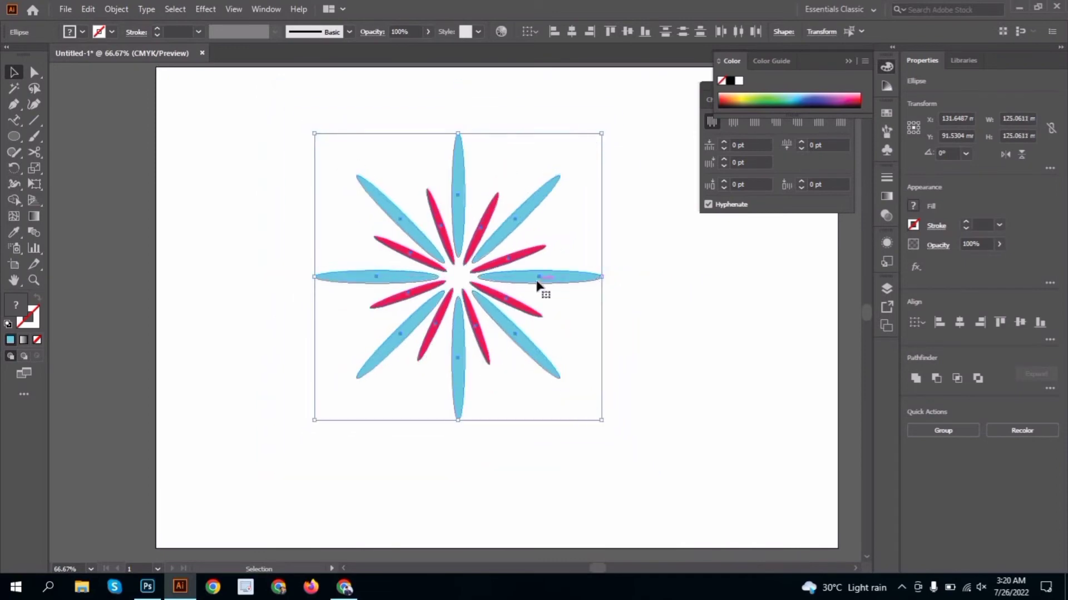
key(Delete)
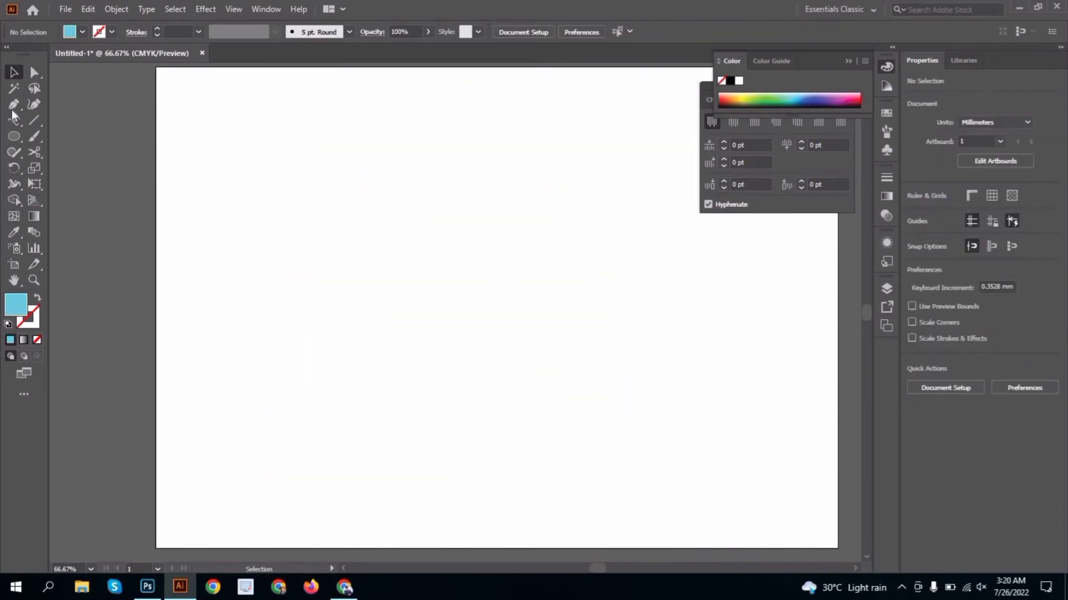
Draw a horizontal line about 35 mm long in the upper middle of the artboard and give it a black stroke
click(34, 120)
drag(369, 225, 450, 226)
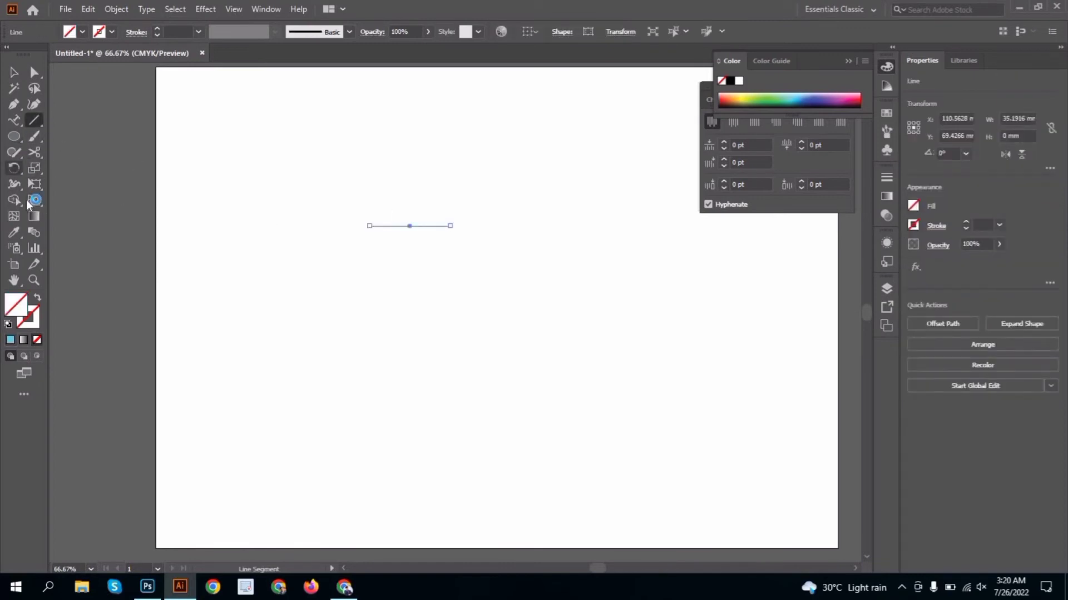
click(18, 166)
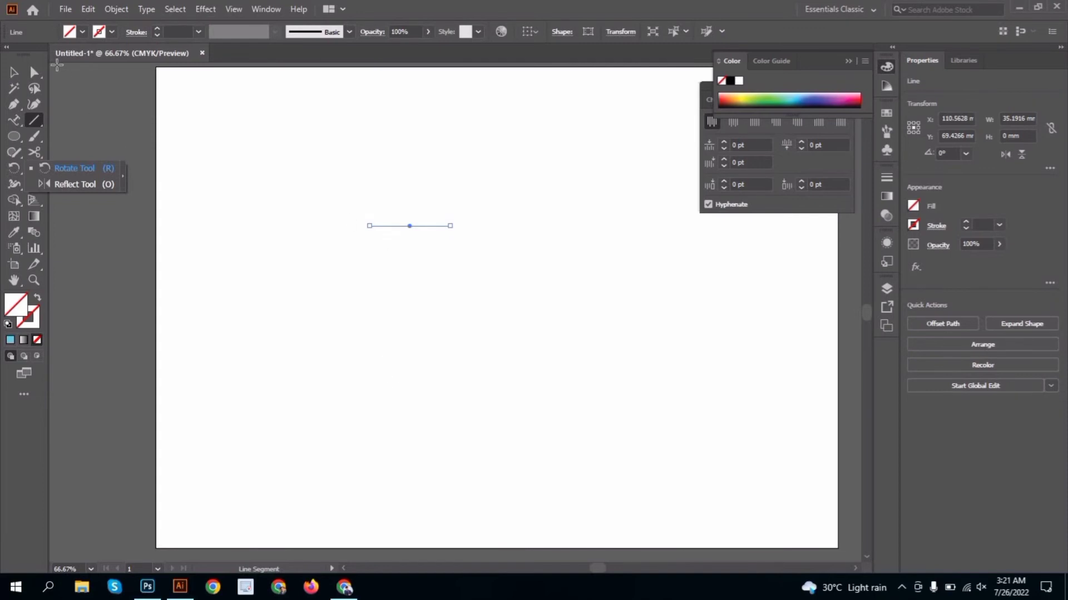
click(15, 72)
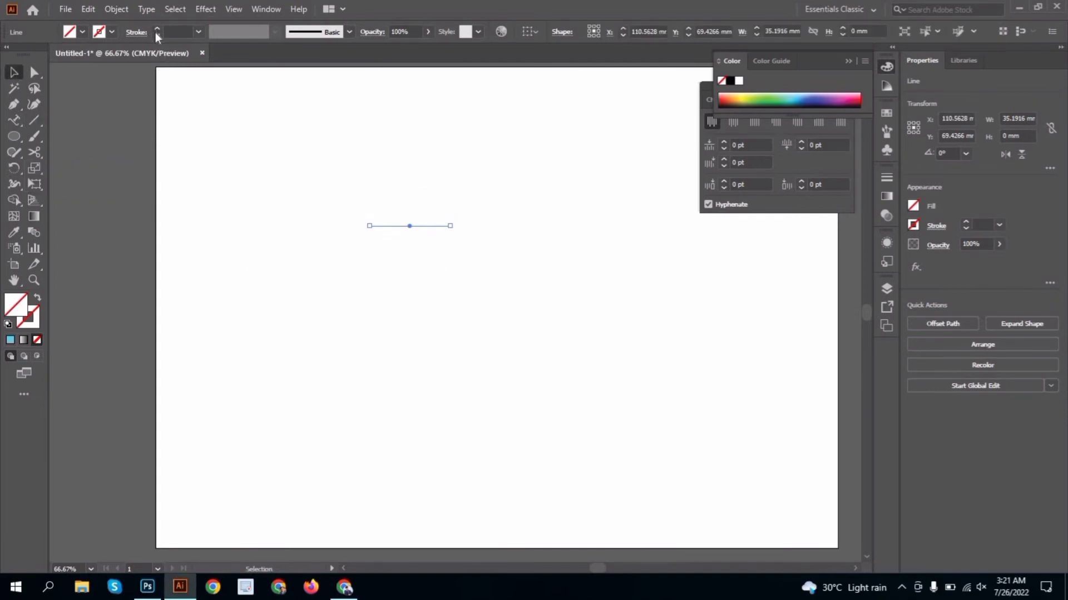
click(37, 324)
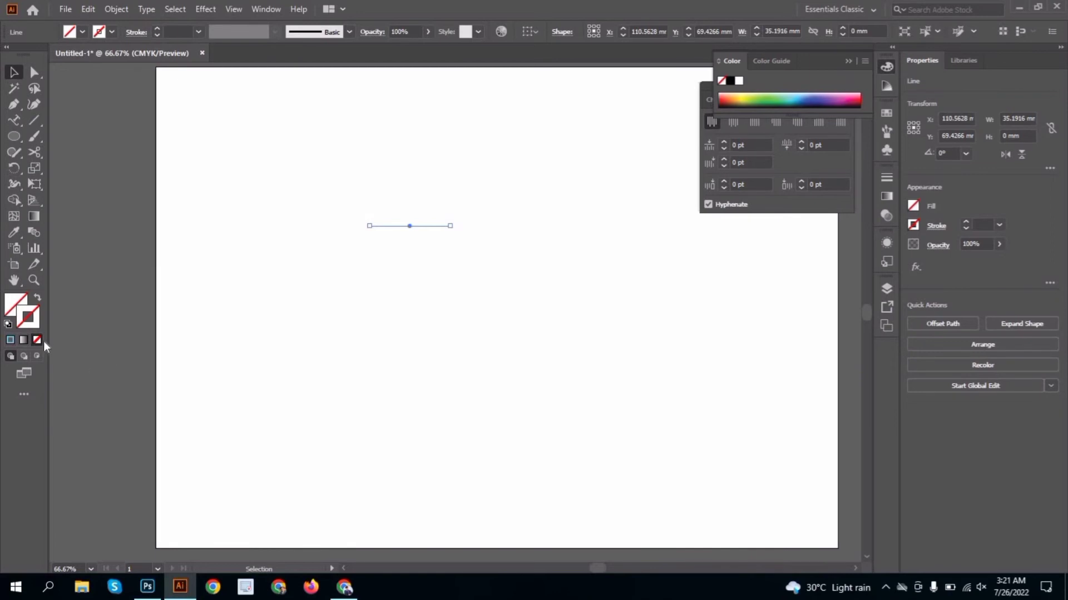
click(729, 82)
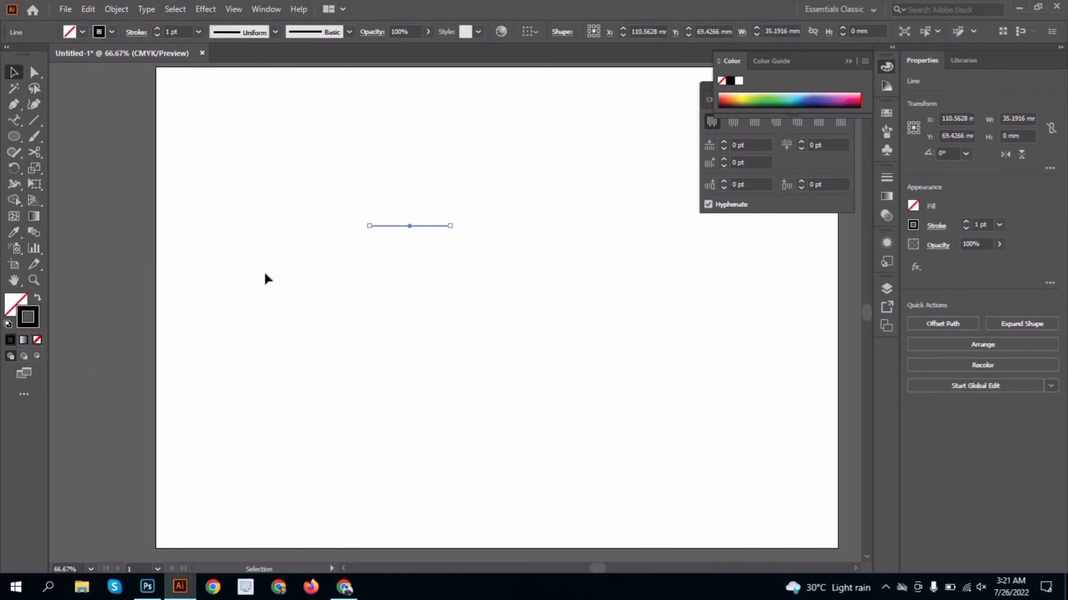
Set the line's stroke weight to 2 pt, apply the triangular tapered width profile, and deselect it
click(158, 28)
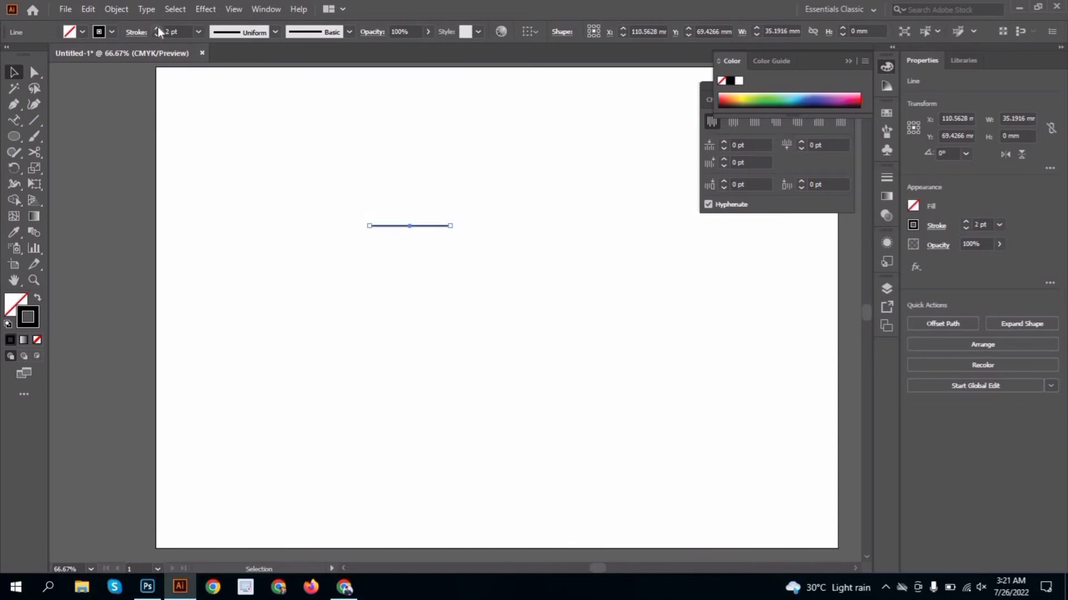
click(274, 35)
click(221, 133)
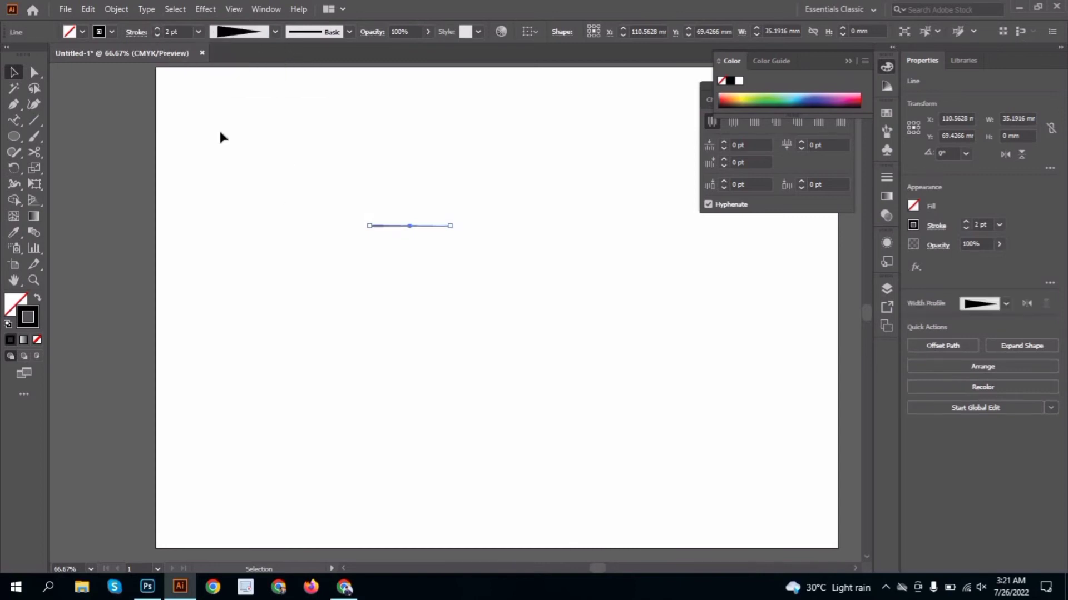
scroll(346, 304, up, 3)
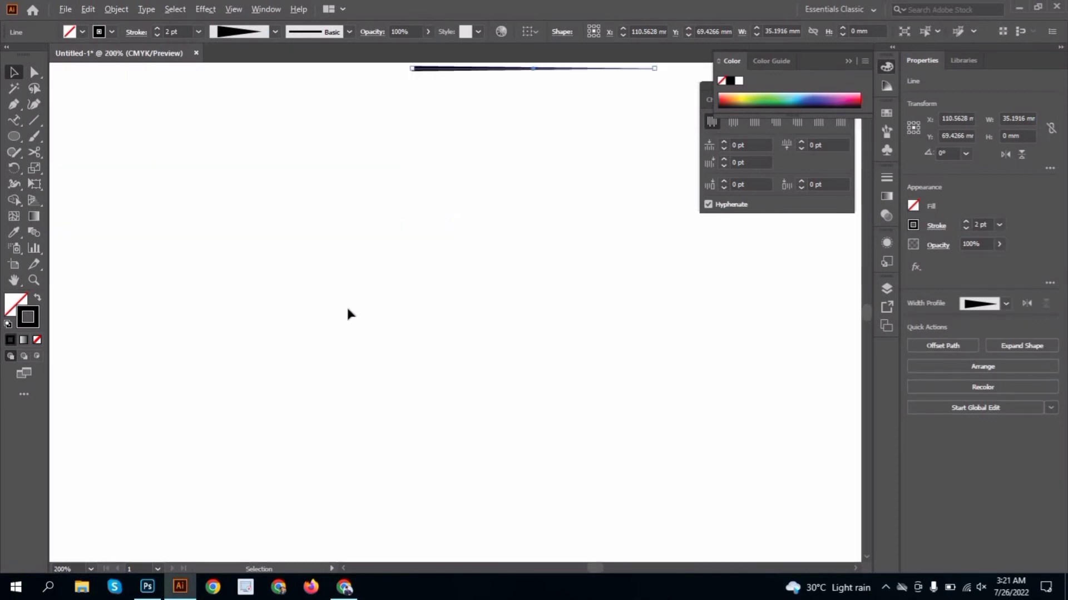
drag(411, 291, 336, 410)
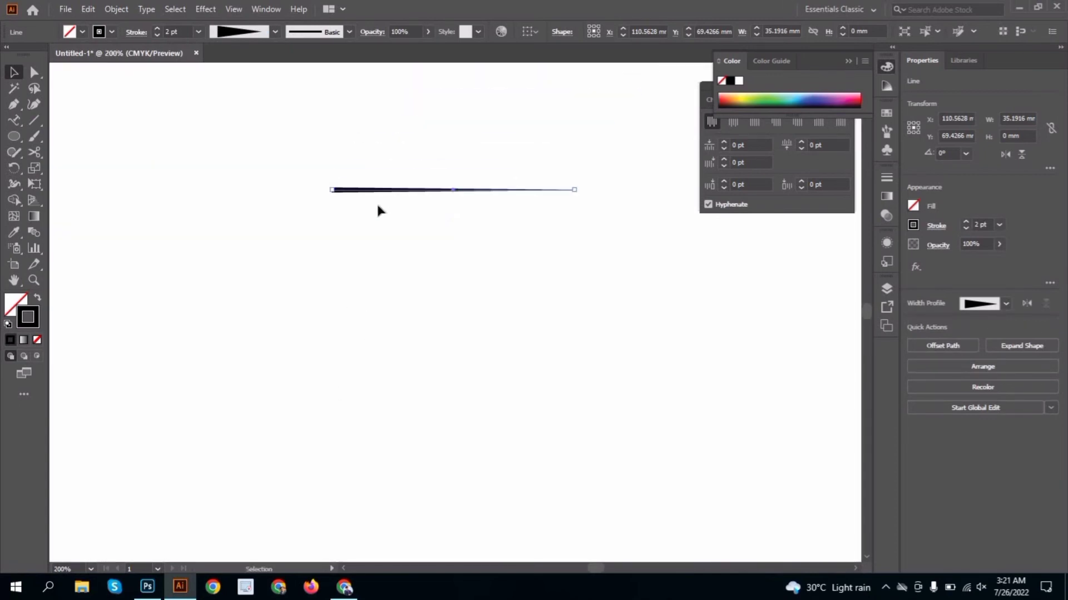
key(ctrl+t)
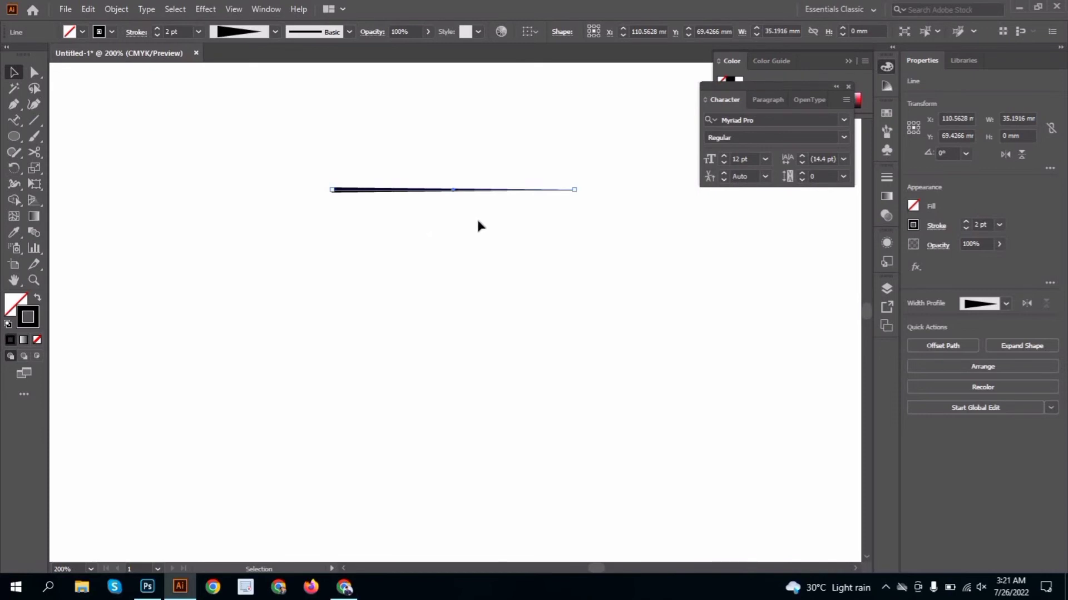
click(484, 232)
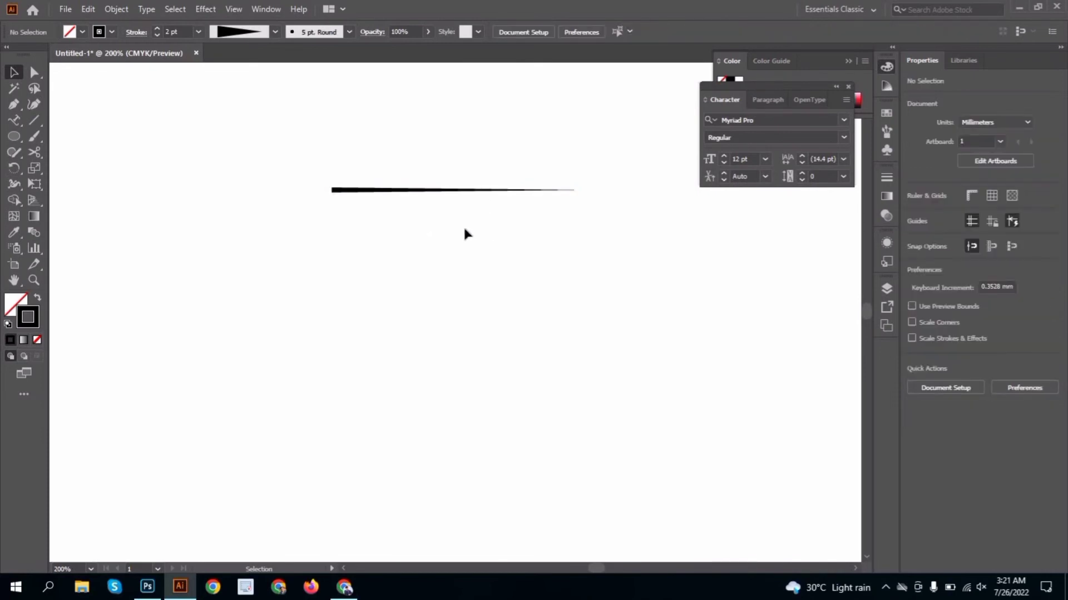
Select the tapered line, increase its stroke weight to 8 pt, and deselect it
drag(457, 269, 417, 171)
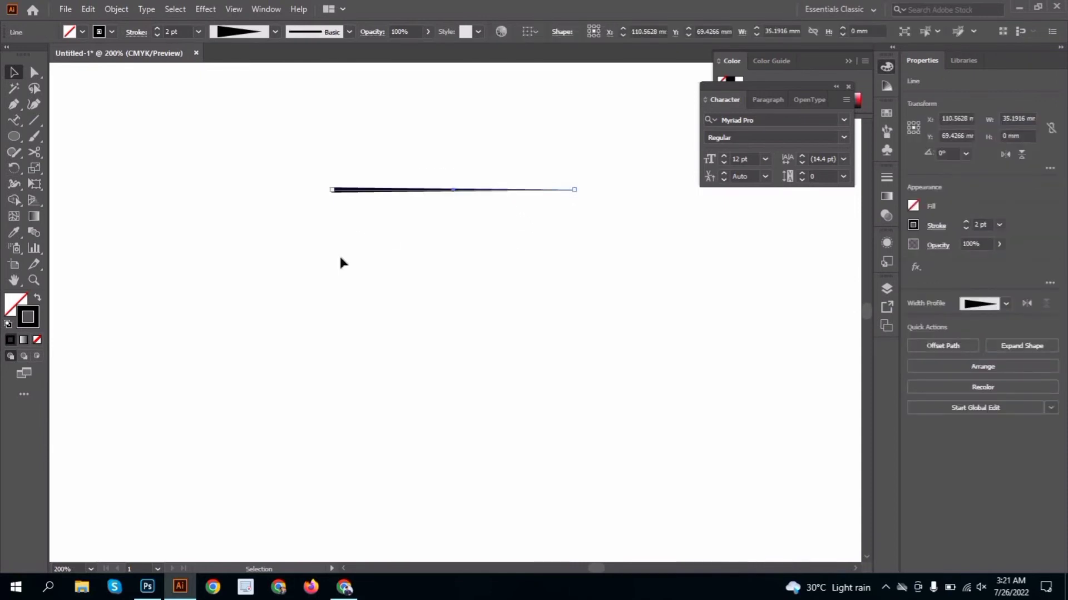
scroll(335, 402, down, 2)
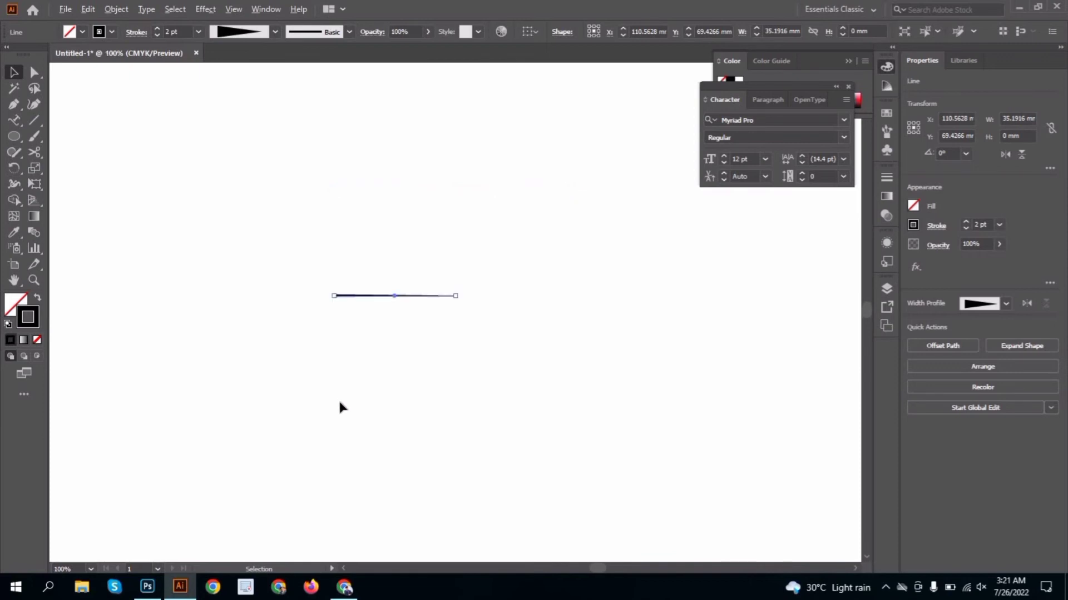
click(158, 28)
click(158, 28)
click(157, 27)
click(158, 28)
click(158, 28)
click(158, 28)
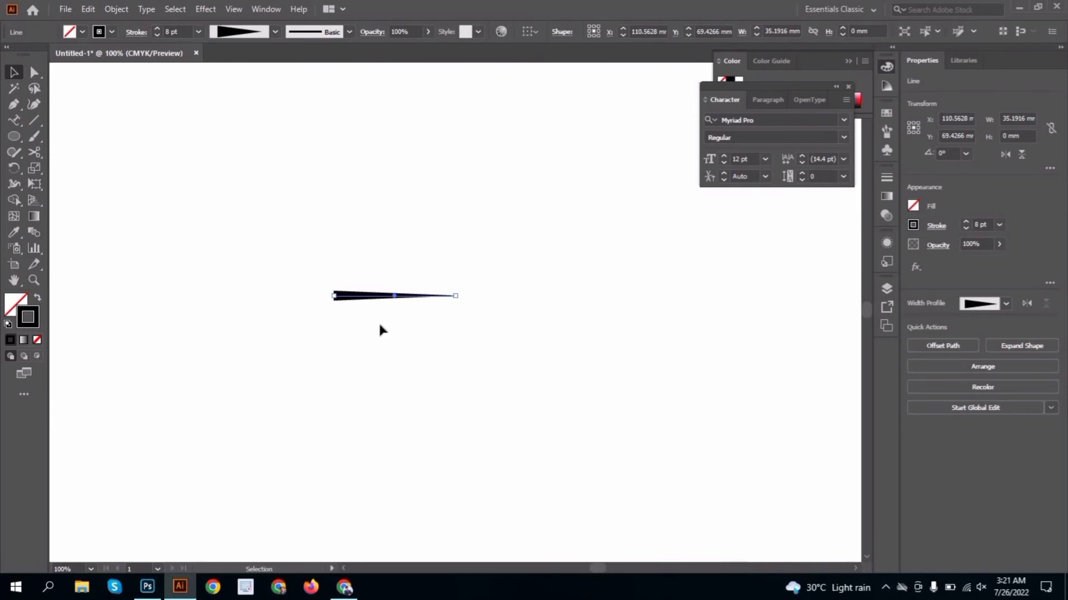
click(359, 314)
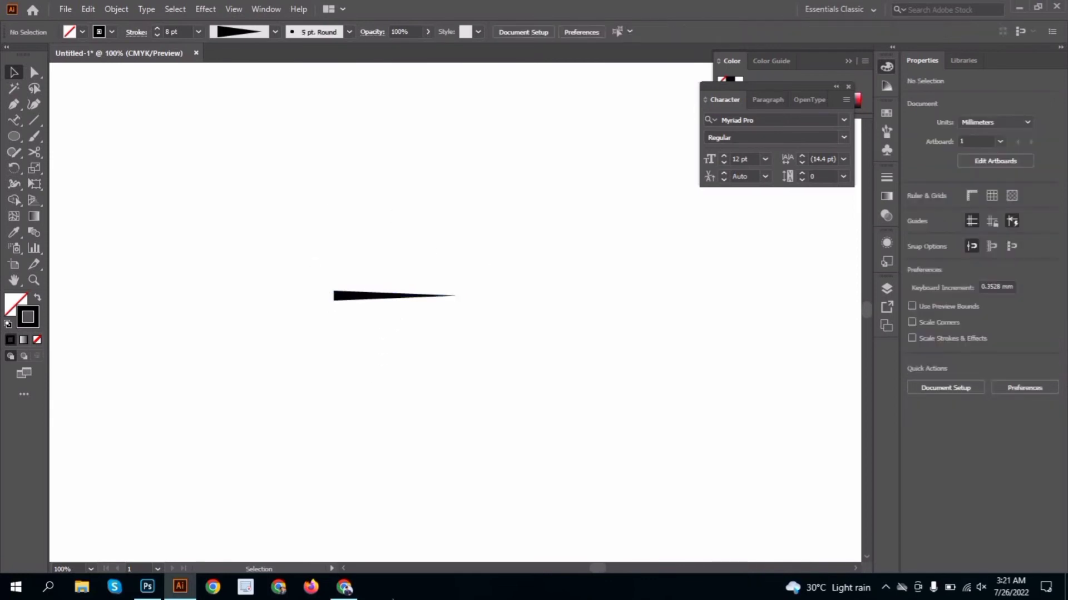
Select the tapered line and rotate it 180° so that its thick end faces right
click(349, 298)
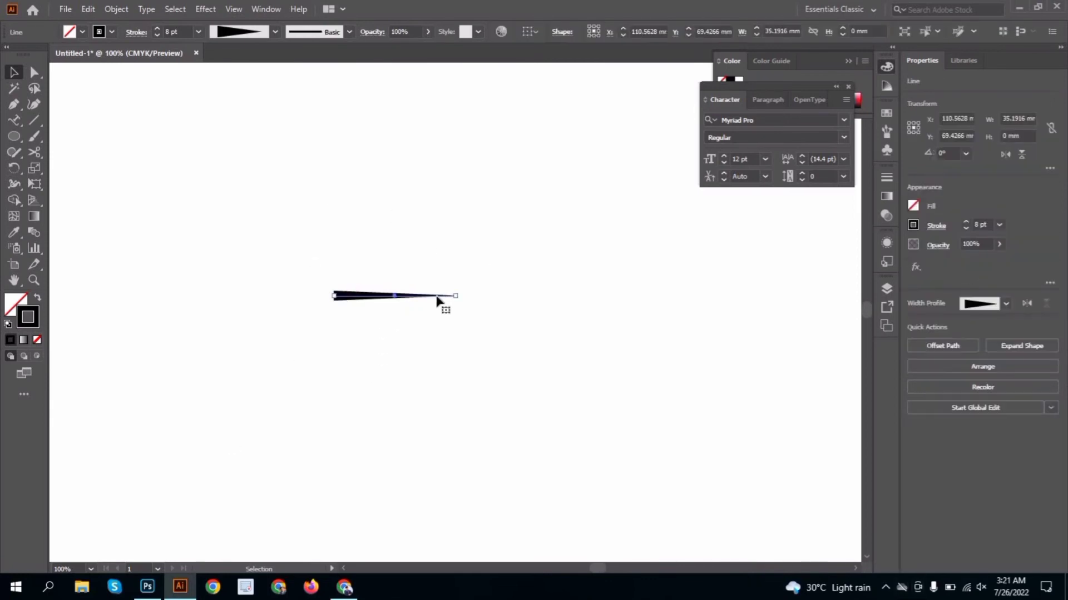
drag(459, 297, 431, 304)
drag(326, 301, 449, 295)
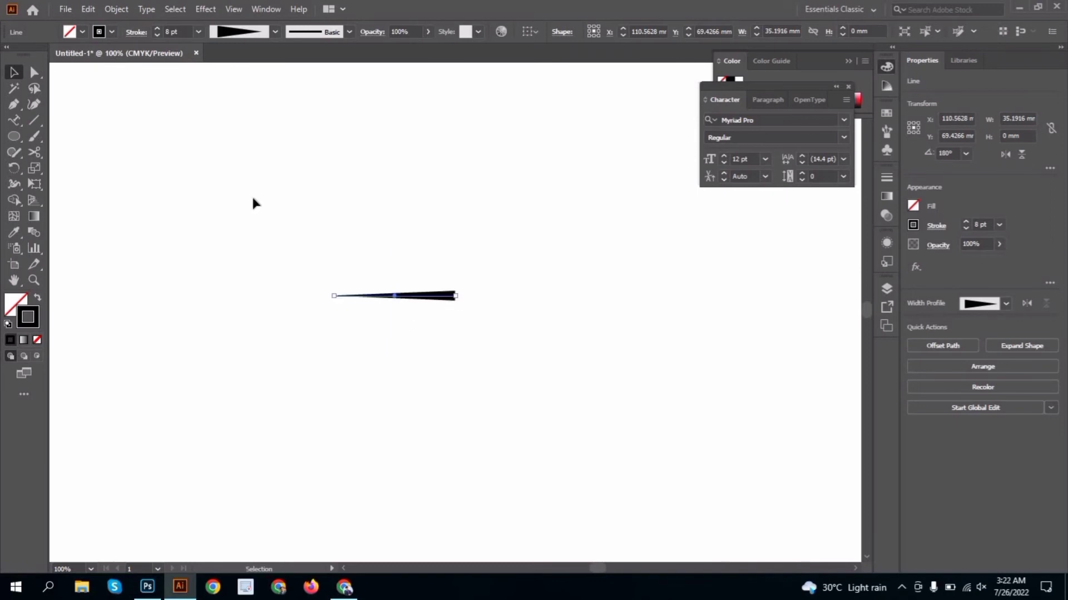
Flip the tapered line's width profile back and forth along its length in the stroke settings
click(138, 32)
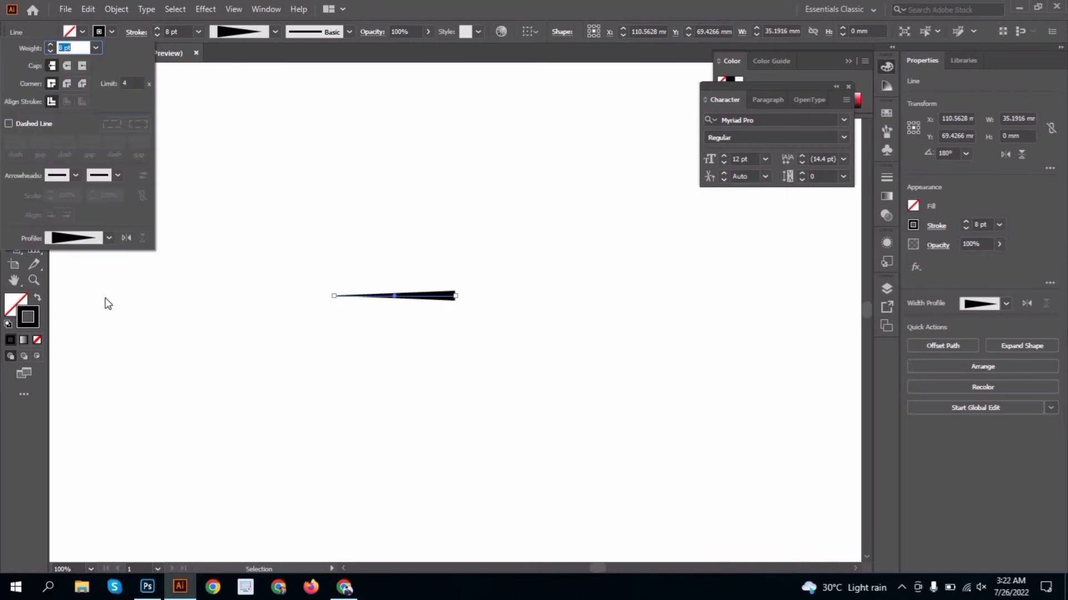
click(126, 238)
click(126, 238)
click(126, 238)
click(126, 238)
click(354, 187)
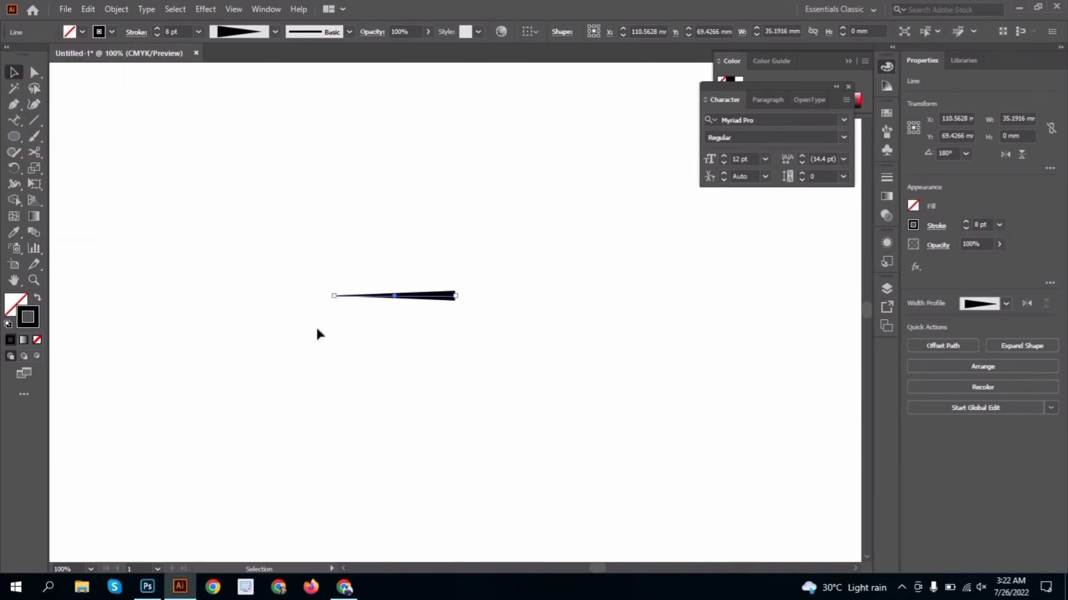
Draw a circle about 31 mm in diameter and place it above and to the left of the tapered line
drag(313, 259, 527, 403)
click(14, 136)
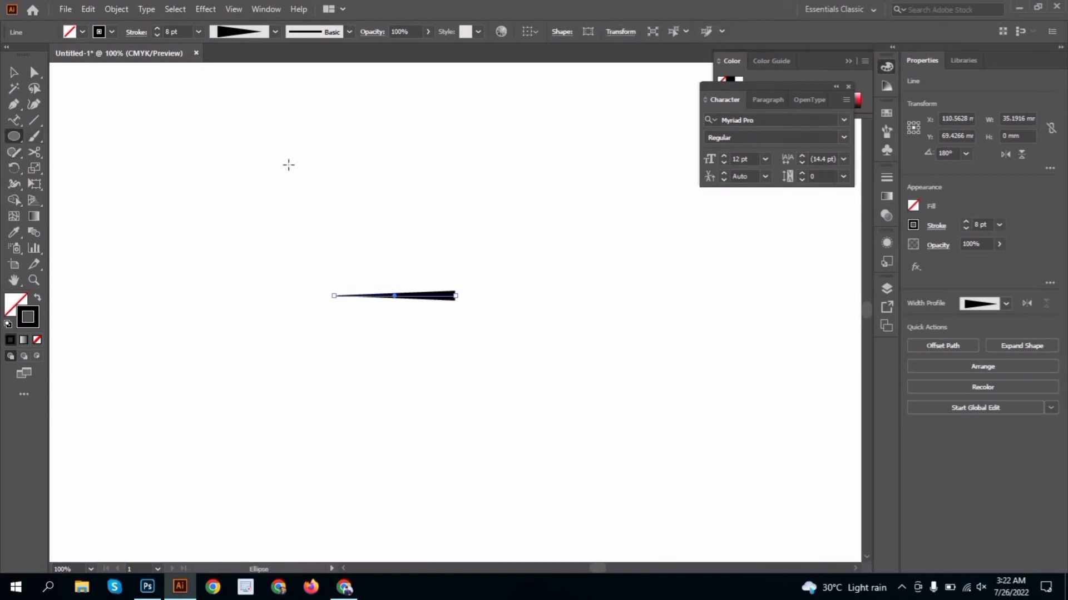
drag(288, 162, 395, 269)
drag(341, 219, 274, 187)
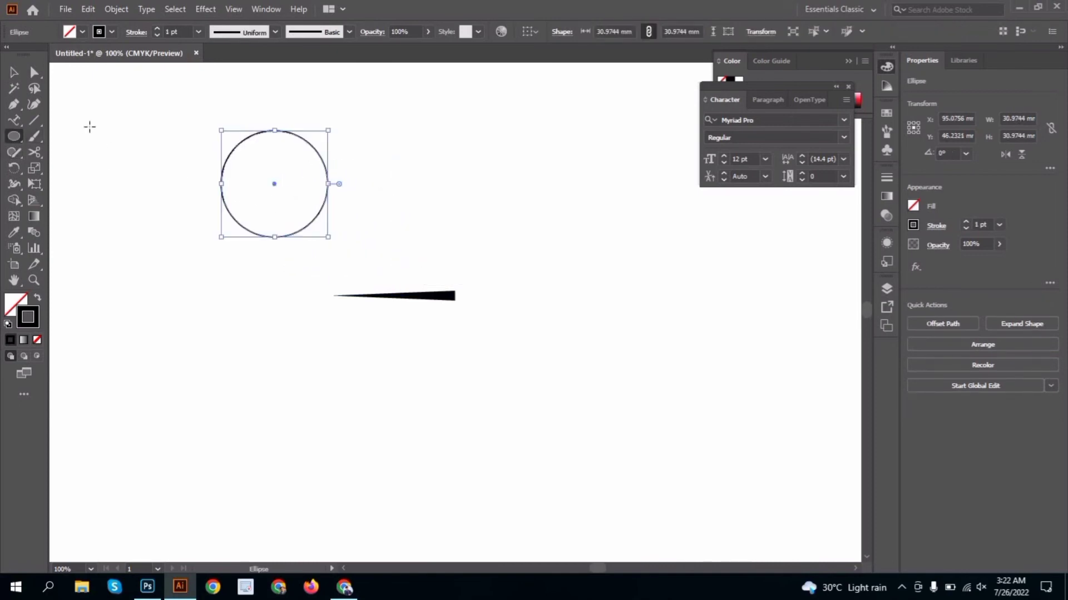
Delete the circle's left anchor point to leave an open right-hand semicircle
click(34, 72)
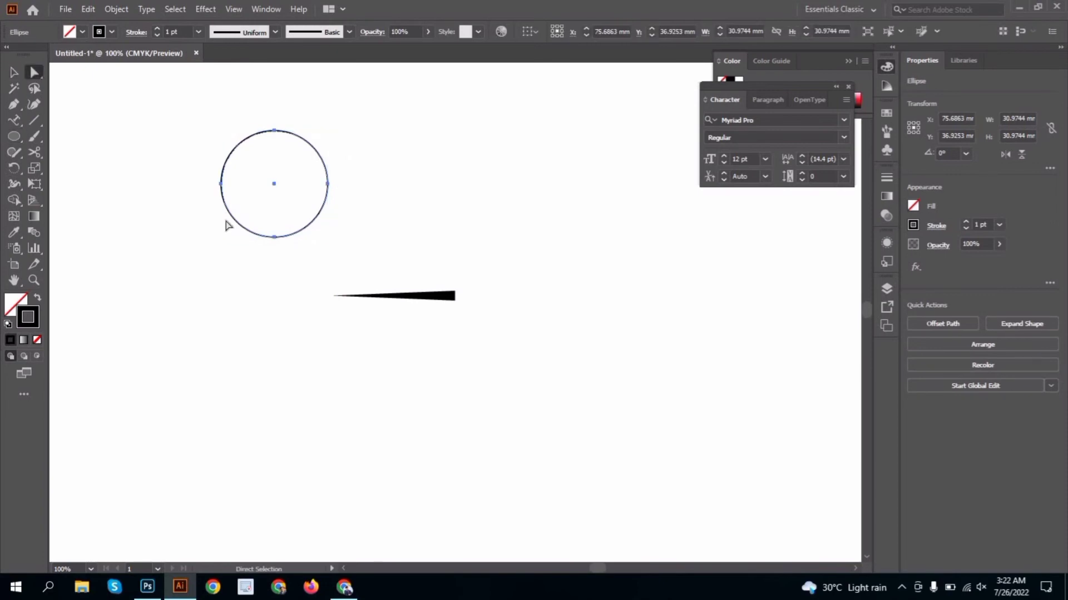
click(220, 185)
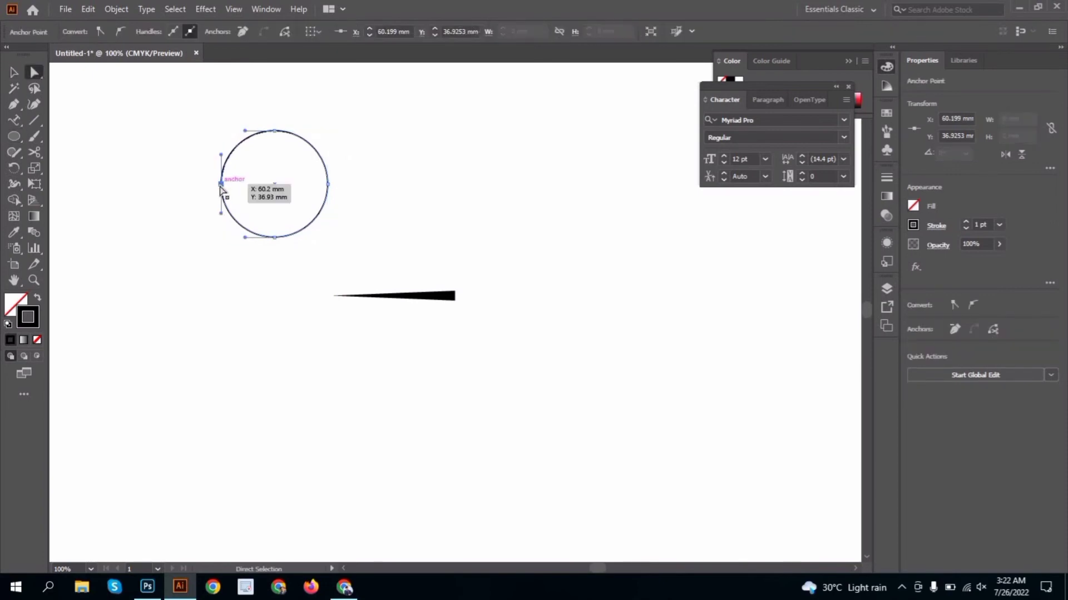
key(Delete)
key(v)
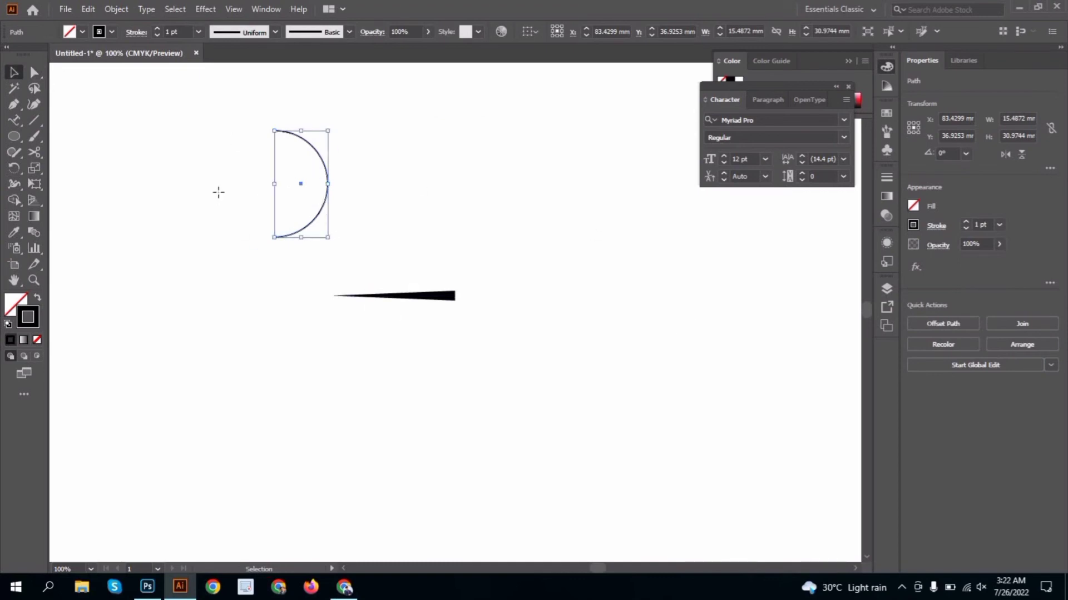
Reflect the semicircle freehand about its centre, first to face left, finishing as an upward arch at 90°
key(o)
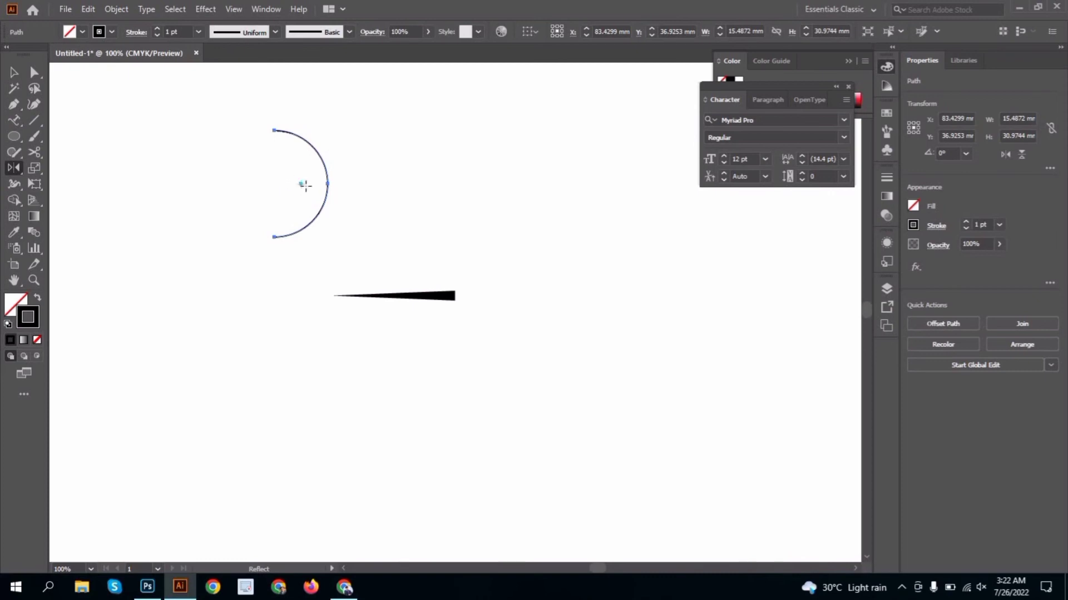
drag(336, 183, 340, 171)
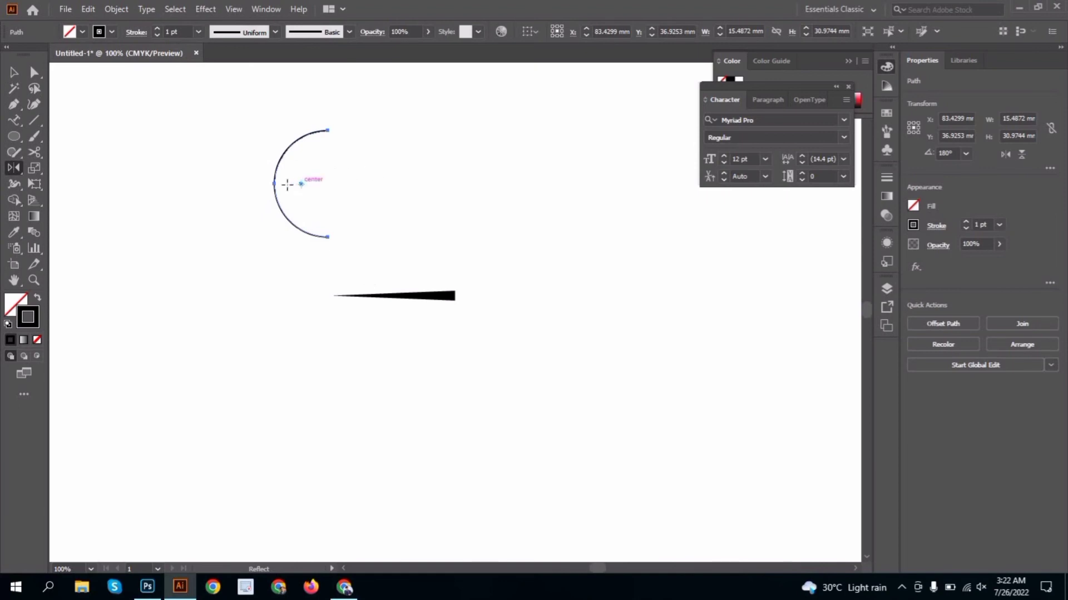
drag(245, 161, 371, 248)
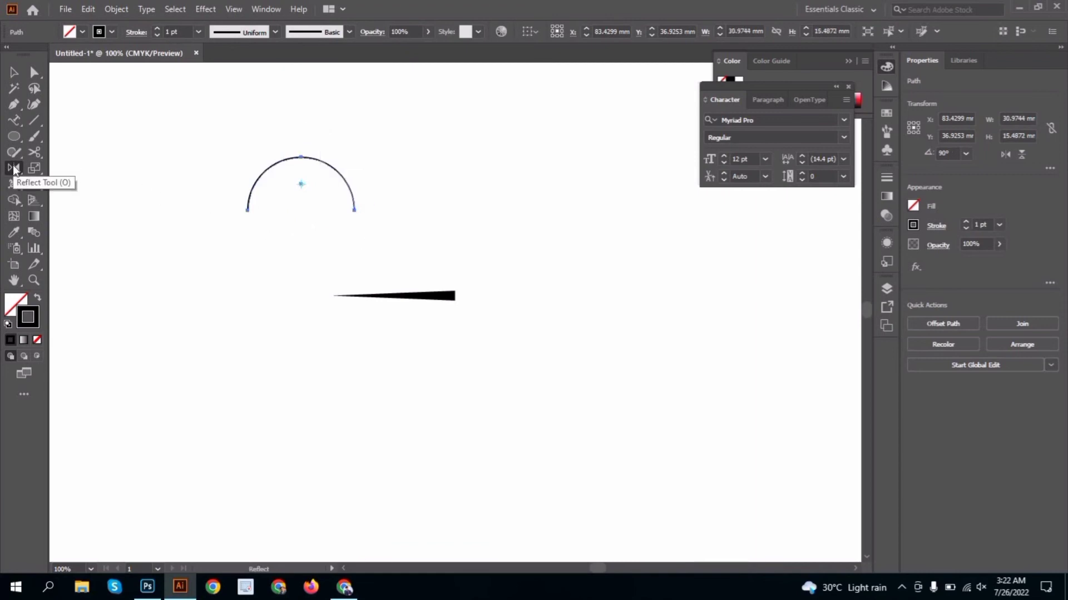
click(14, 169)
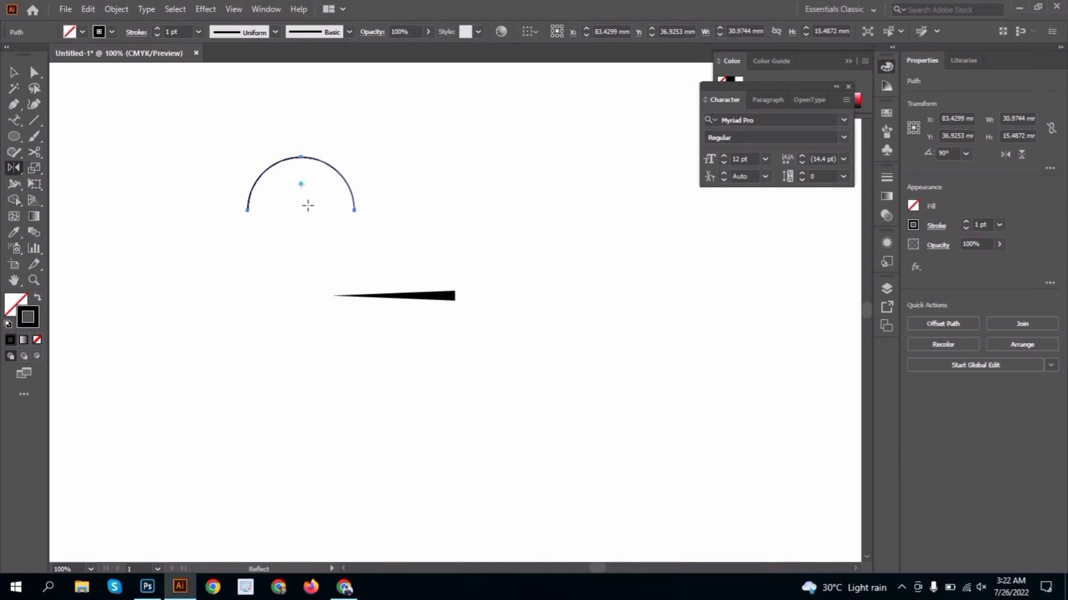
Reflect a copy of the arch across the horizontal axis with preview enabled, and select both overlapping arches
key(v)
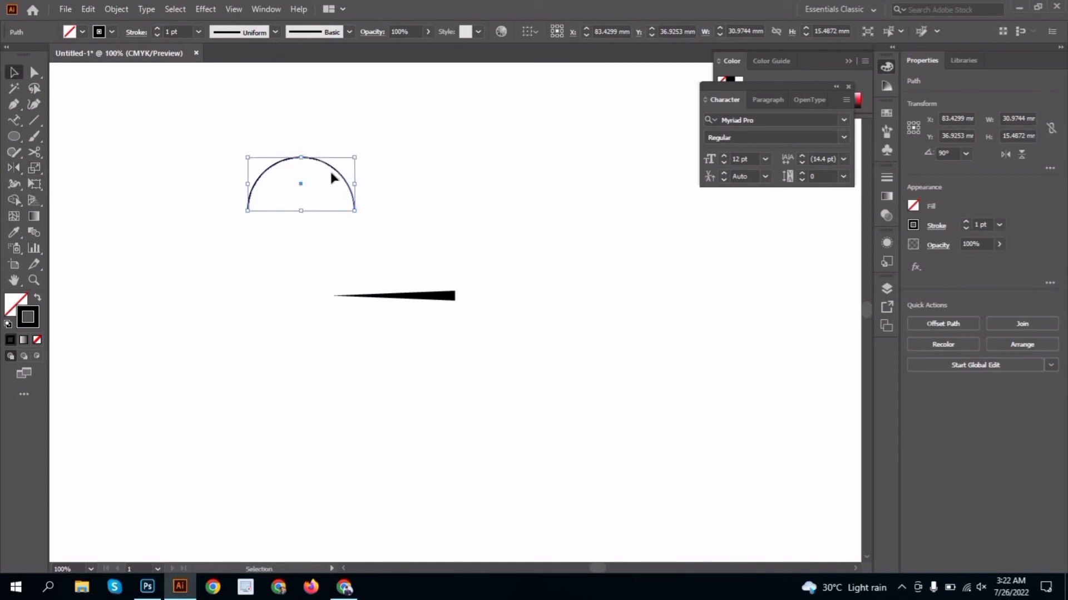
right_click(330, 176)
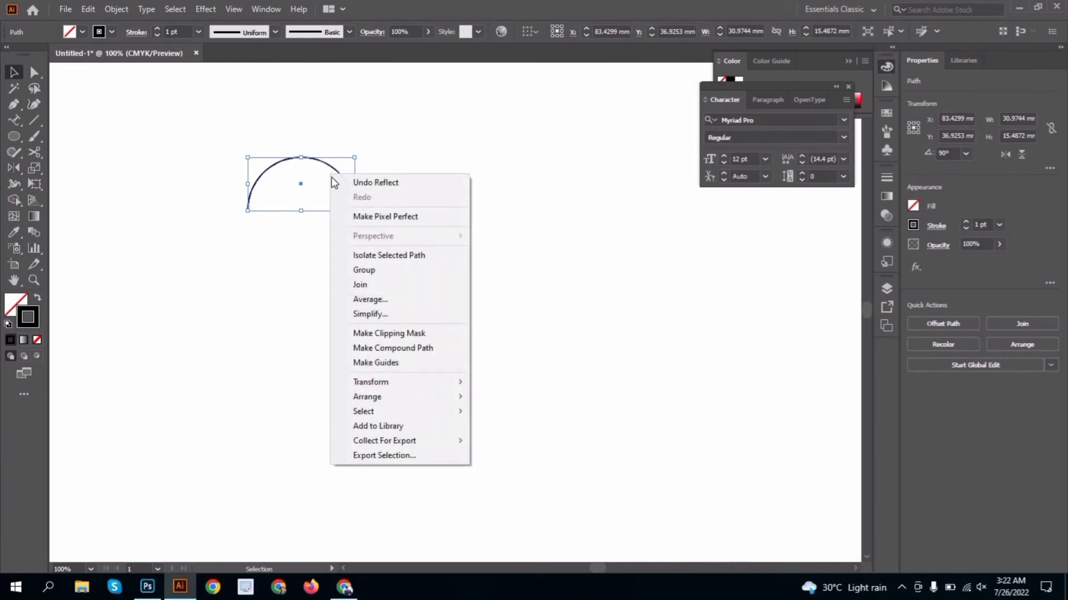
mouse_move(355, 378)
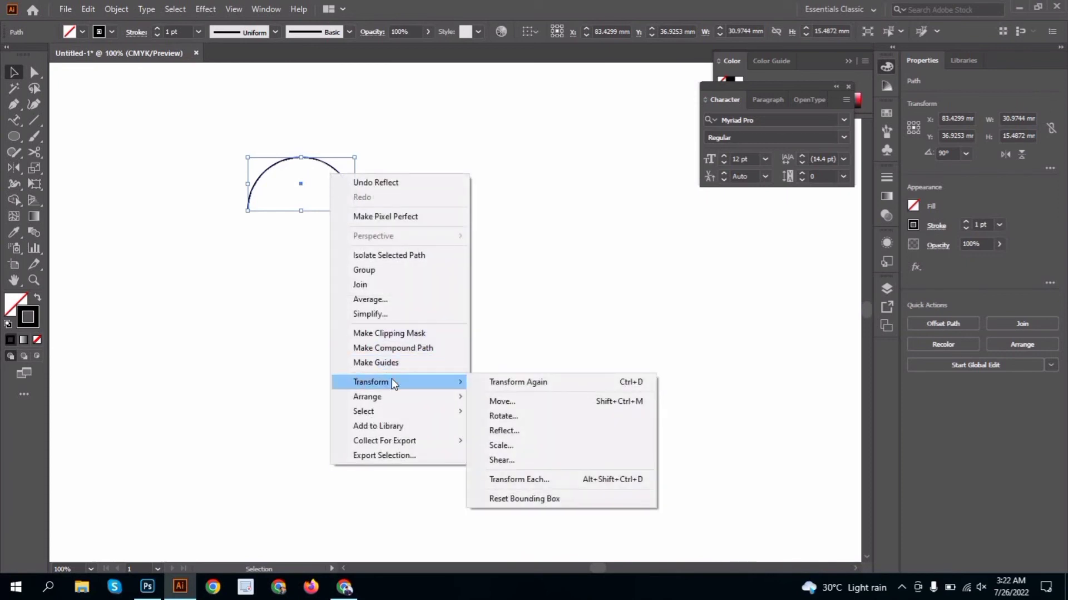
click(509, 431)
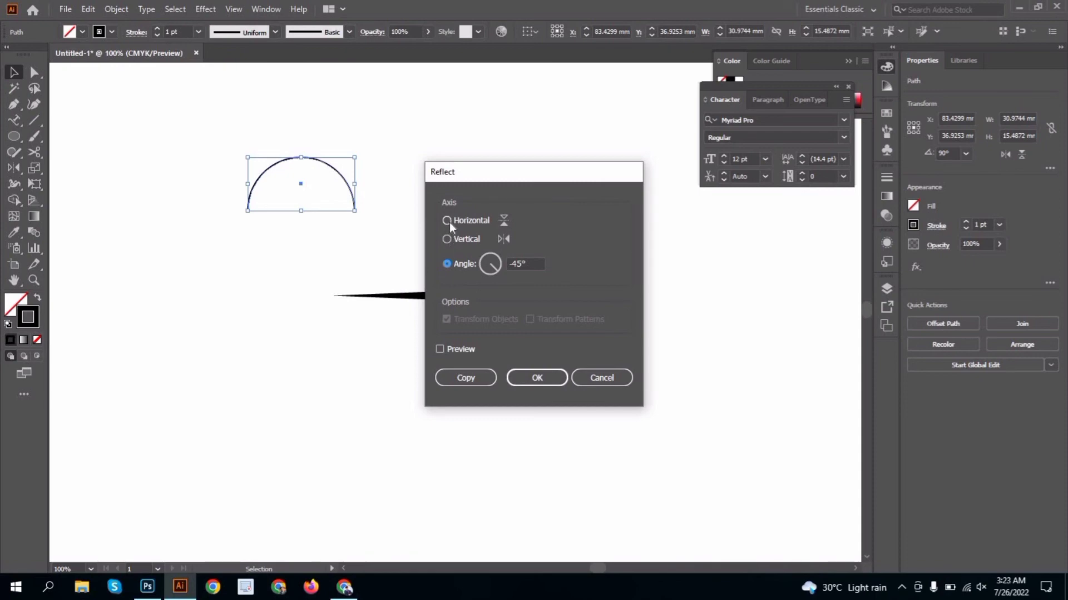
click(447, 221)
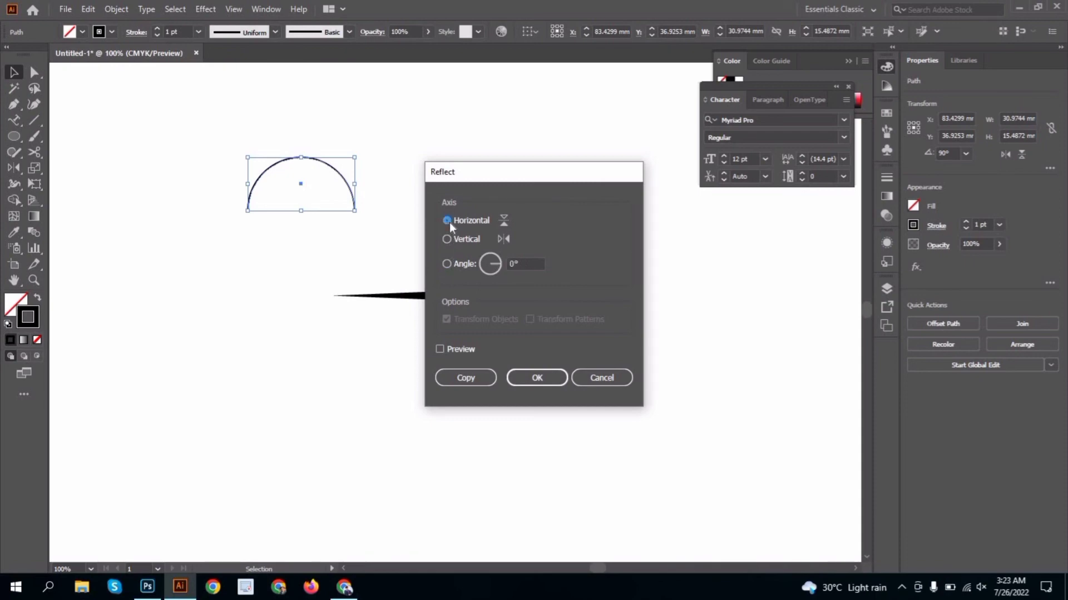
click(440, 349)
click(465, 378)
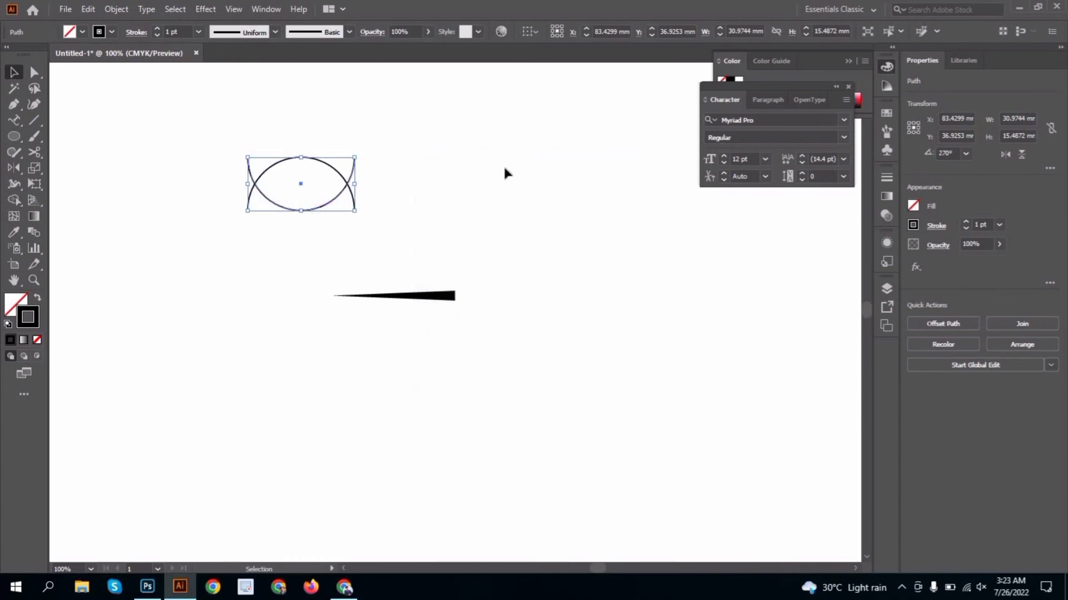
click(481, 170)
drag(198, 127, 412, 244)
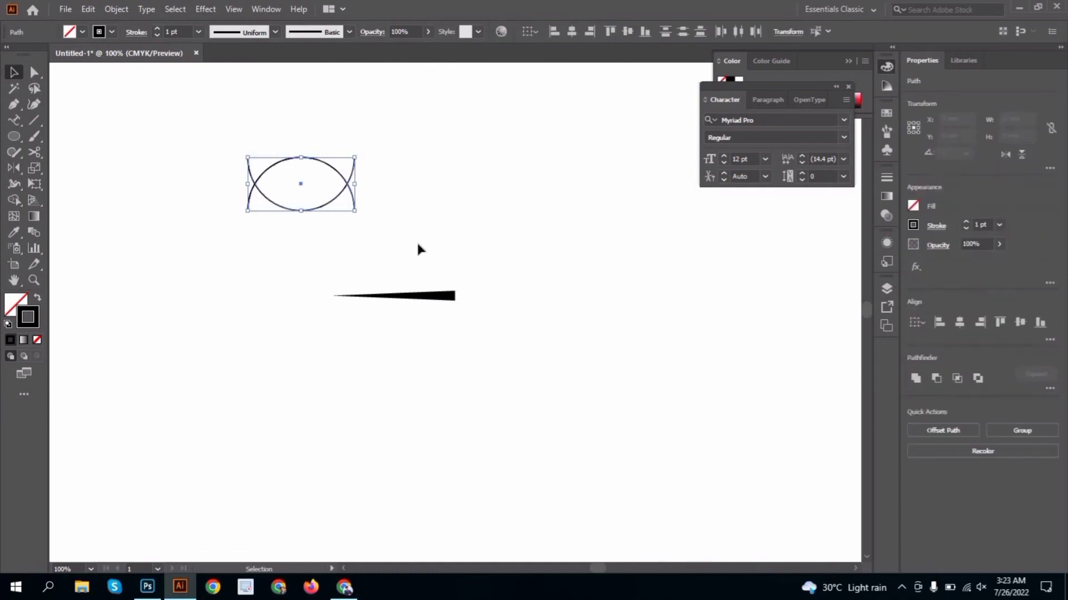
Draw a rounded square about 36 mm wide and swap its fill and stroke to make it solid black
click(14, 136)
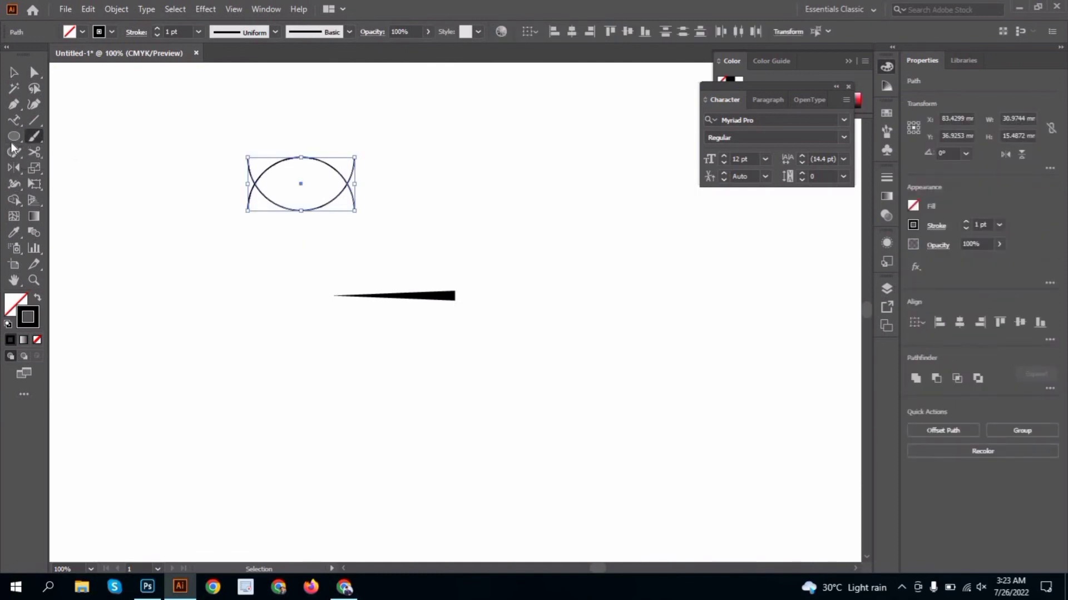
drag(298, 165, 423, 248)
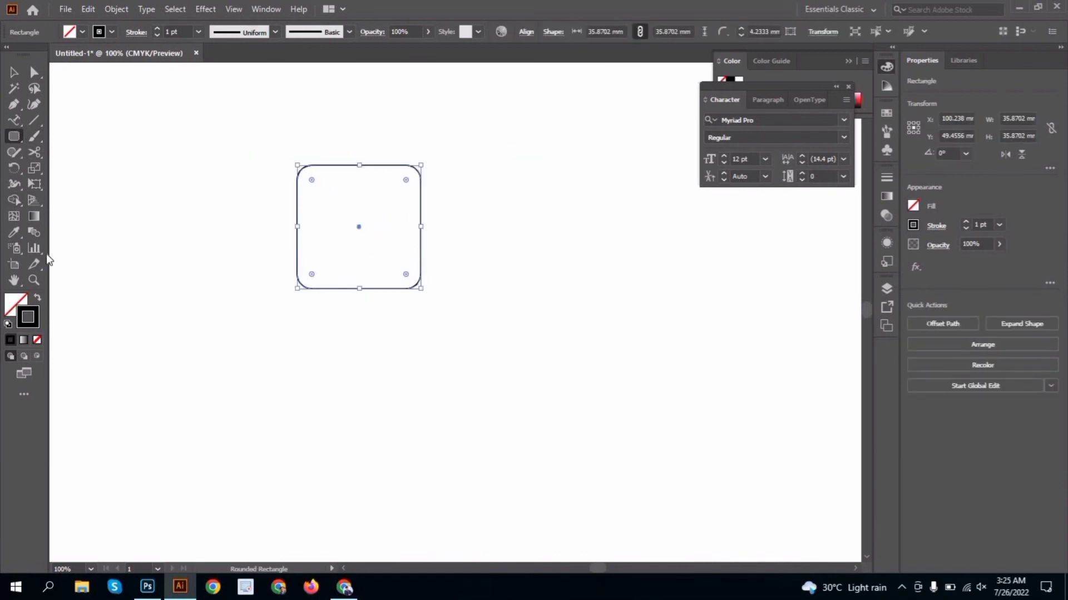
click(36, 299)
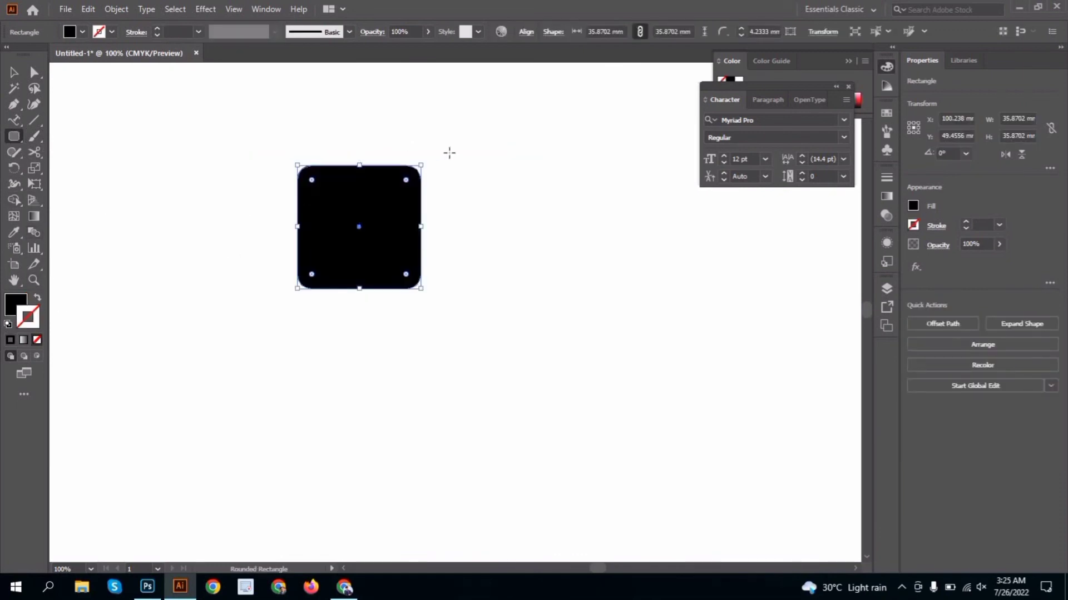
Rotate the rounded square to a diamond at 225° and delete the two anchor points of its right corner
key(v)
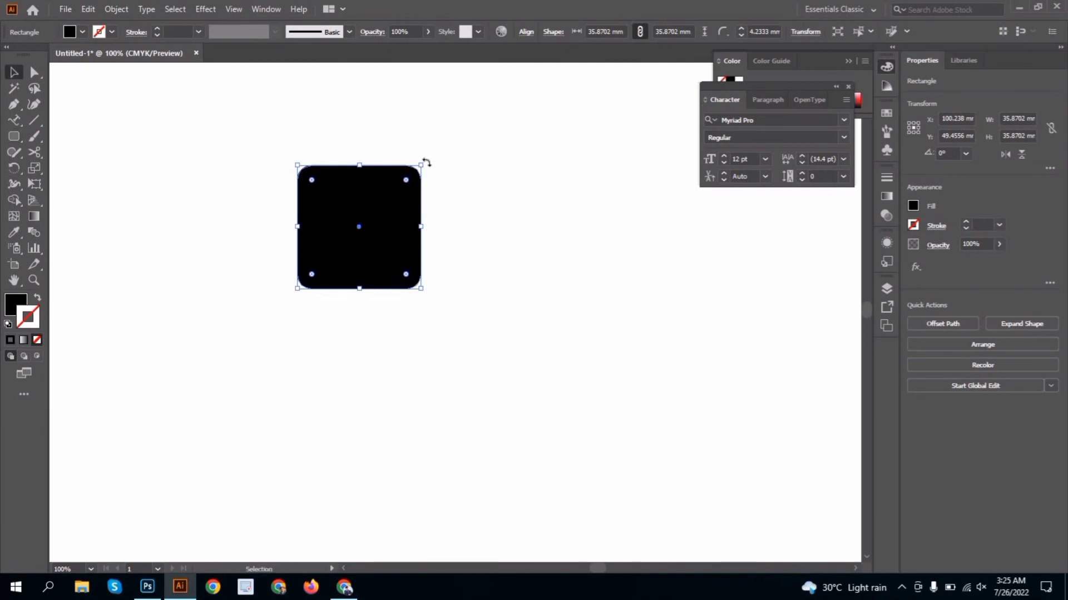
drag(426, 161, 385, 276)
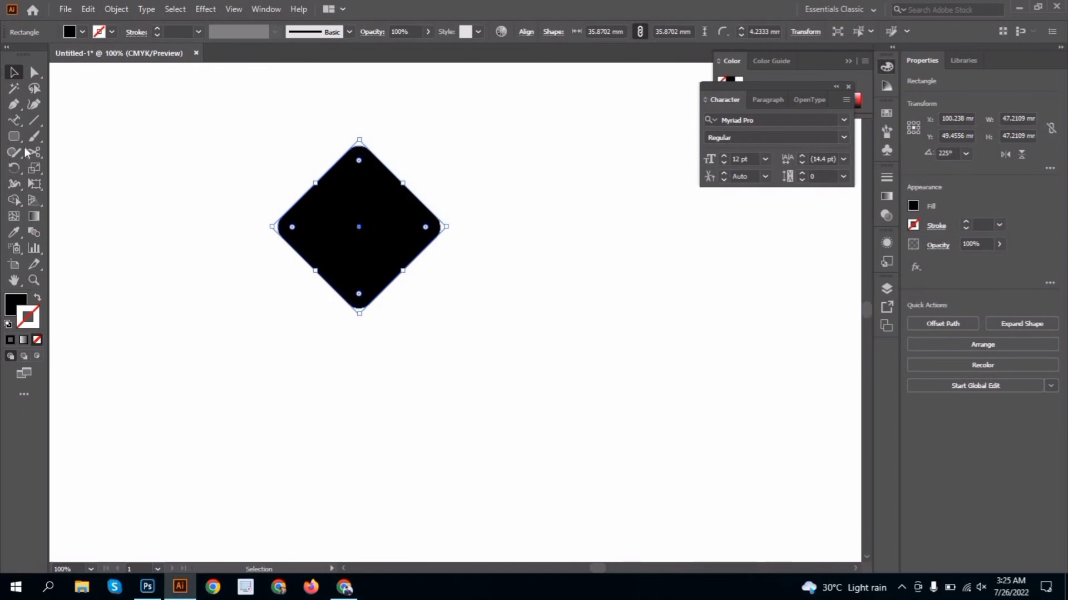
click(32, 72)
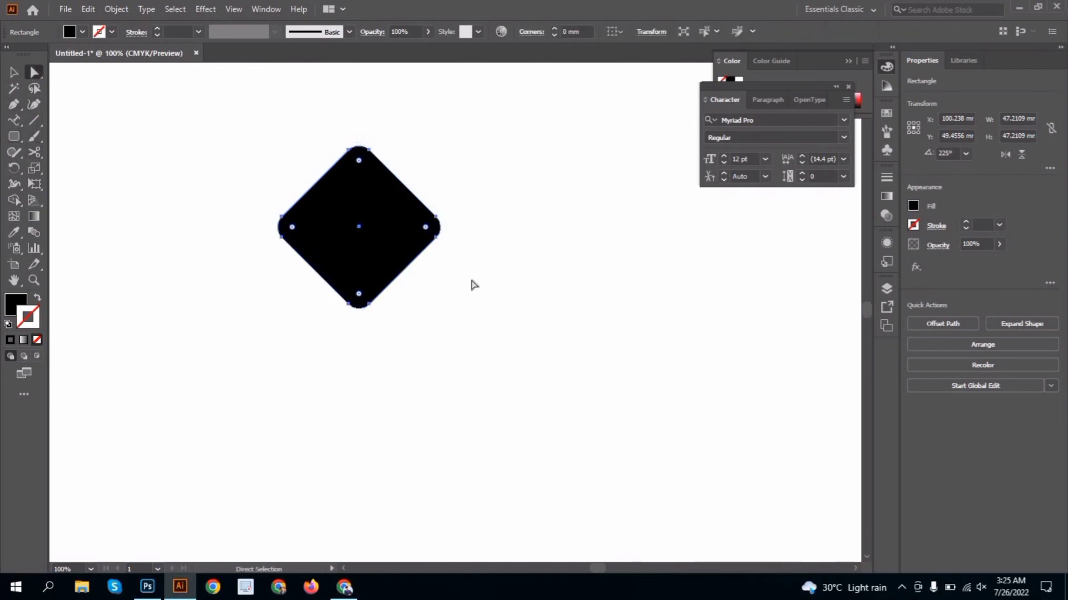
click(437, 240)
key(Delete)
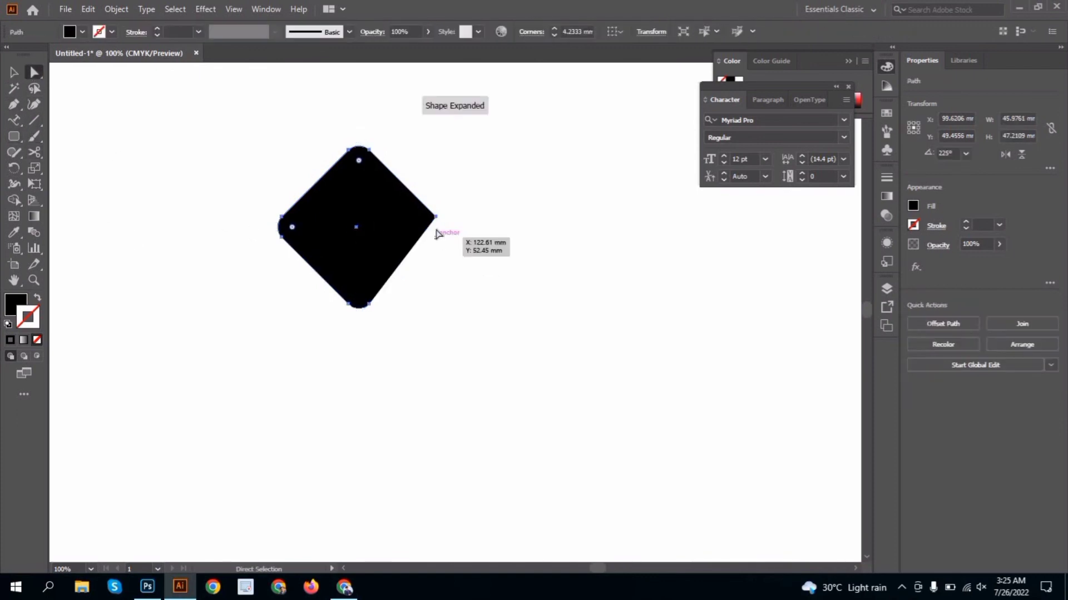
click(437, 221)
key(Delete)
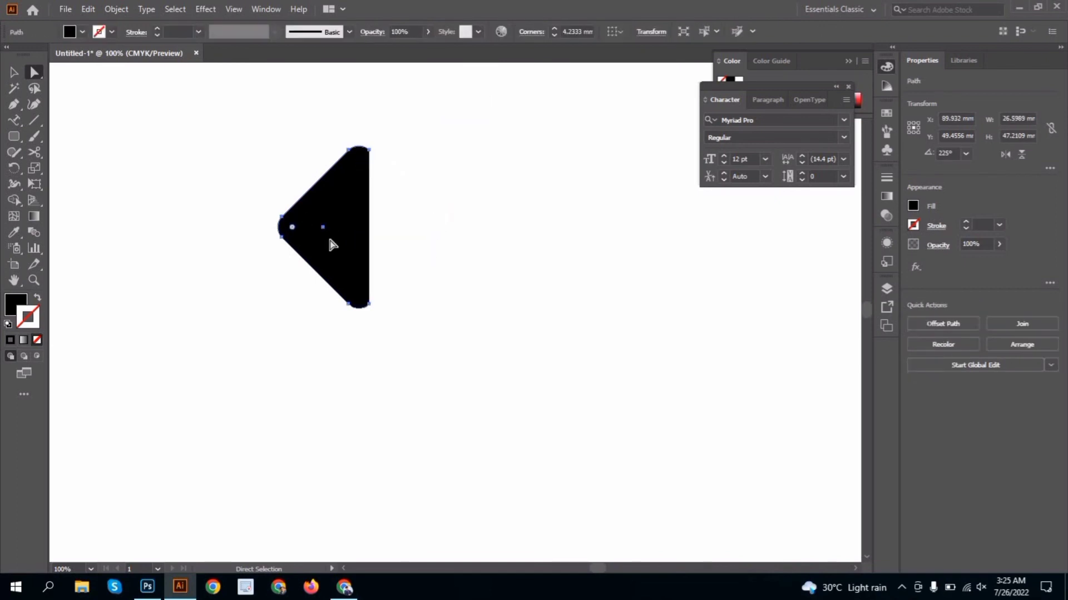
Compare horizontal and vertical reflection of the half diamond in the preview, and create a vertically reflected copy
key(v)
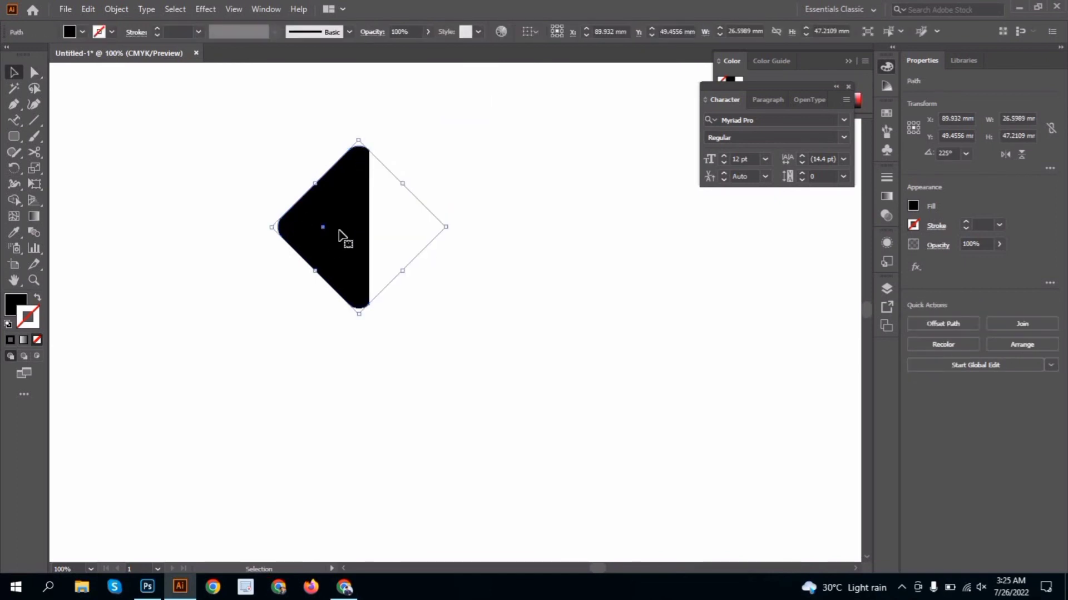
right_click(339, 230)
mouse_move(373, 440)
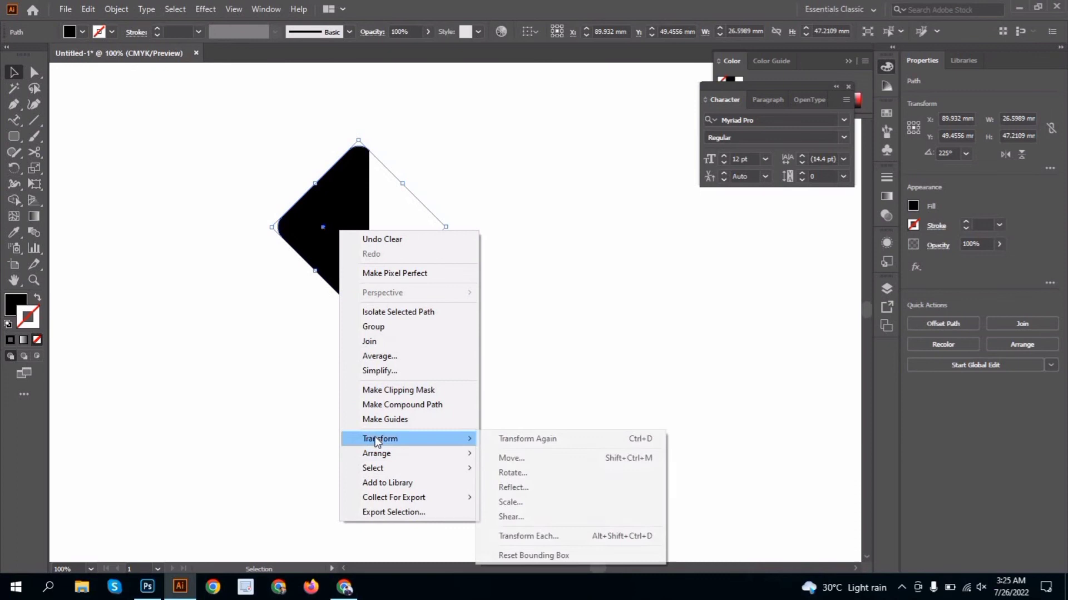
click(517, 487)
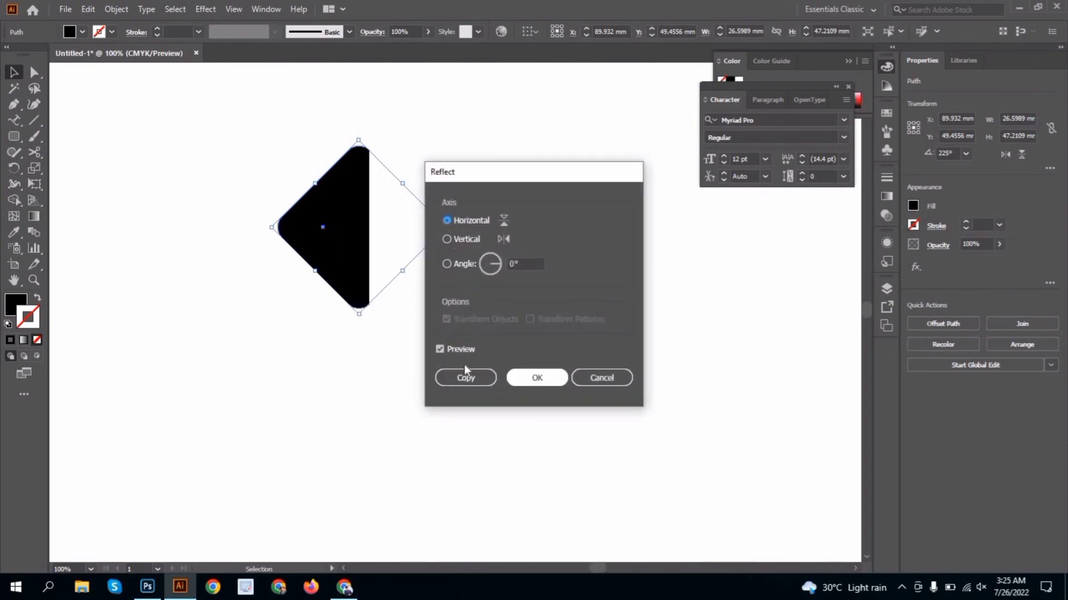
click(439, 349)
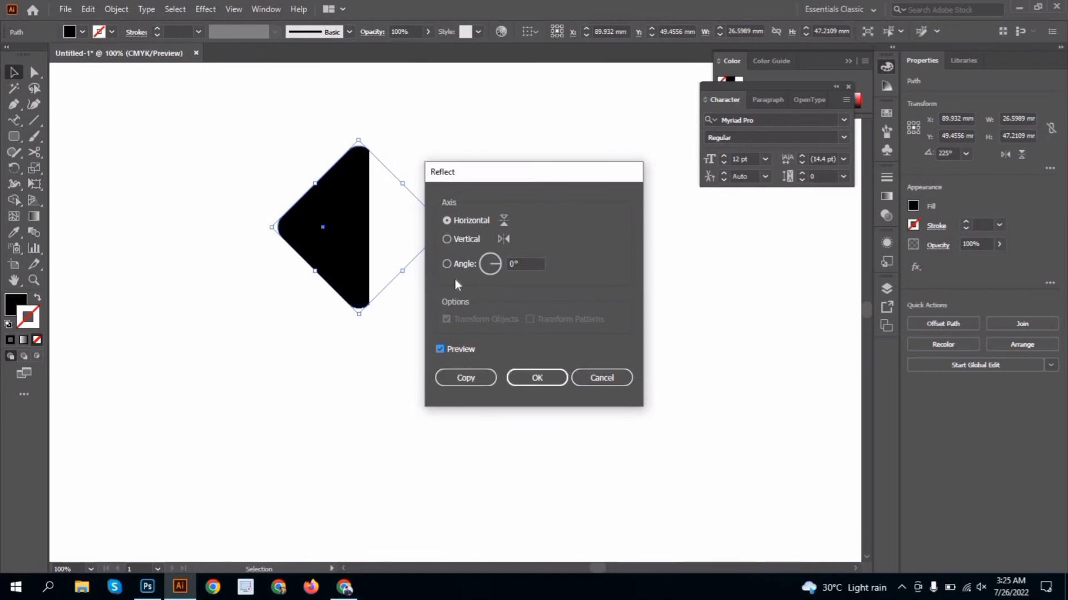
click(447, 240)
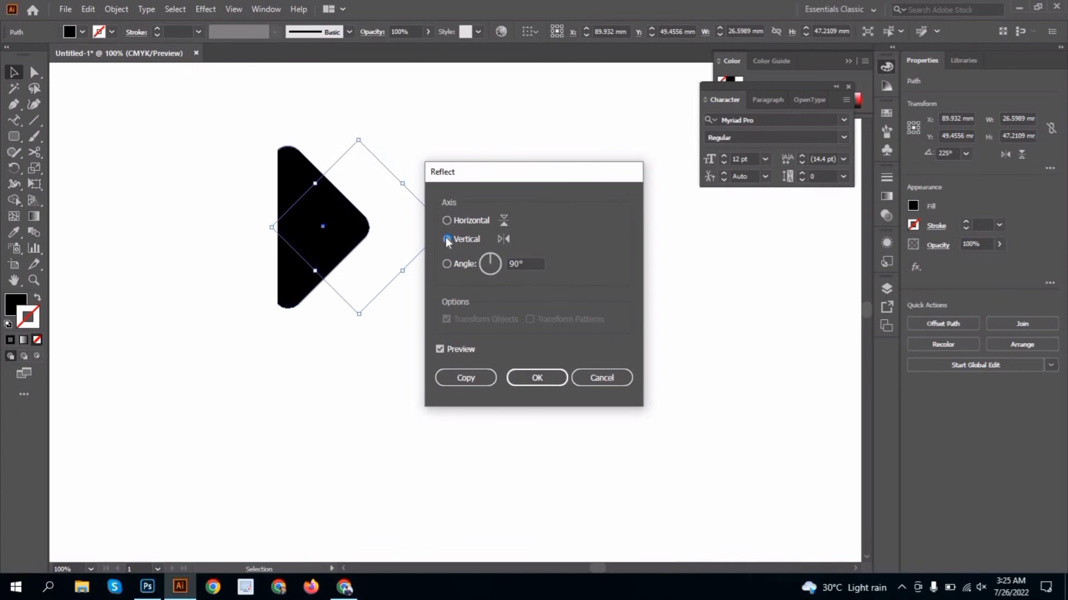
click(449, 220)
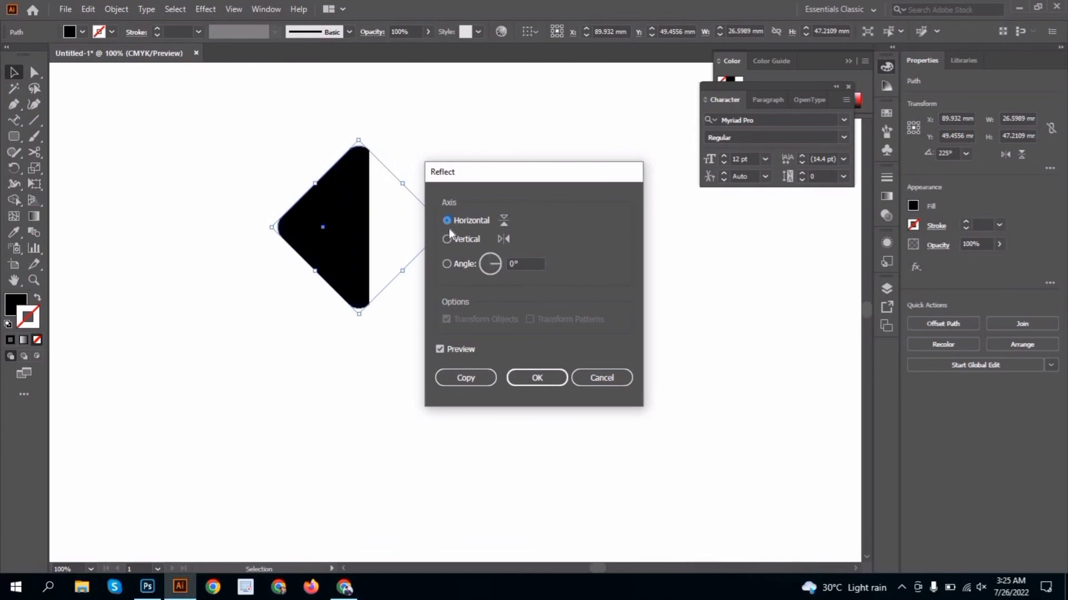
click(448, 241)
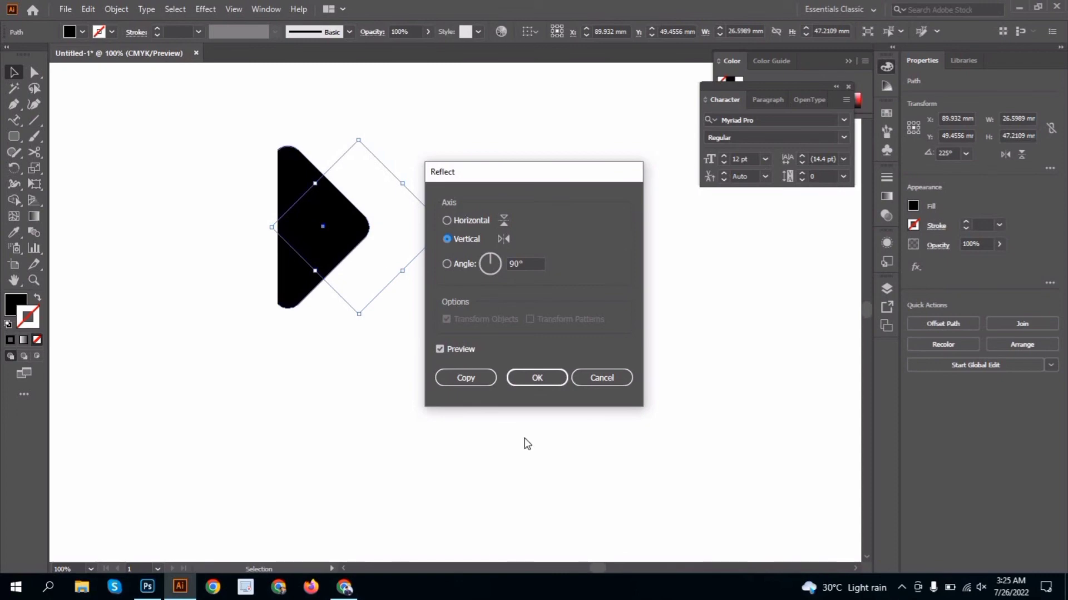
click(463, 382)
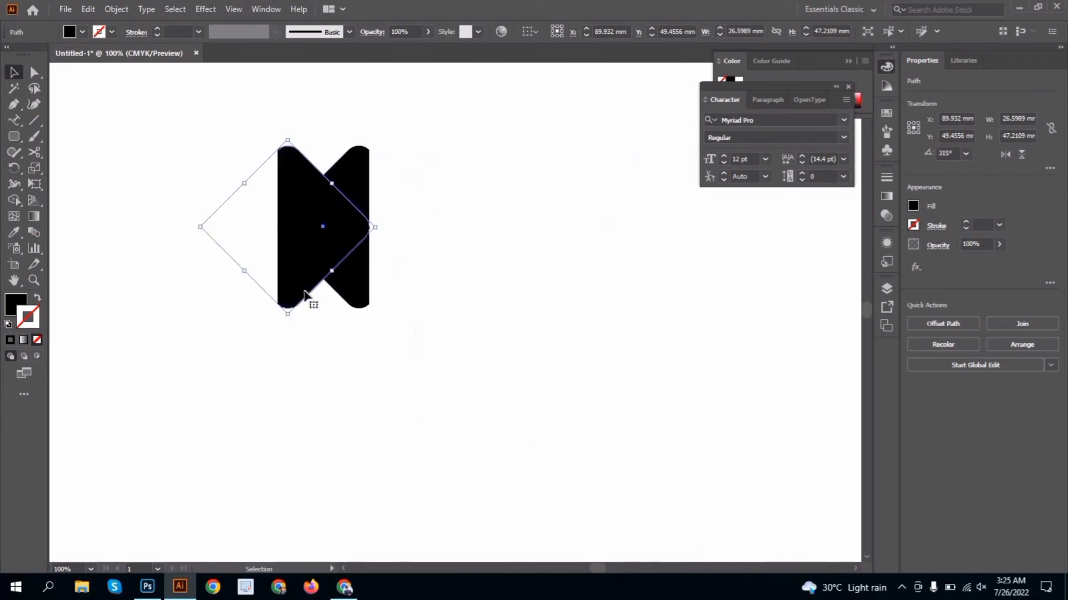
click(401, 346)
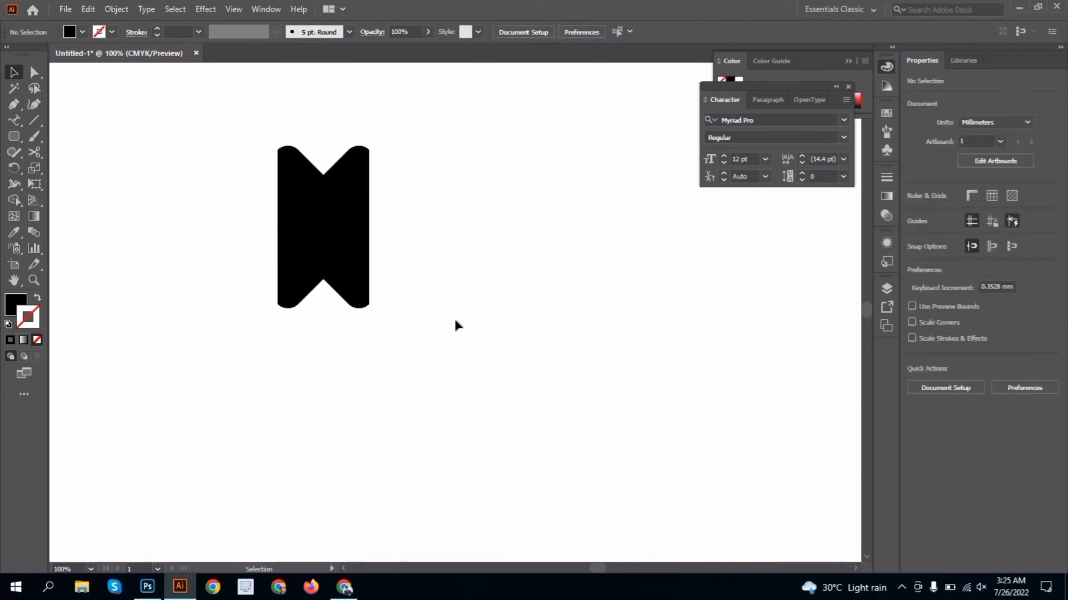
Move the two mirrored half diamonds apart, the left-pointing one to the right of the other, and delete both
click(371, 189)
drag(369, 174, 556, 200)
click(536, 226)
drag(418, 259, 300, 306)
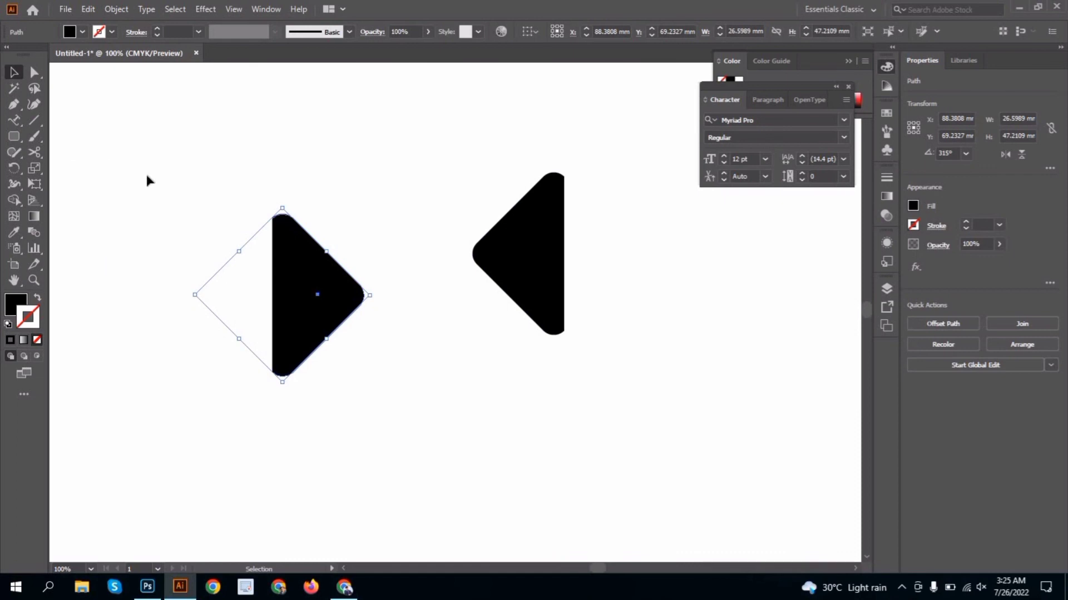
drag(126, 178, 646, 414)
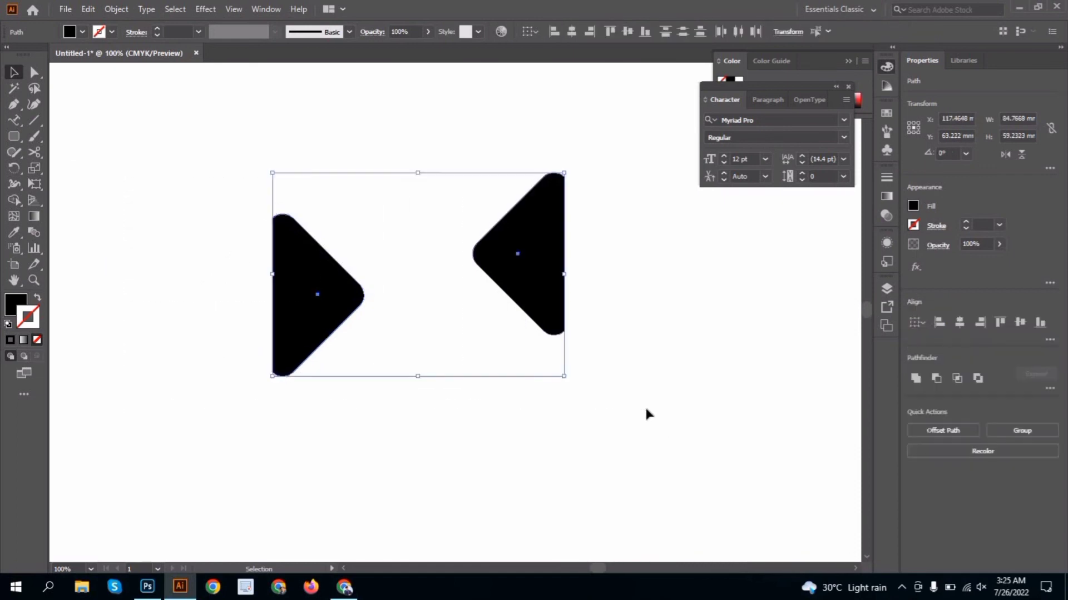
key(Delete)
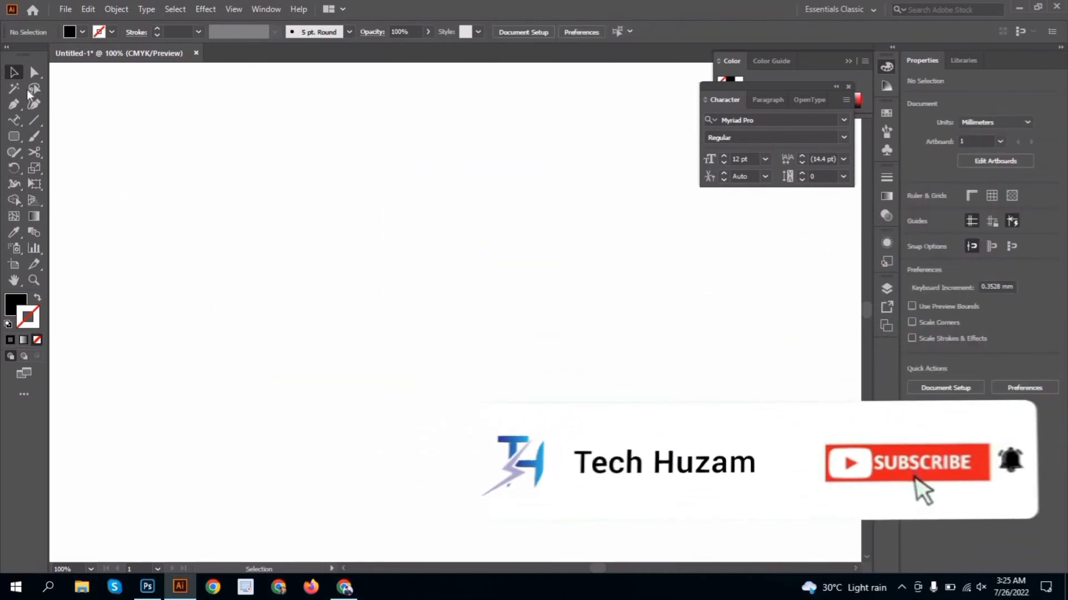